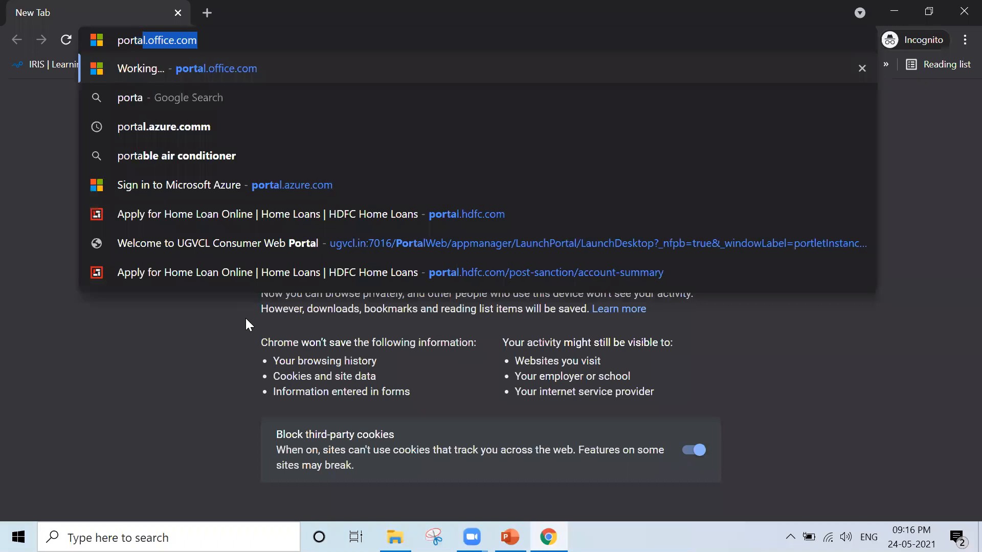
# Open portal.azure.com and submit the account's e-mail address on the sign-in page.
pyautogui.write('ure.com')
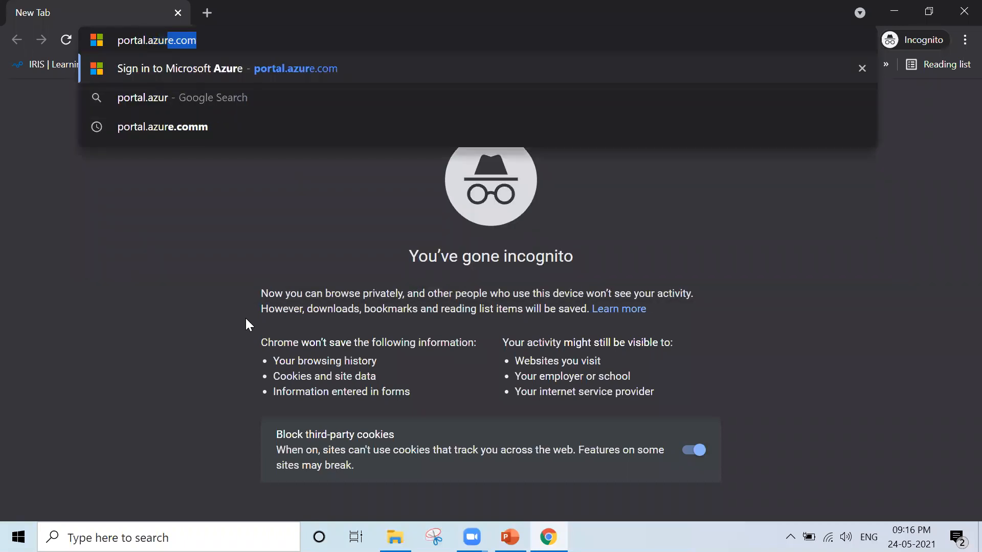
pyautogui.press('Return')
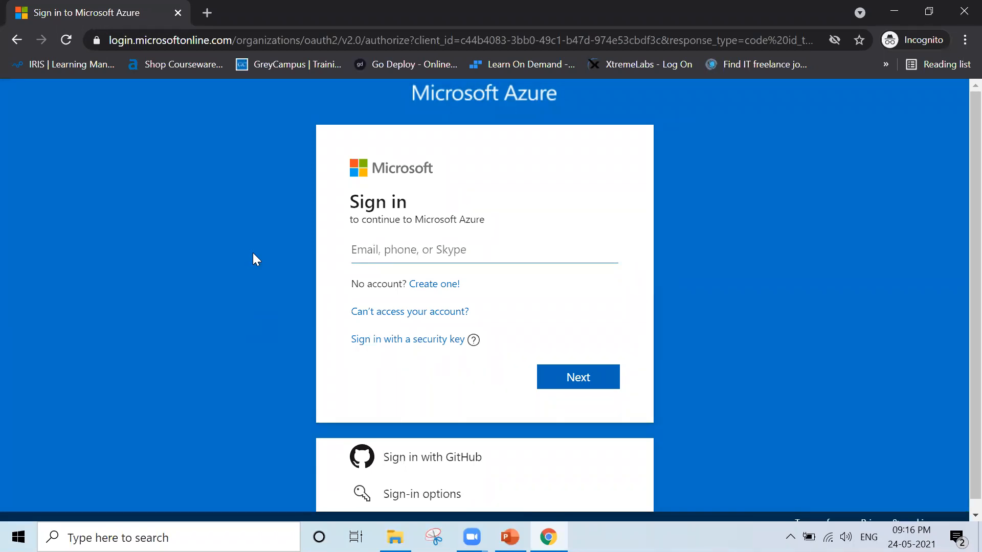
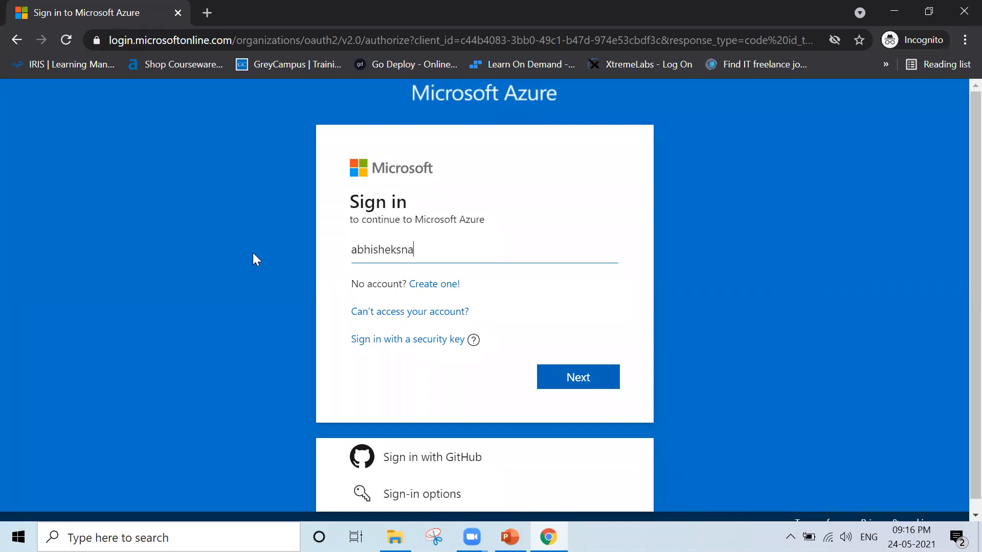
pyautogui.press('Return')
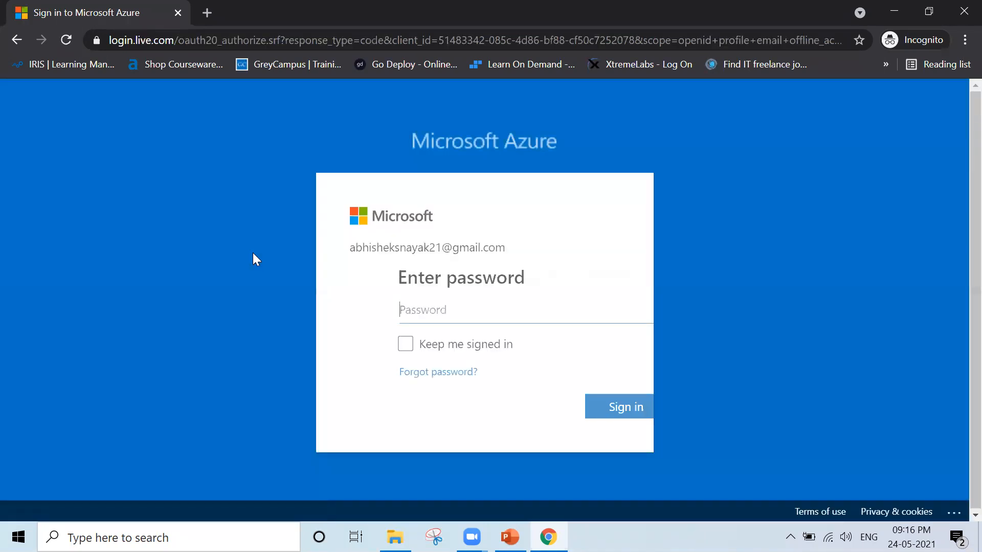
# Sign in with the account password and request an identity verification code by e-mail.
pyautogui.write('••••••••••')
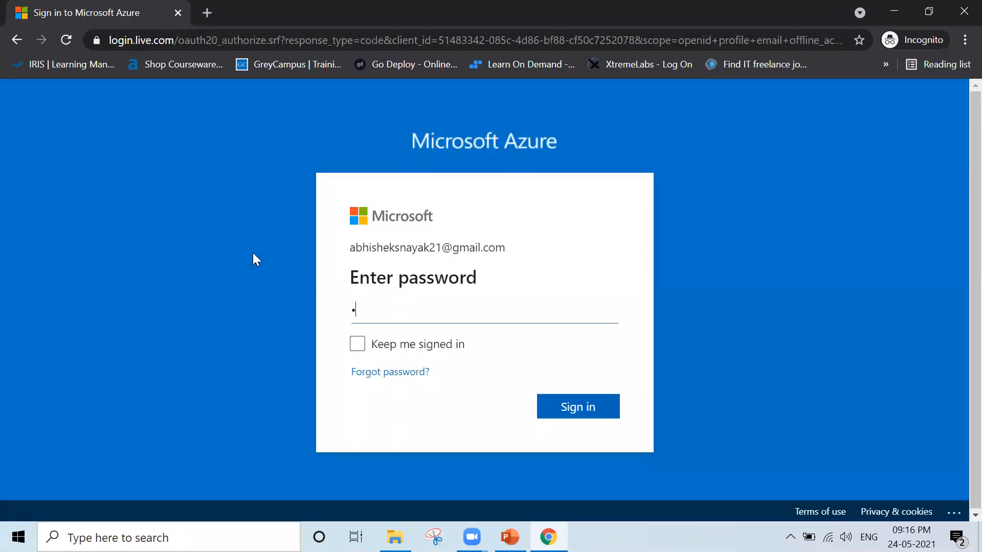
pyautogui.press('Return')
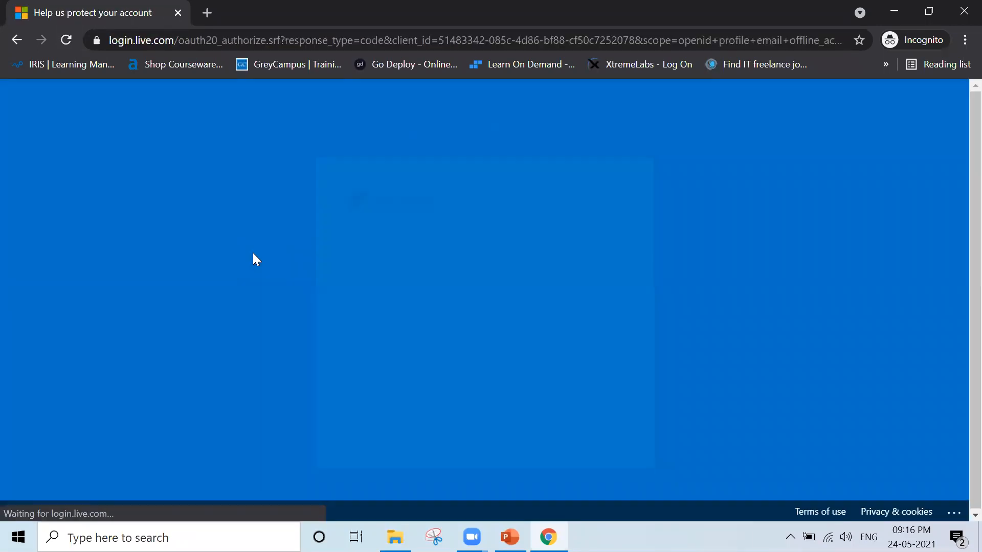
pyautogui.click(395, 297)
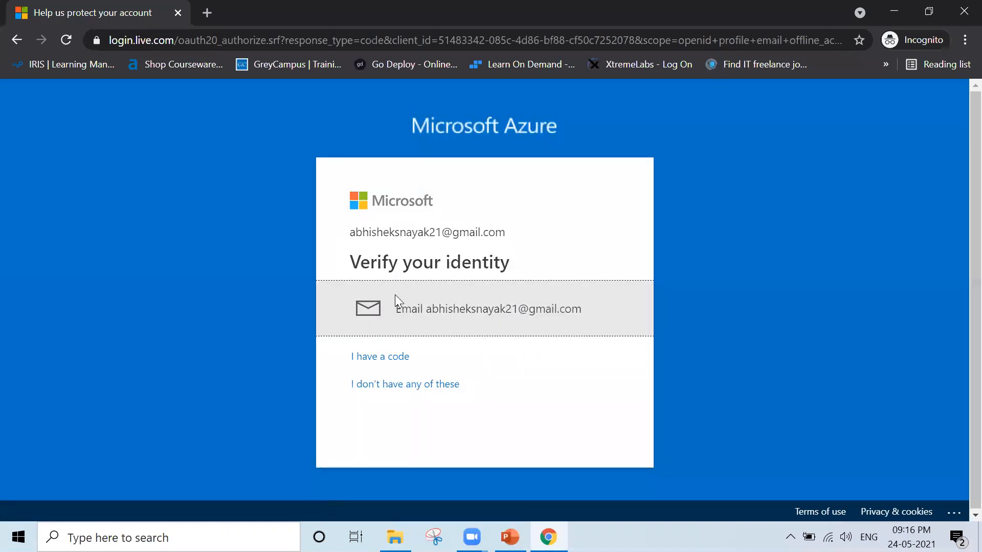
# In Gmail on a new browser tab, get the code from the Microsoft account security code message and delete that message.
pyautogui.hotkey('ctrl', 't')
pyautogui.write('gma')
pyautogui.press('Return')
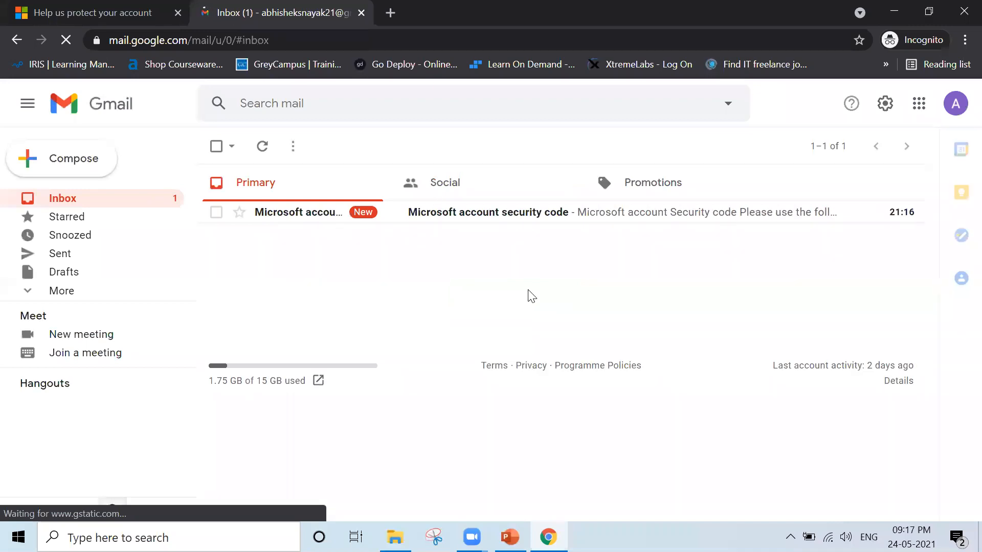
pyautogui.click(496, 217)
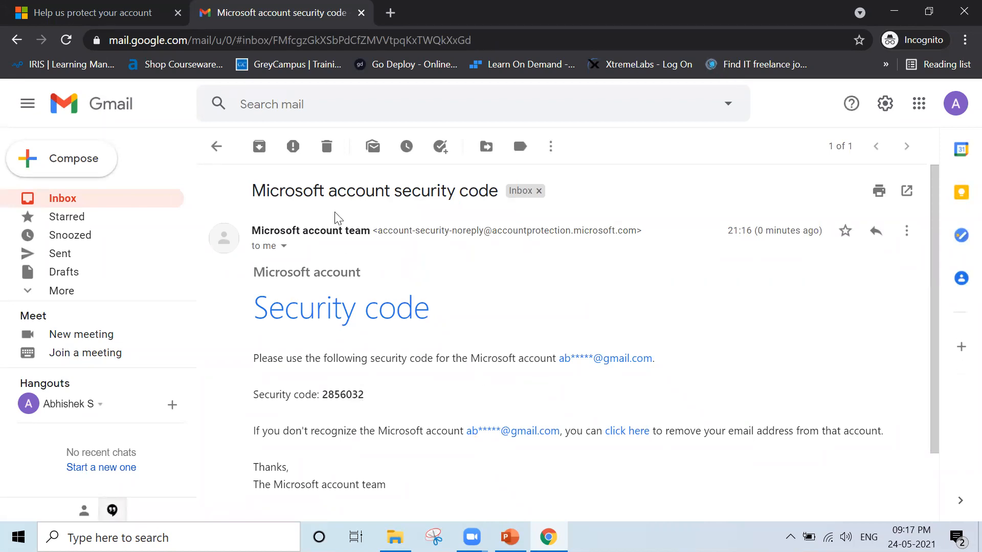
pyautogui.click(326, 148)
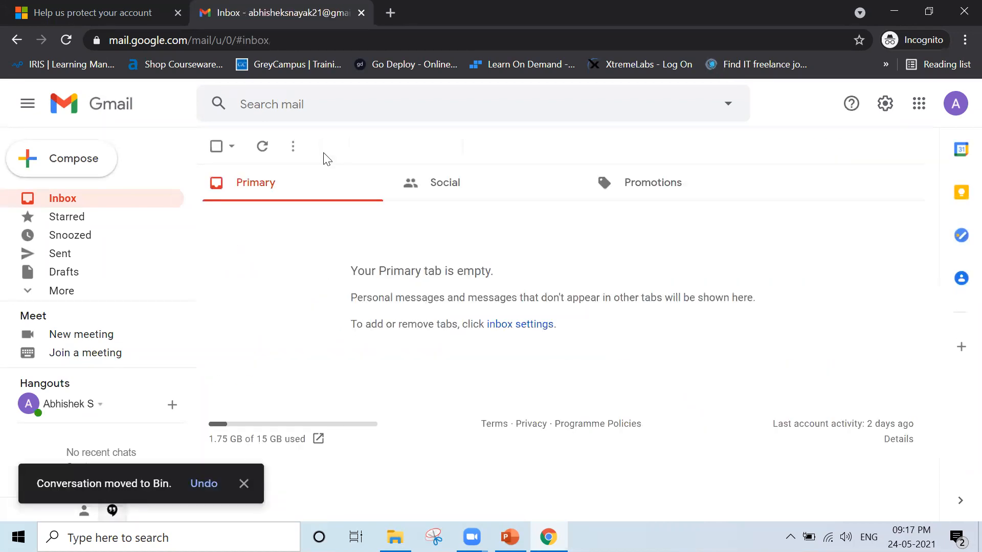
# Close the Gmail tab and submit the security code to finish signing in to the Azure portal.
pyautogui.hotkey('ctrl', 'w')
pyautogui.press('Return')
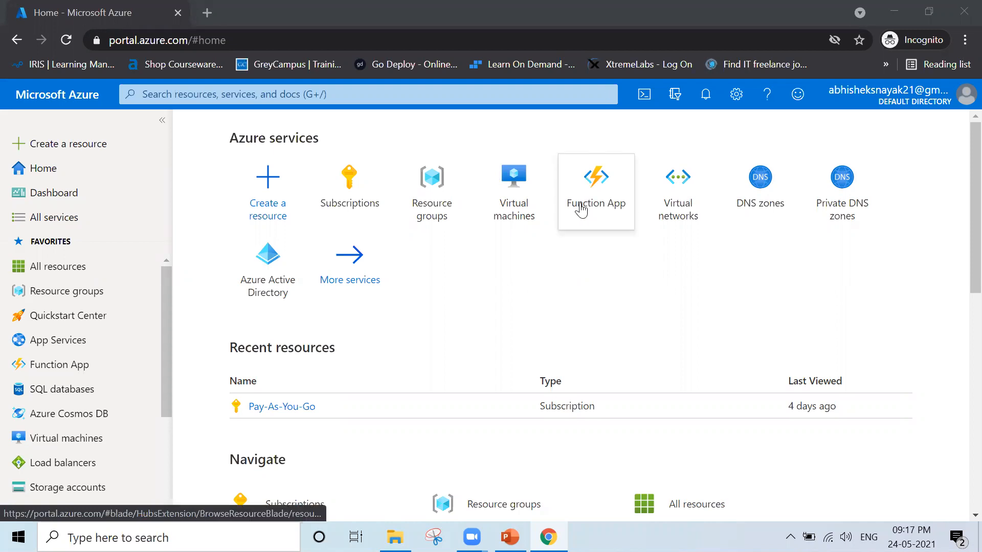
# Open the Resource groups list from the Azure portal home page.
pyautogui.moveTo(581, 209)
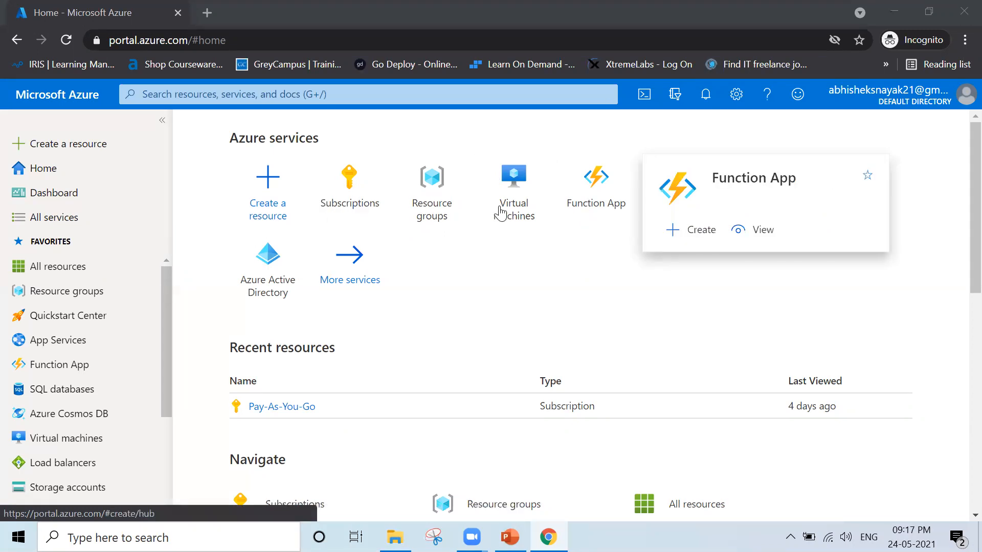
pyautogui.moveTo(444, 202)
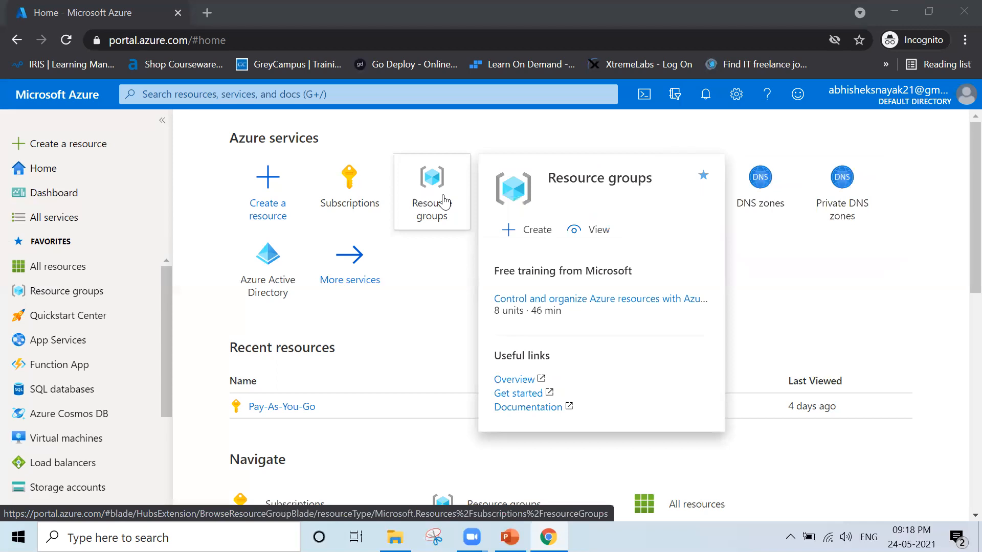
pyautogui.click(444, 202)
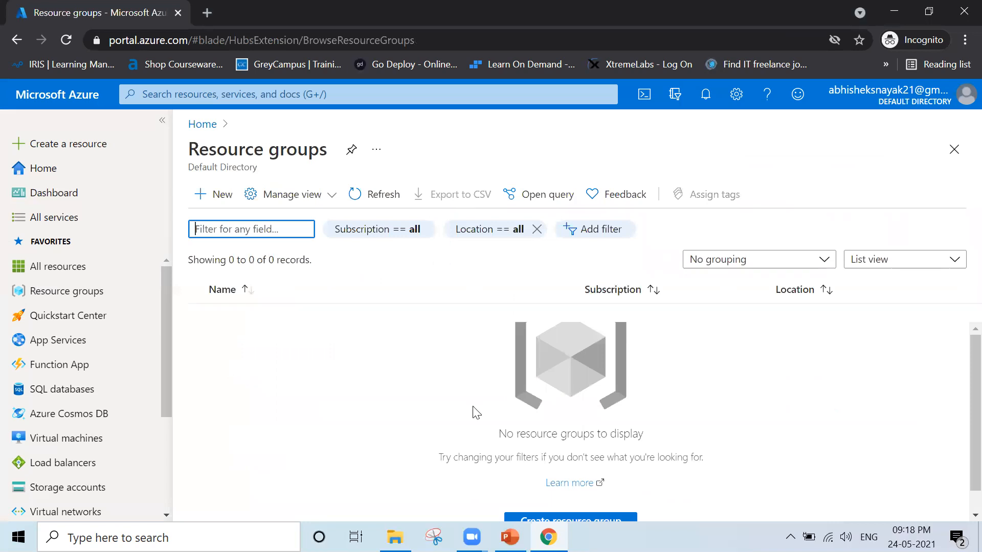
pyautogui.scroll(-1, 476, 412)
pyautogui.scroll(1, 476, 412)
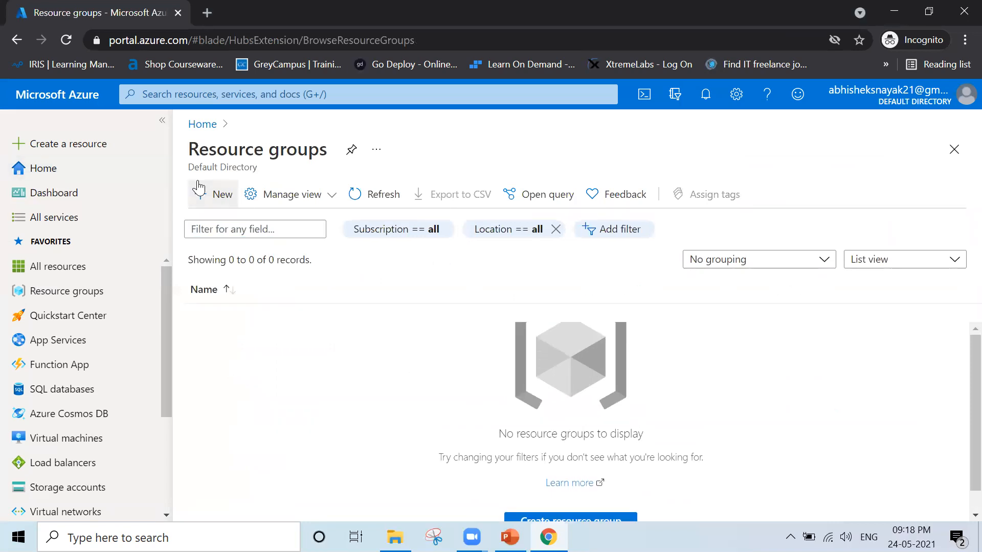
# Create a resource group named India-Cloud in the Pay-As-You-Go subscription with the East US region.
pyautogui.click(198, 183)
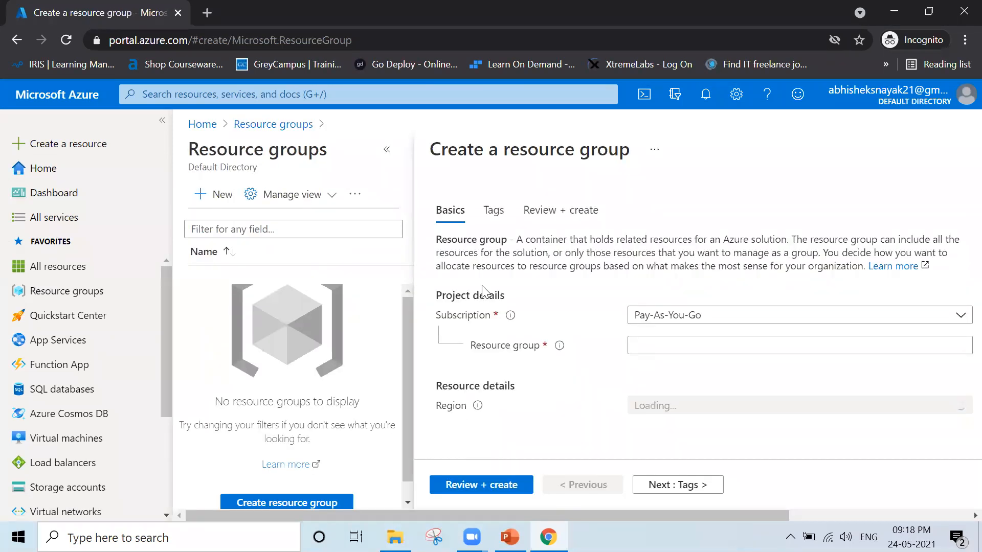
pyautogui.click(386, 148)
pyautogui.click(532, 348)
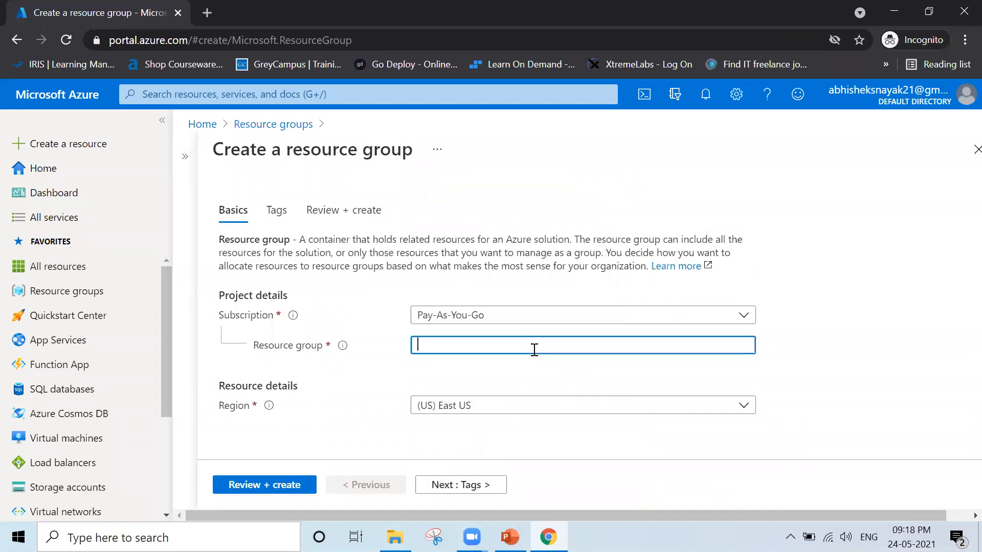
pyautogui.write('India-Cloud')
pyautogui.click(852, 354)
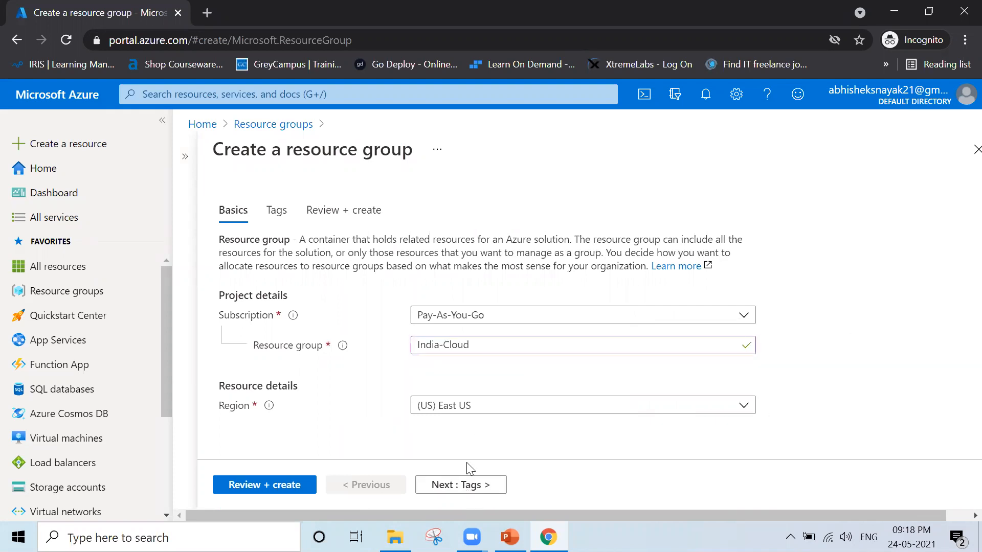
pyautogui.click(240, 491)
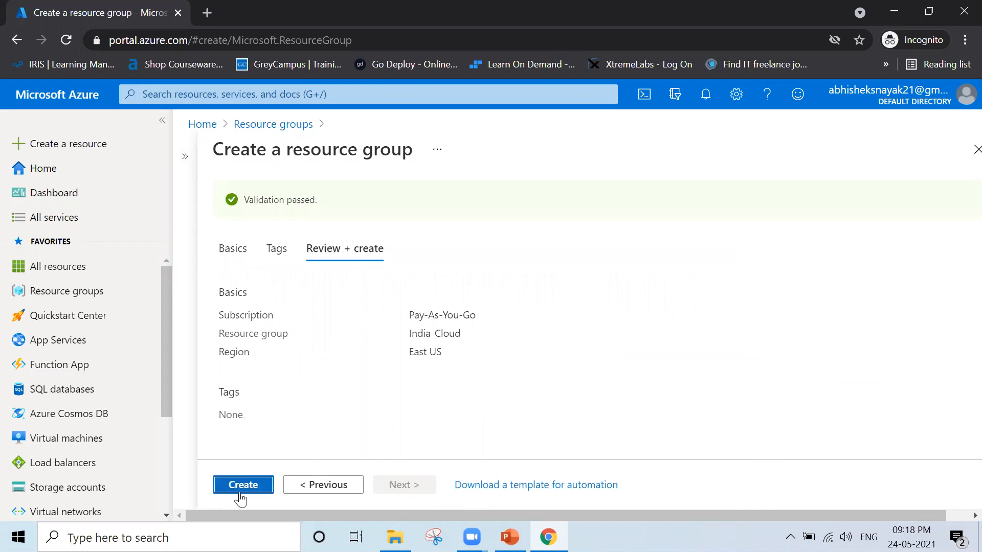
pyautogui.click(240, 495)
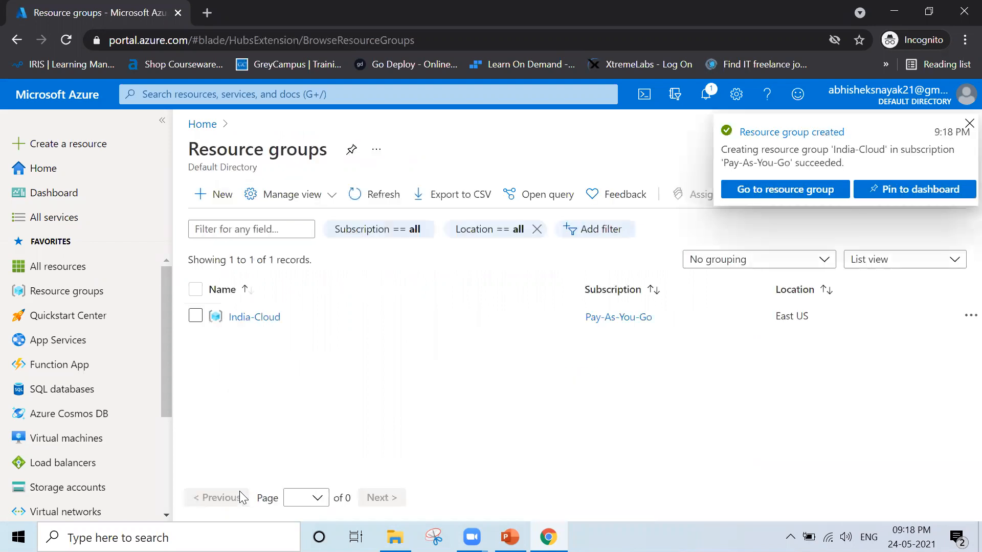
# Switch to PowerPoint, examine the VPN Gateways diagram on slide 12 as a slide show, and end the show.
pyautogui.click(510, 537)
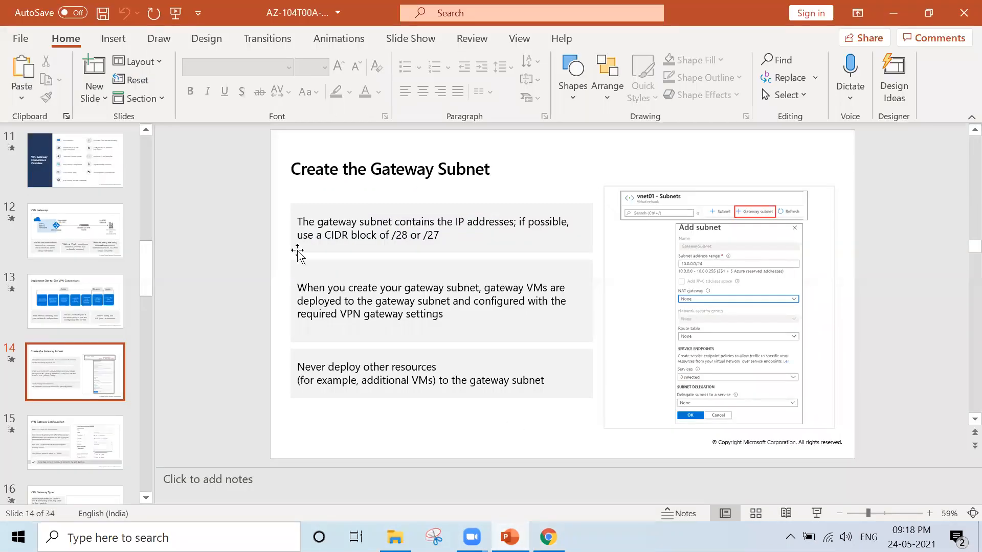
pyautogui.click(36, 280)
pyautogui.click(76, 199)
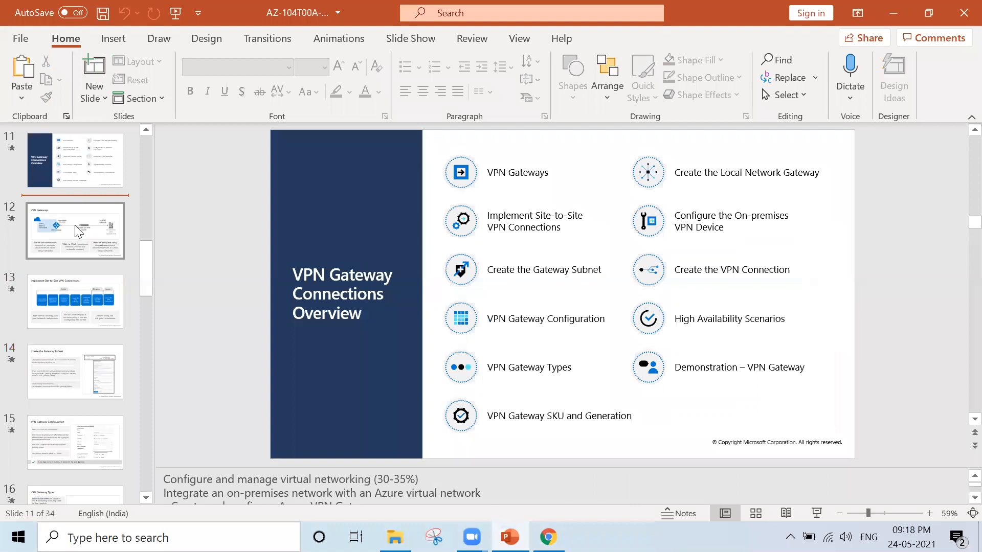
pyautogui.click(75, 225)
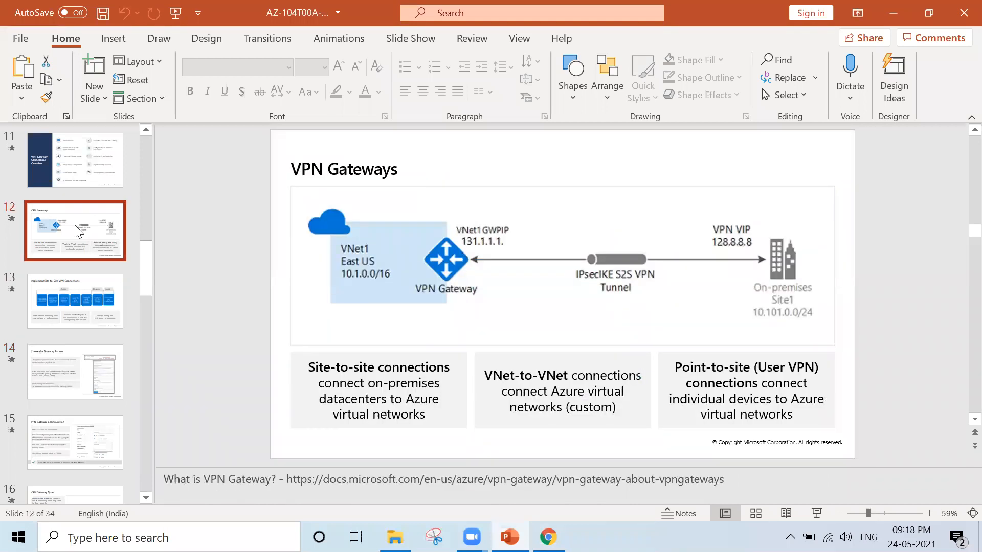
pyautogui.hotkey('shift', 'F5')
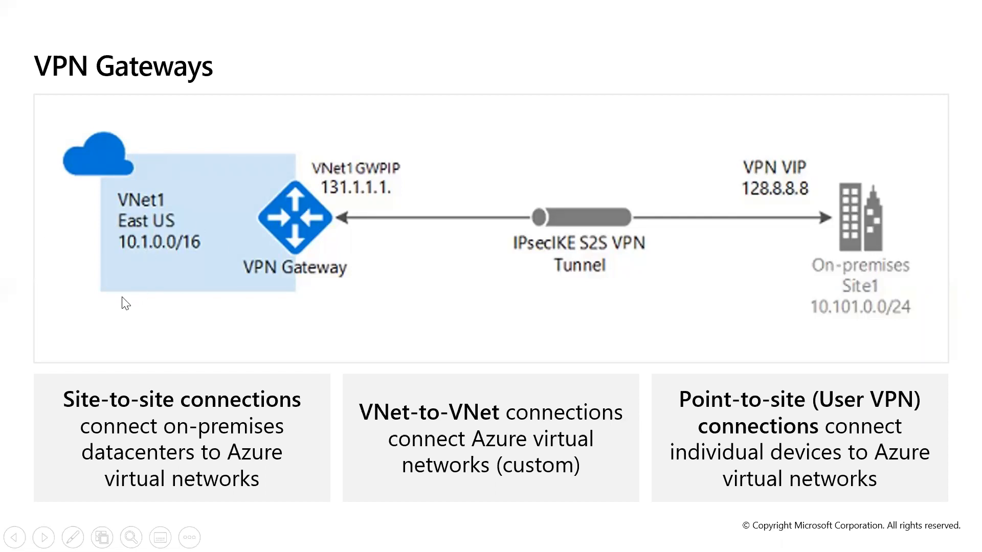
pyautogui.press('Escape')
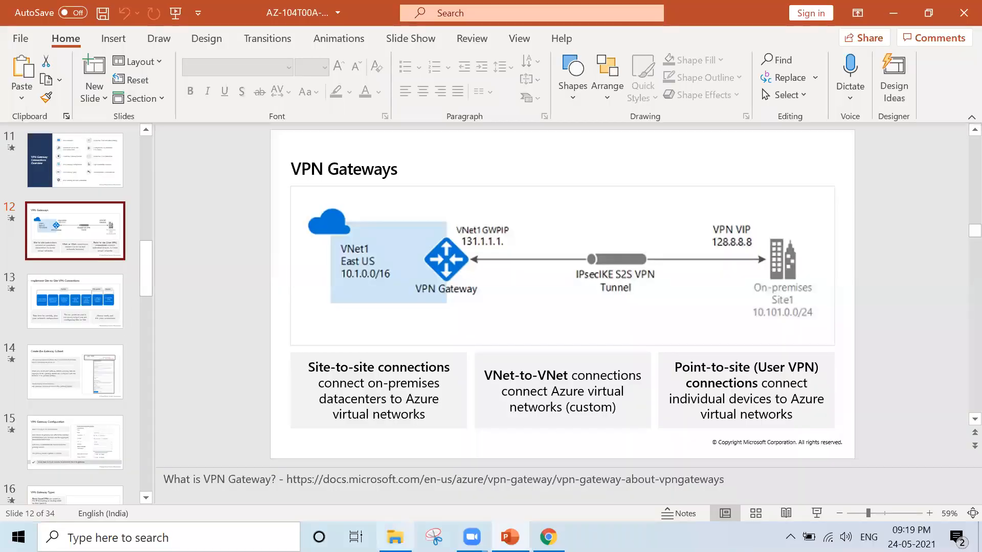
# Switch back to the Azure portal in Chrome and start creating a virtual network.
pyautogui.click(549, 537)
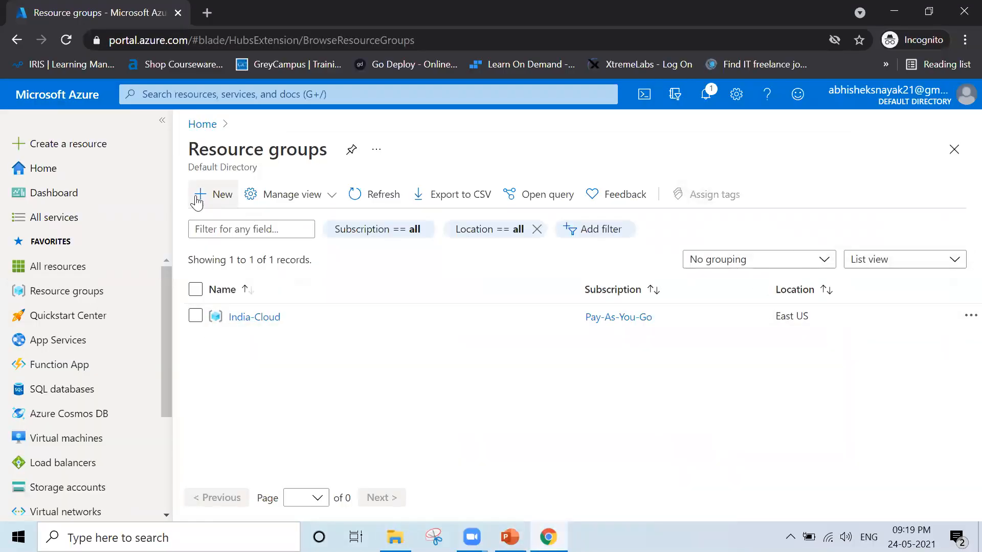
pyautogui.click(37, 165)
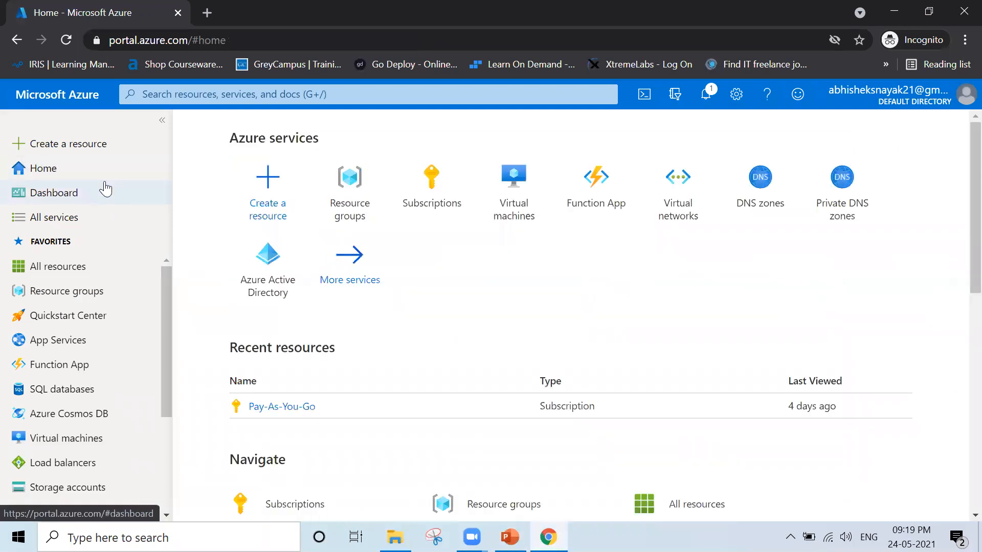
pyautogui.click(688, 231)
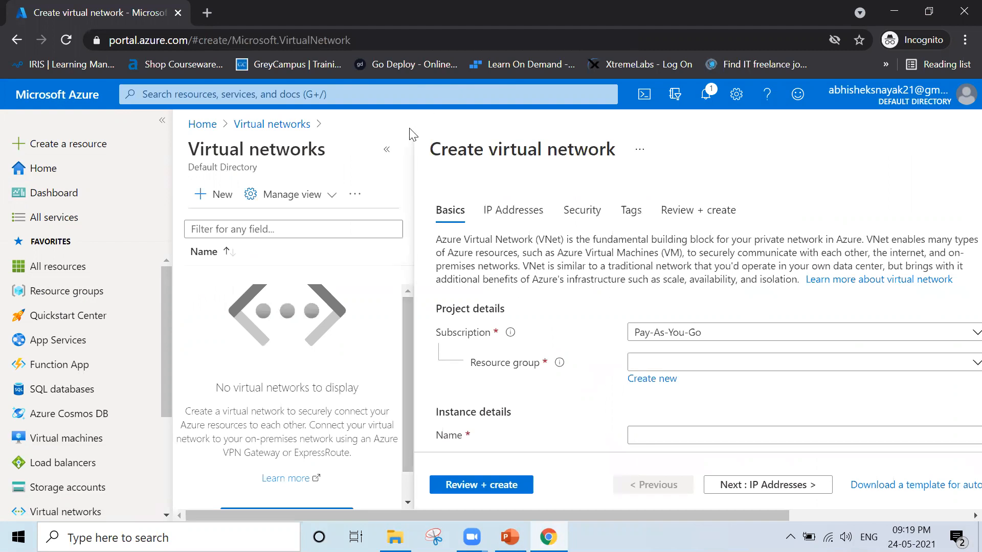
pyautogui.click(387, 150)
# Assign the virtual network to the India-Cloud resource group and name it Cloud-Network.
pyautogui.click(522, 372)
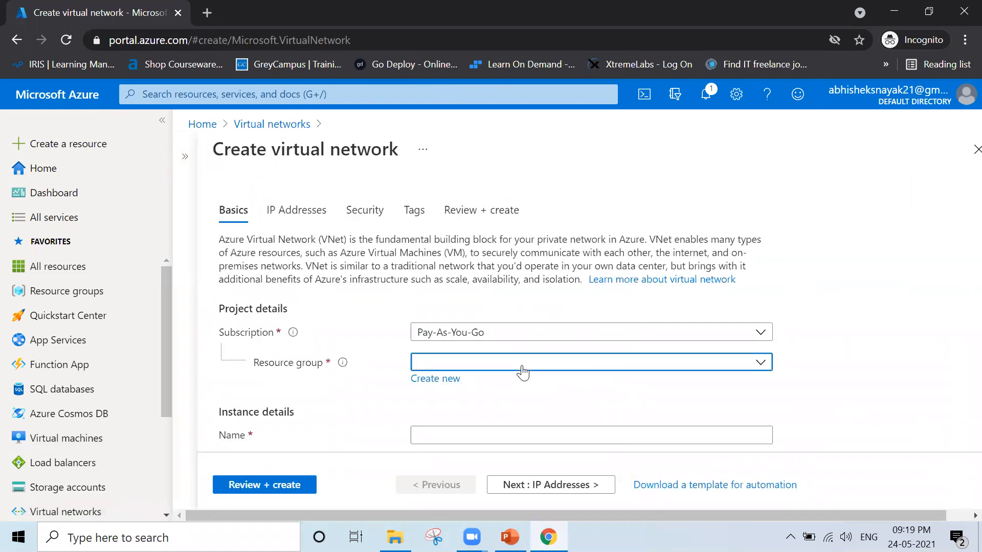
pyautogui.click(530, 413)
pyautogui.click(721, 430)
pyautogui.write('Cloud-Network')
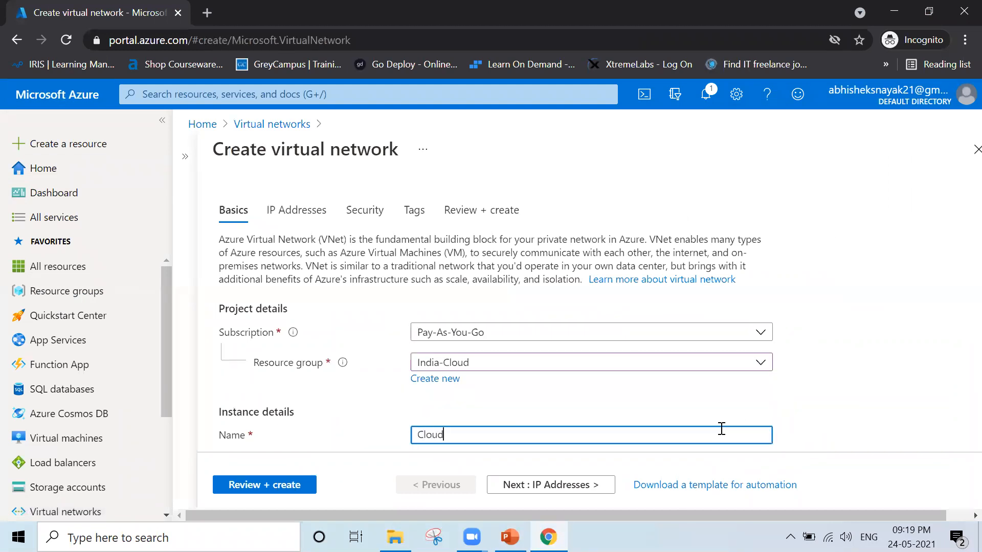
pyautogui.click(906, 386)
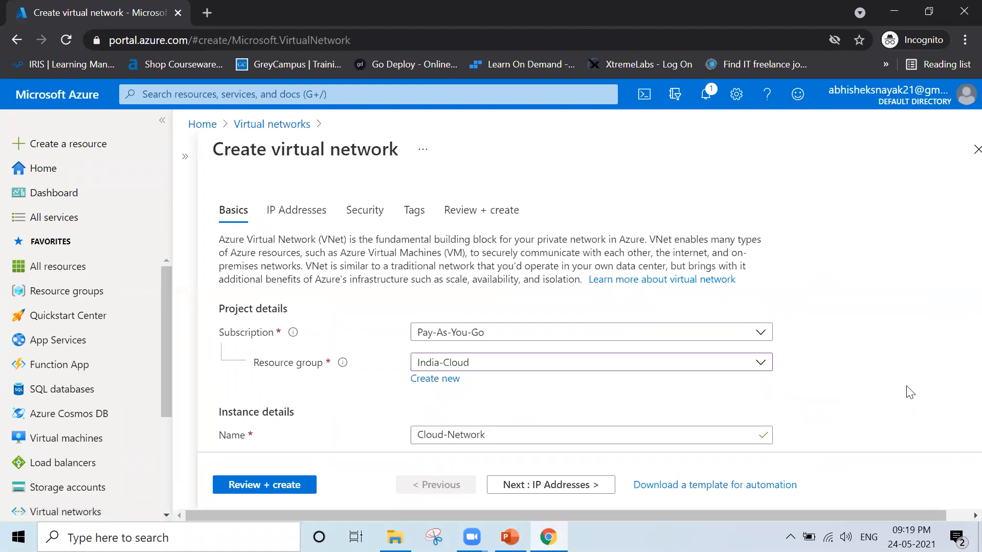
pyautogui.scroll(-1, 907, 386)
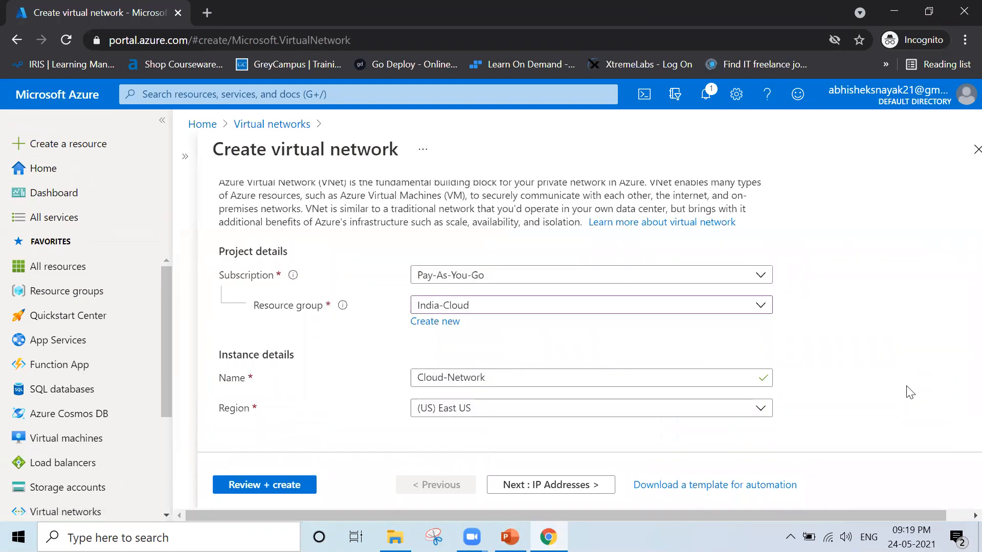
# Accept the 10.0.0.0/16 address space and the default 10.0.0.0/24 subnet, and advance the virtual network to final review.
pyautogui.click(575, 483)
pyautogui.click(462, 286)
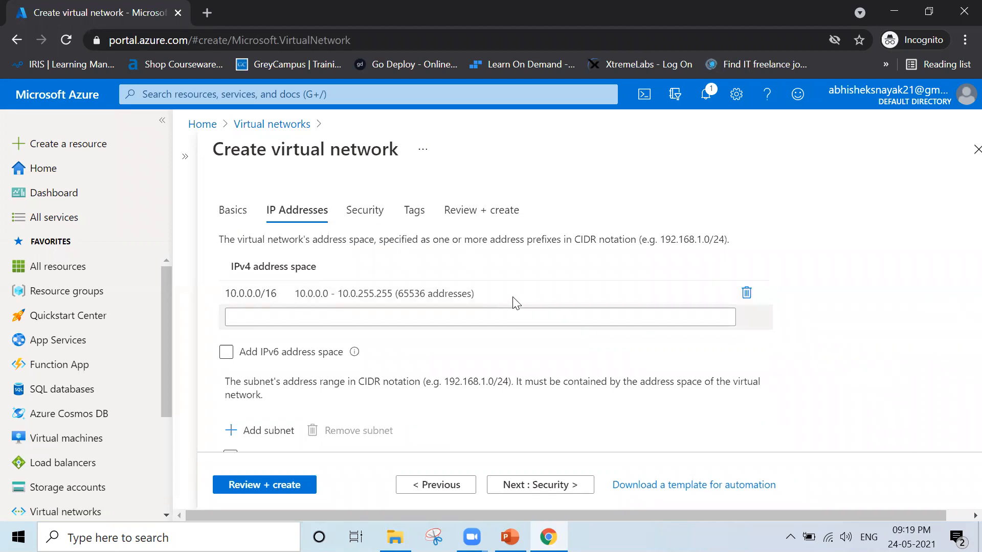
pyautogui.scroll(-3, 813, 349)
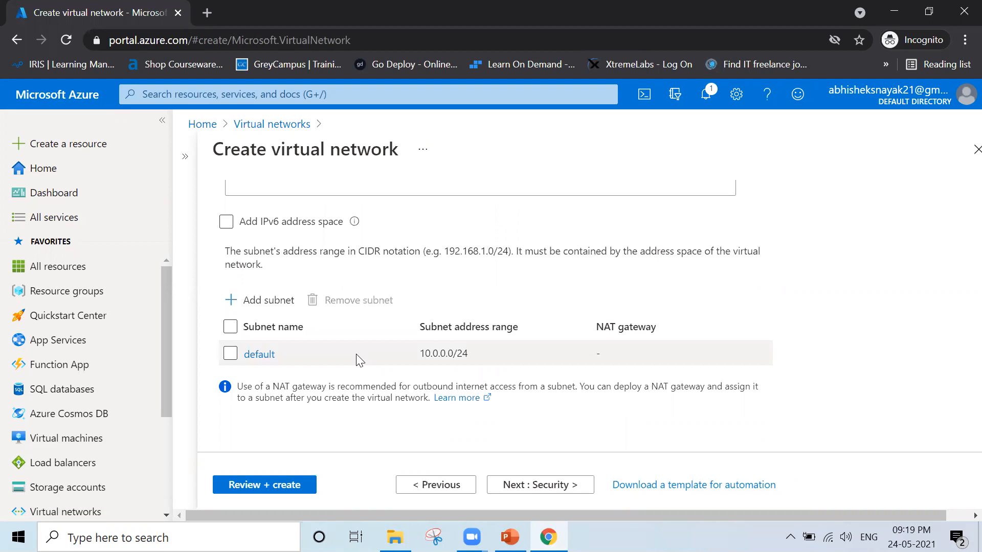
pyautogui.click(523, 488)
pyautogui.click(523, 488)
pyautogui.click(524, 489)
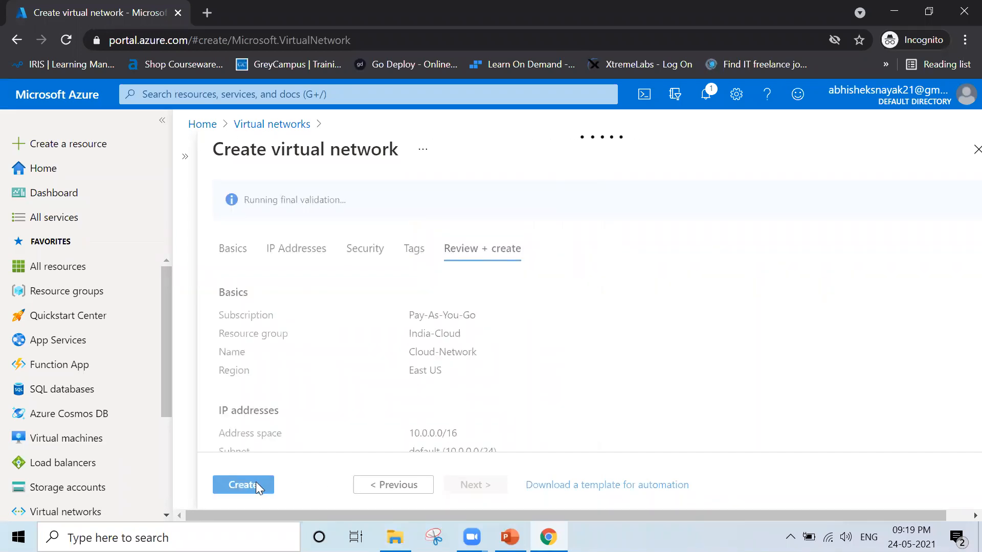
# Create the Cloud-Network virtual network in the India-Cloud resource group with the reviewed settings.
pyautogui.click(236, 491)
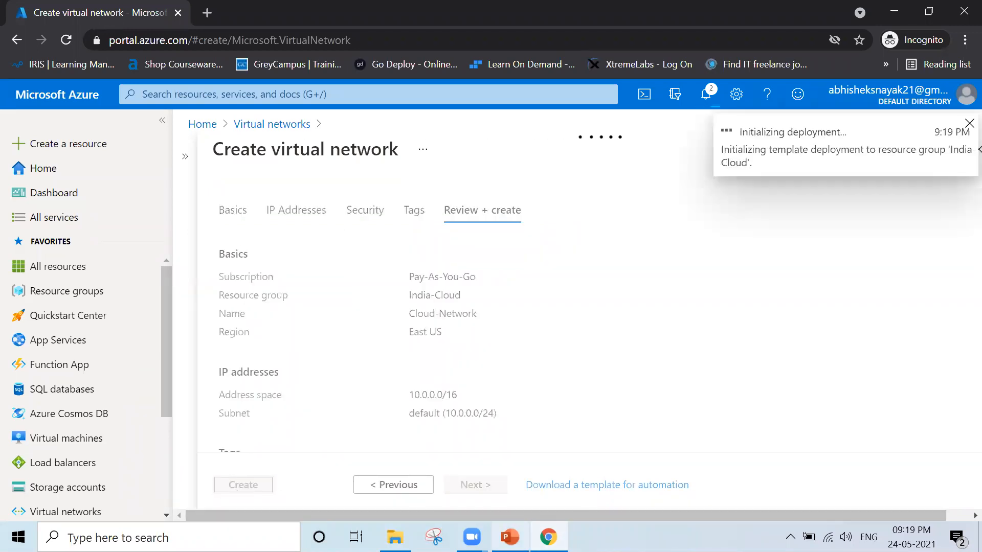
# Switch to PowerPoint and, in a slide show of slide 12, draw a red pen line from VNet1's address range to the VPN Gateway icon.
pyautogui.click(510, 537)
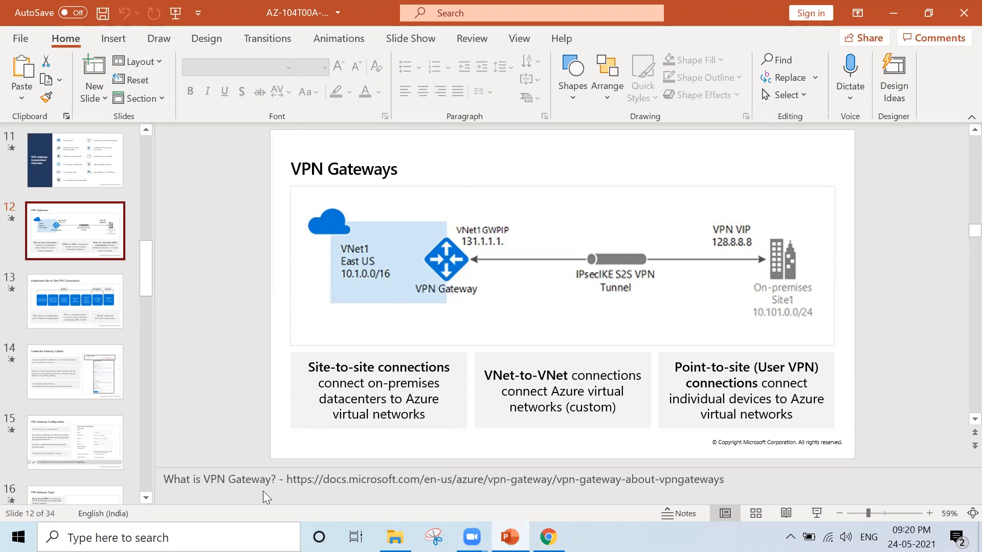
pyautogui.hotkey('shift', 'F5')
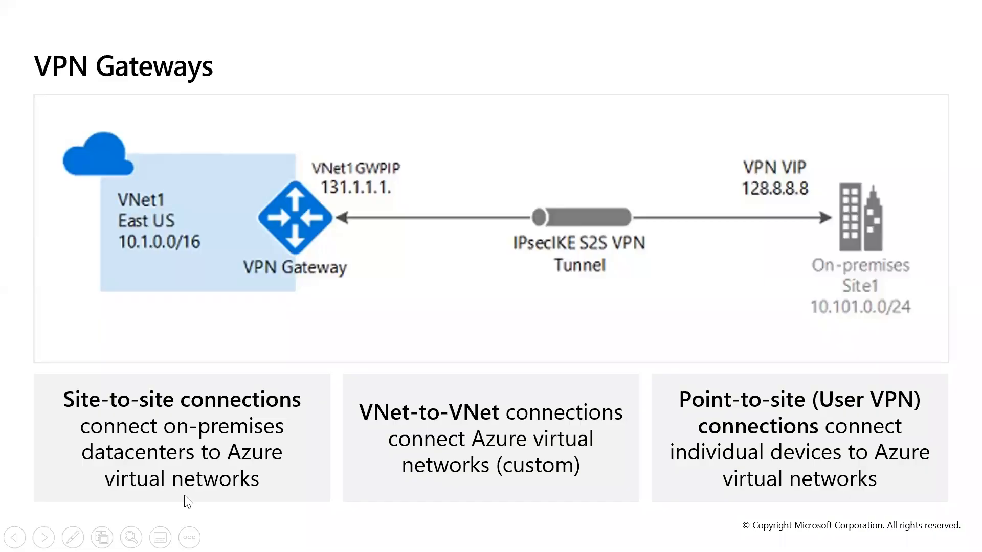
pyautogui.click(73, 536)
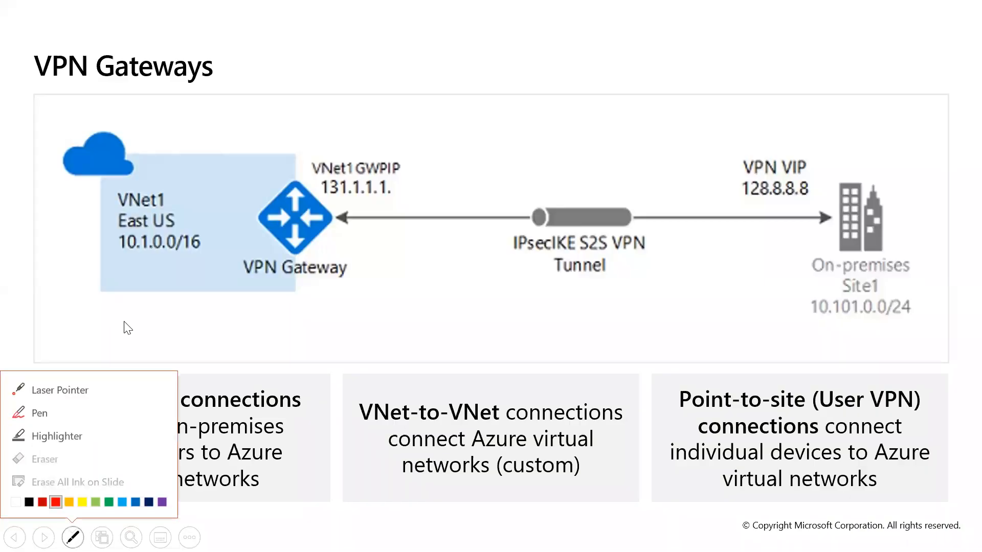
pyautogui.click(38, 412)
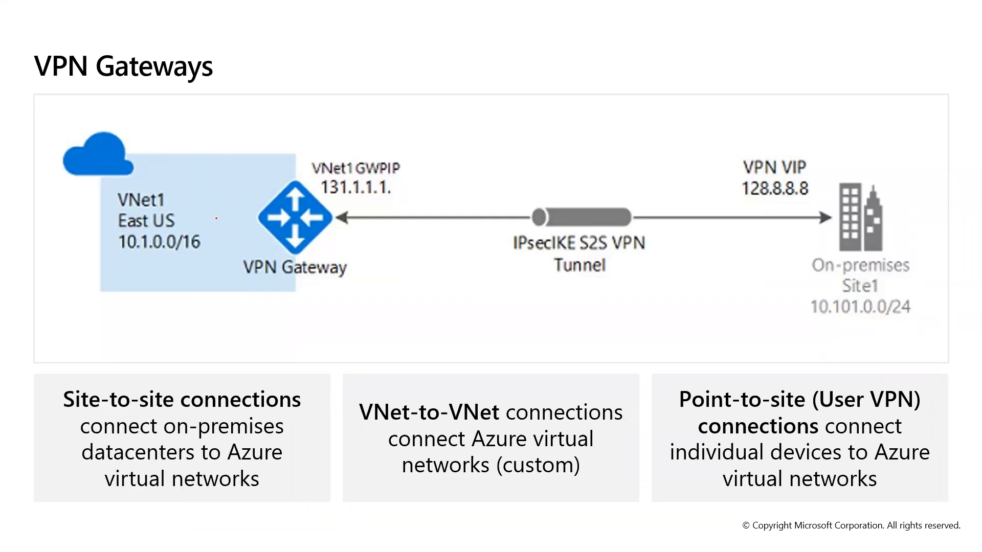
pyautogui.moveTo(202, 245)
pyautogui.mouseDown()
pyautogui.moveTo(262, 223)
pyautogui.moveTo(224, 233)
pyautogui.mouseUp()
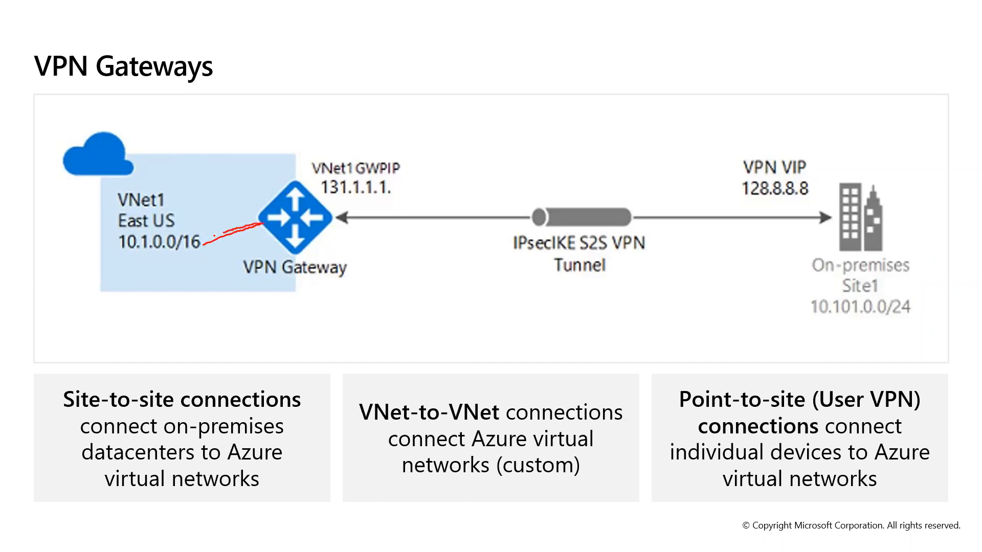
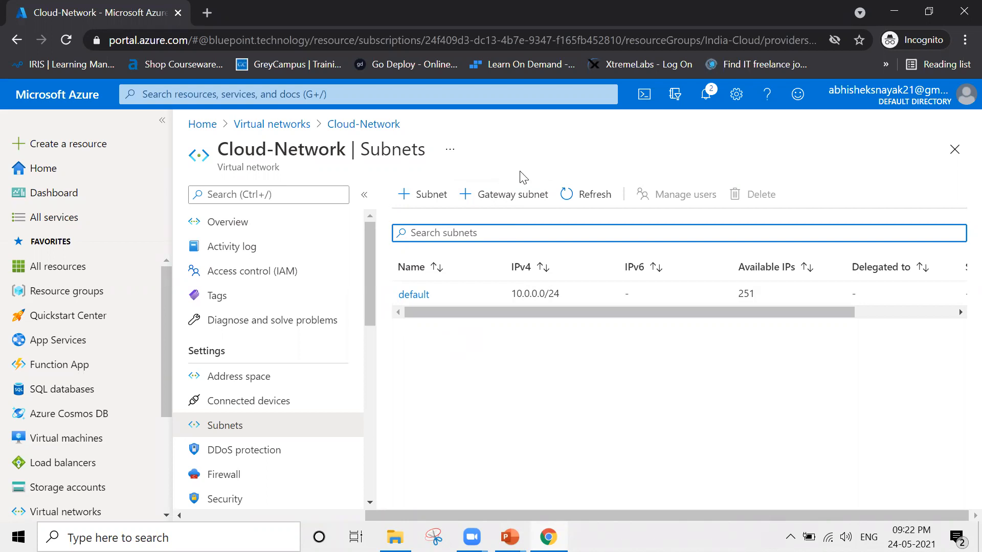
# Open Cloud-Network's gateway subnet form, and in the PowerPoint slide show underline the handwritten address range and circle VNet1 and the line beside the gateway.
pyautogui.click(471, 209)
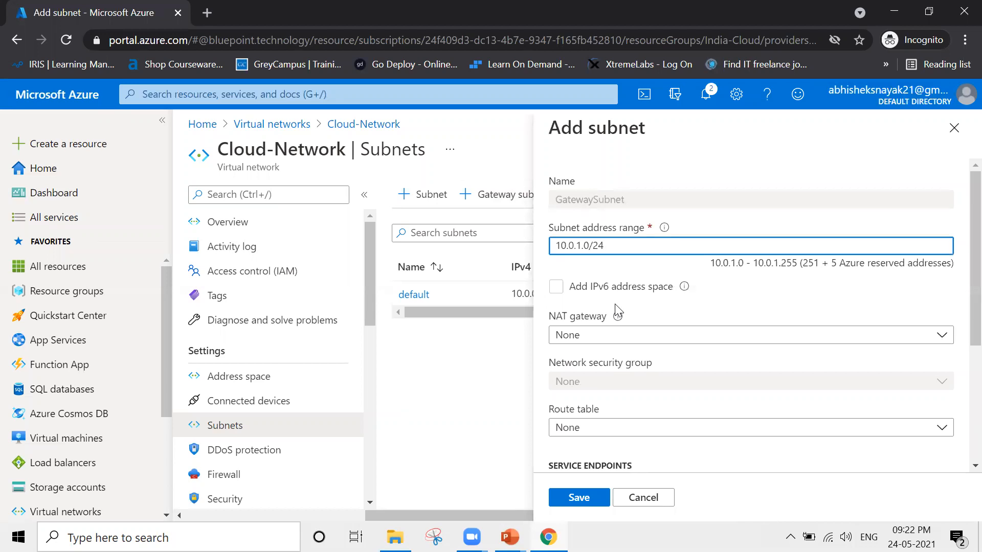
pyautogui.click(510, 537)
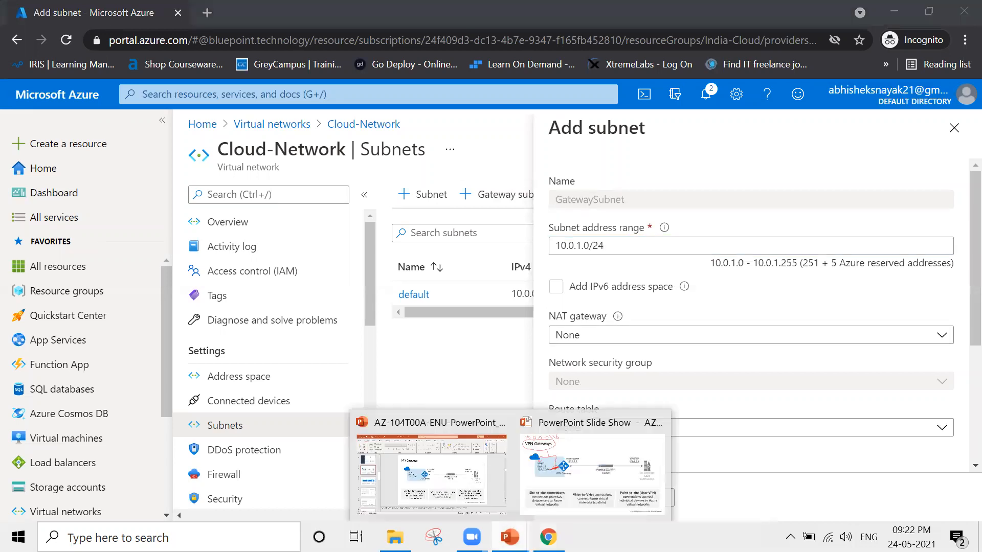
pyautogui.click(530, 502)
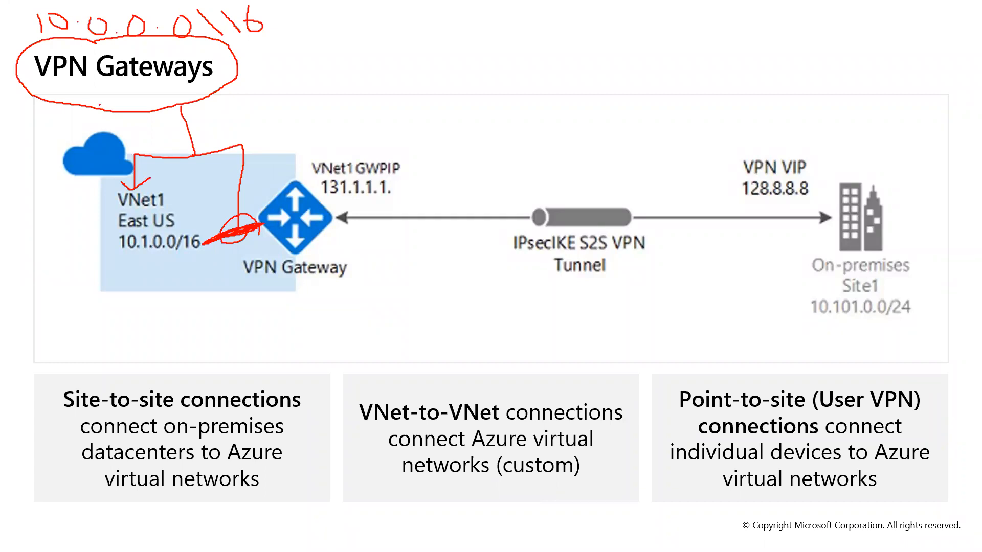
pyautogui.moveTo(33, 40); pyautogui.dragTo(262, 40)
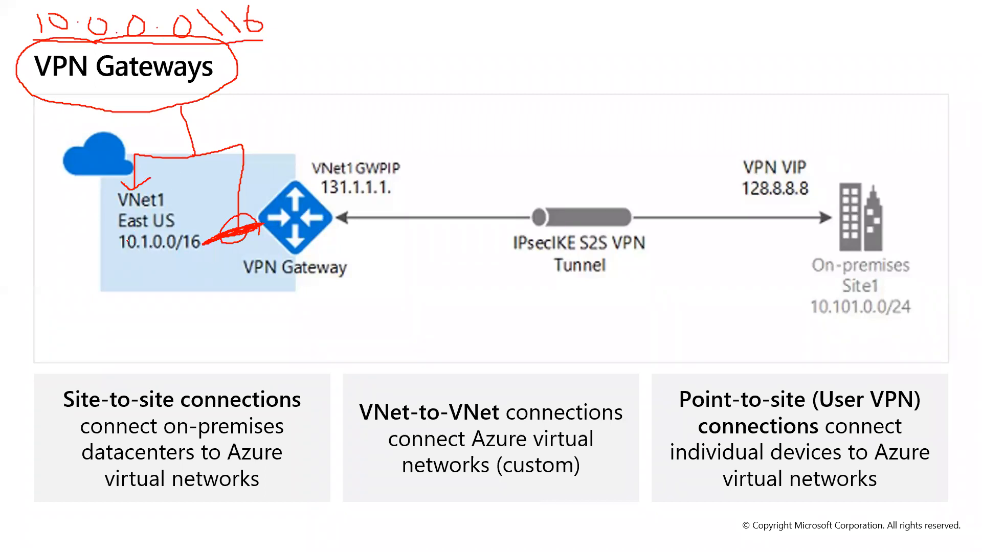
pyautogui.moveTo(126, 177)
pyautogui.mouseDown()
pyautogui.moveTo(90, 210)
pyautogui.moveTo(172, 279)
pyautogui.moveTo(207, 217)
pyautogui.moveTo(132, 194)
pyautogui.mouseUp()
pyautogui.moveTo(234, 203)
pyautogui.mouseDown()
pyautogui.moveTo(220, 210)
pyautogui.moveTo(238, 267)
pyautogui.moveTo(241, 206)
pyautogui.mouseUp()
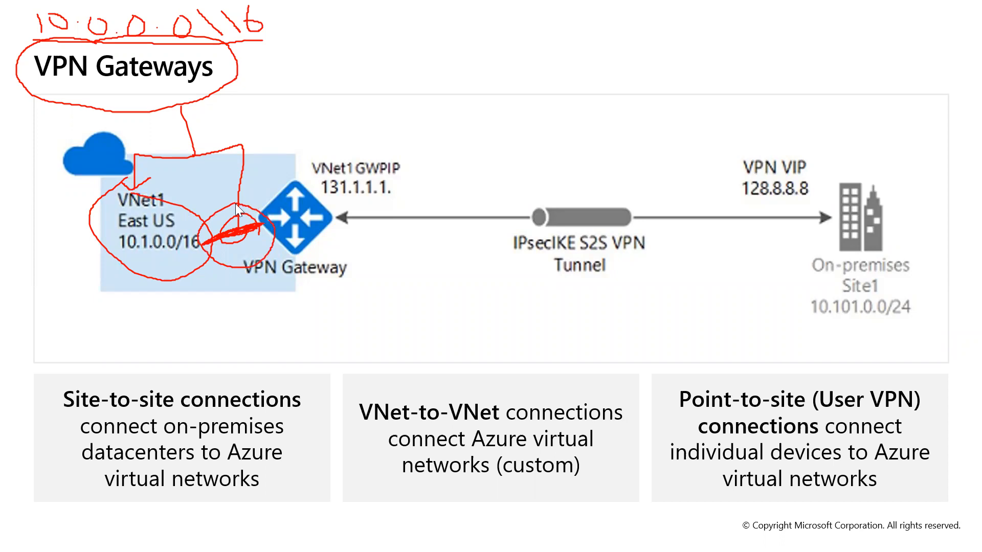
# Return to the Azure portal, review the gateway subnet form's name and address range, and close it to check the default subnet's IPv4 range.
pyautogui.hotkey('alt', 'Tab')
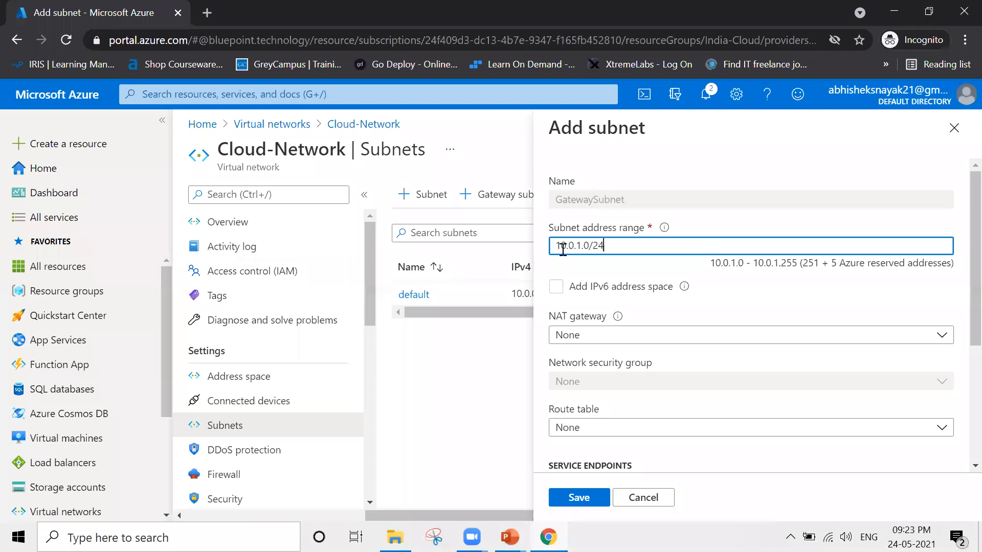
pyautogui.moveTo(560, 248); pyautogui.dragTo(593, 249)
pyautogui.doubleClick(618, 198)
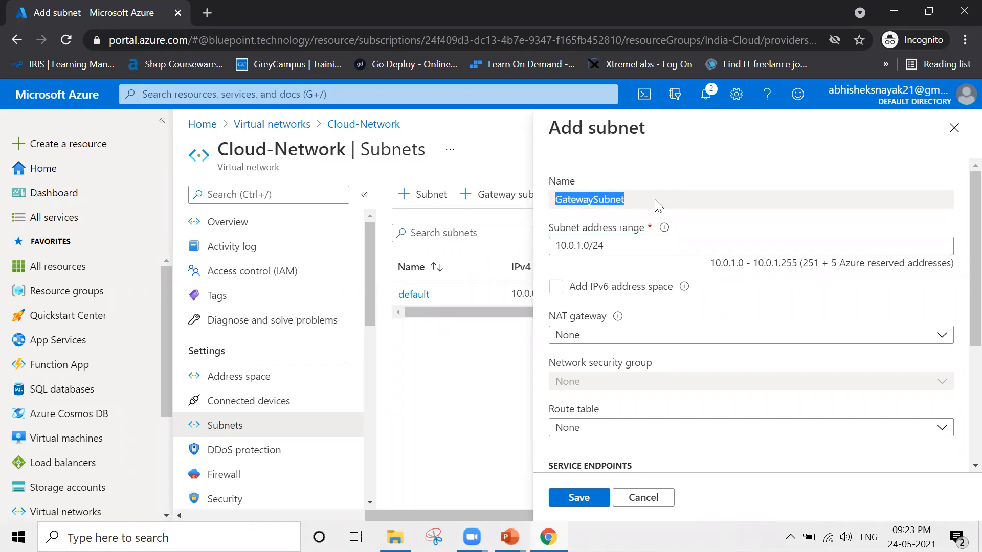
pyautogui.click(575, 247)
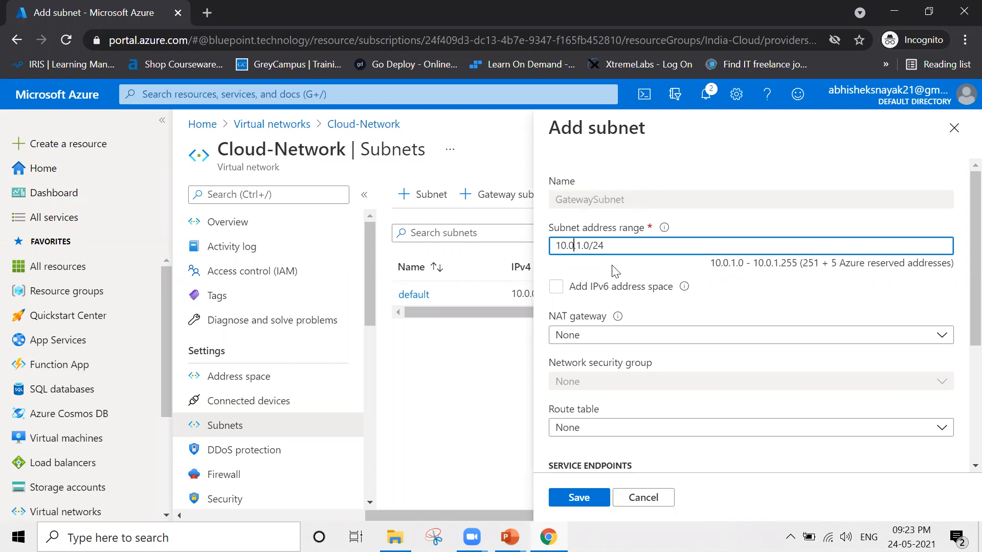
pyautogui.moveTo(570, 246); pyautogui.dragTo(553, 245)
pyautogui.moveTo(577, 246); pyautogui.dragTo(549, 251)
pyautogui.click(954, 128)
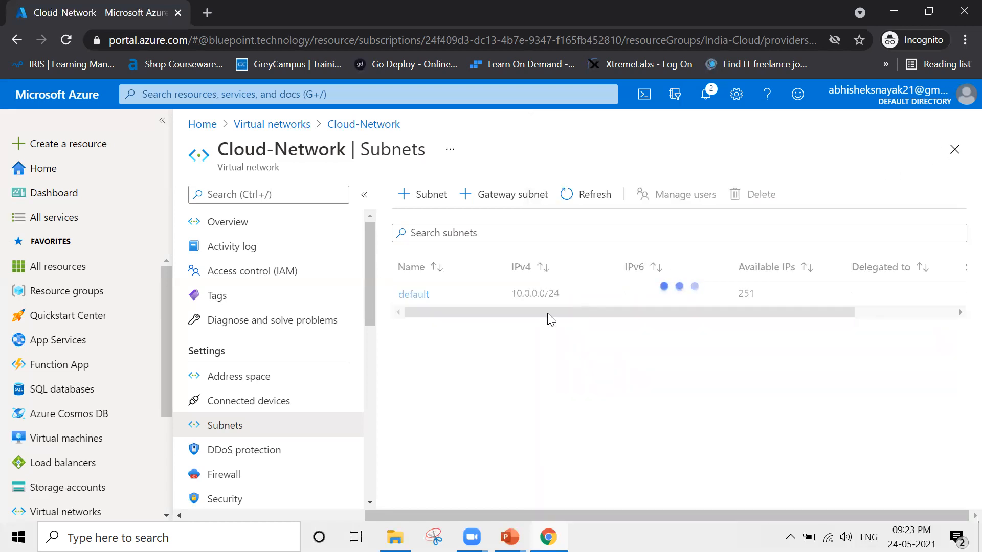
pyautogui.moveTo(565, 295); pyautogui.dragTo(511, 294)
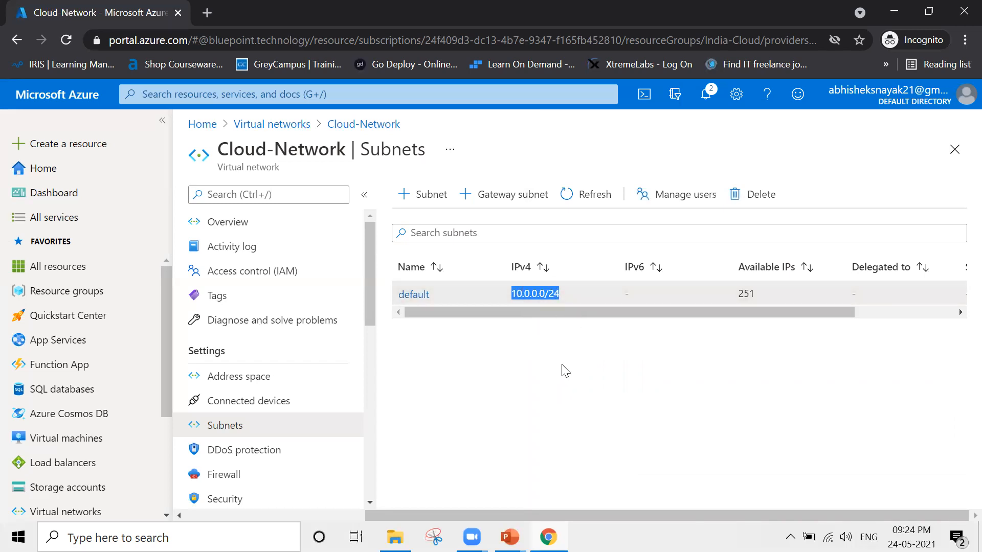
pyautogui.click(494, 420)
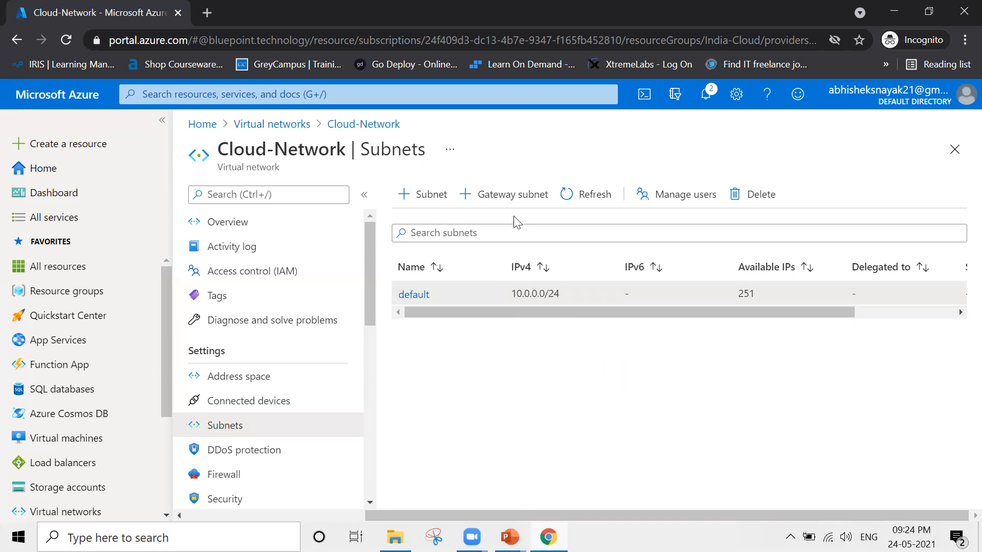
# Add a gateway subnet to Cloud-Network with the address range 10.0.1.0/24 and the other options left at their defaults.
pyautogui.click(517, 194)
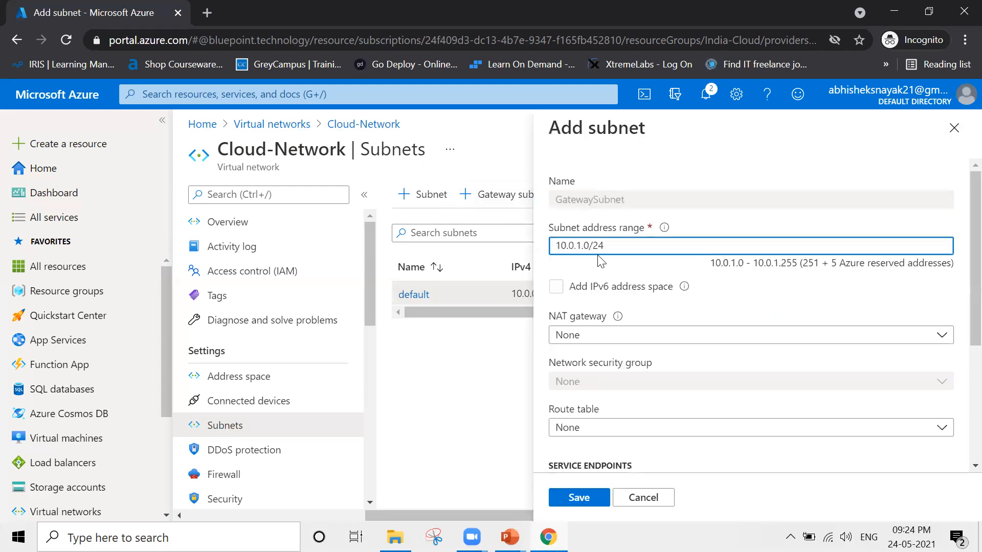
pyautogui.moveTo(582, 245); pyautogui.dragTo(576, 245)
pyautogui.click(579, 246)
pyautogui.hotkey('shift', 'Right')
pyautogui.scroll(-4, 629, 281)
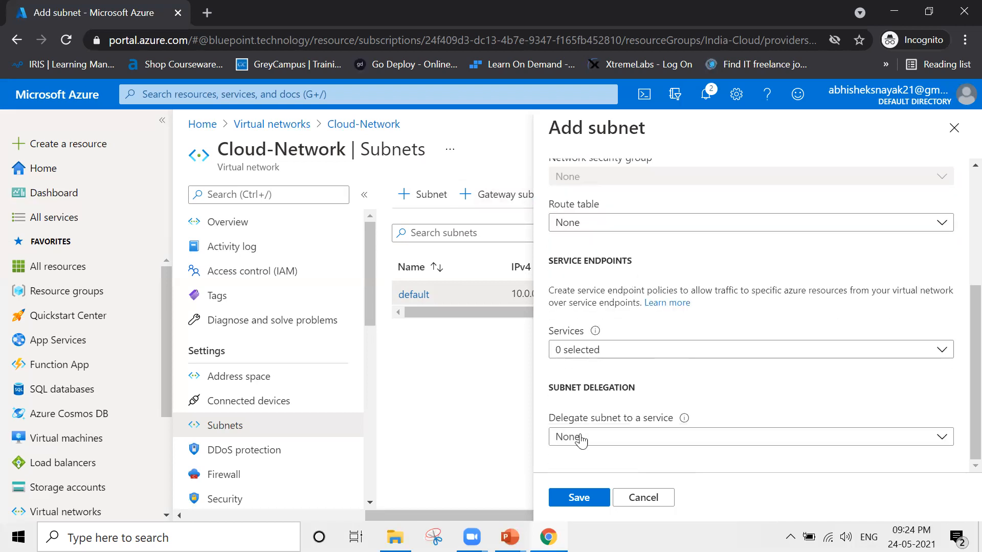
pyautogui.click(579, 497)
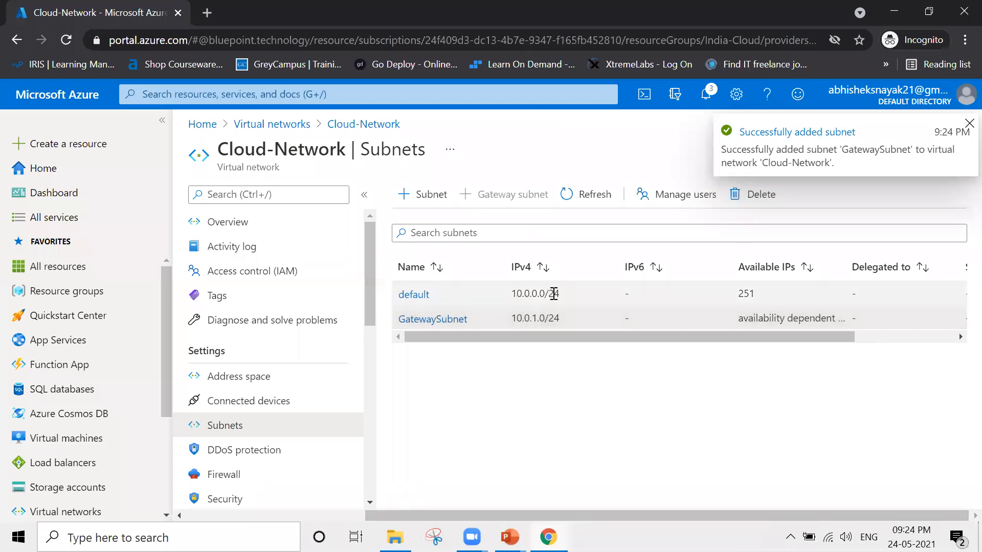
# Examine the default subnet's name, address range and remaining settings, and close its details without saving.
pyautogui.moveTo(437, 295); pyautogui.dragTo(393, 297)
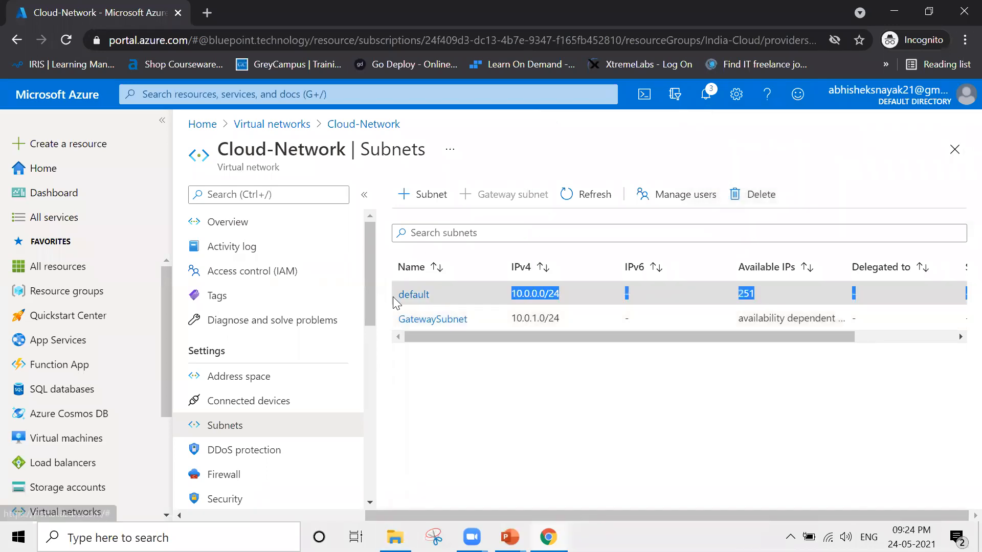
pyautogui.click(503, 398)
pyautogui.click(427, 296)
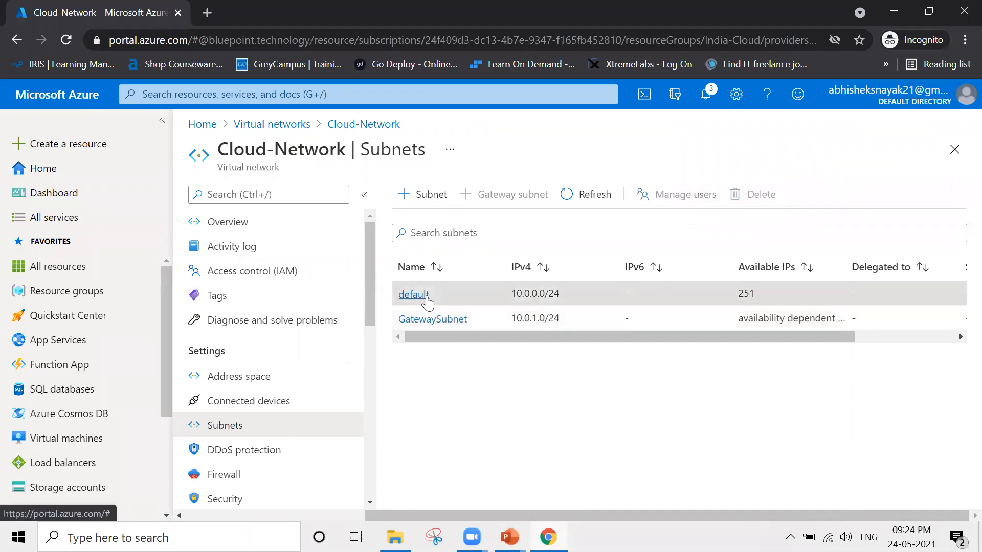
pyautogui.click(427, 297)
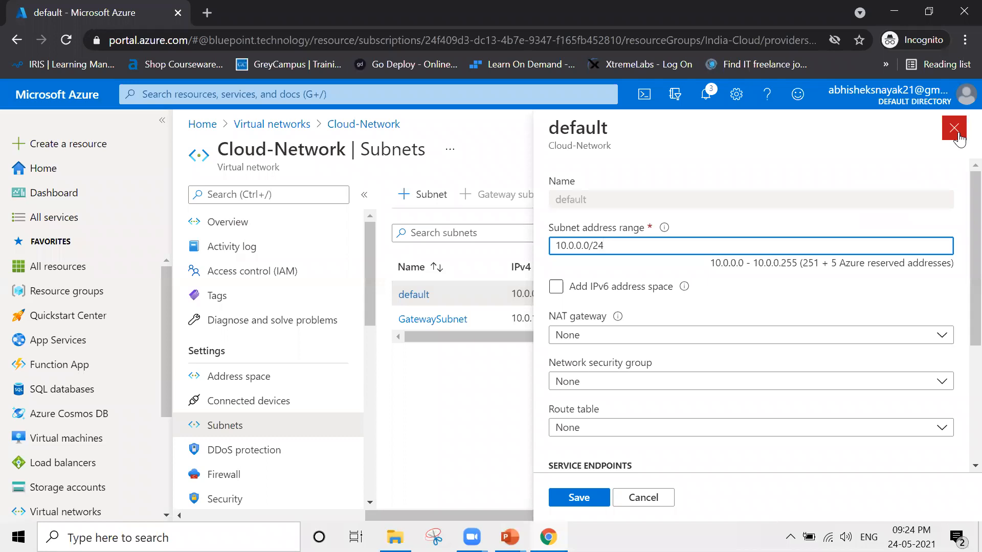
pyautogui.click(959, 138)
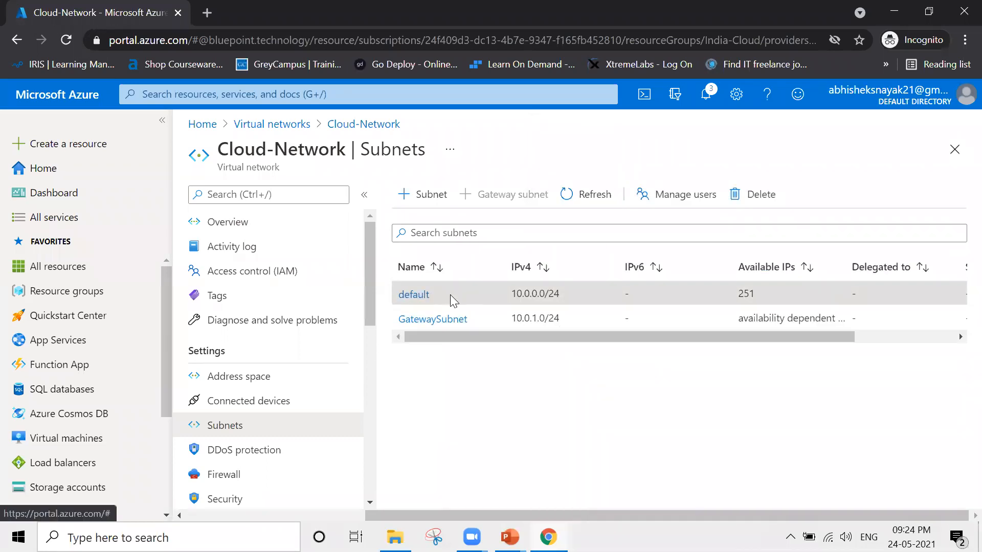
pyautogui.click(426, 300)
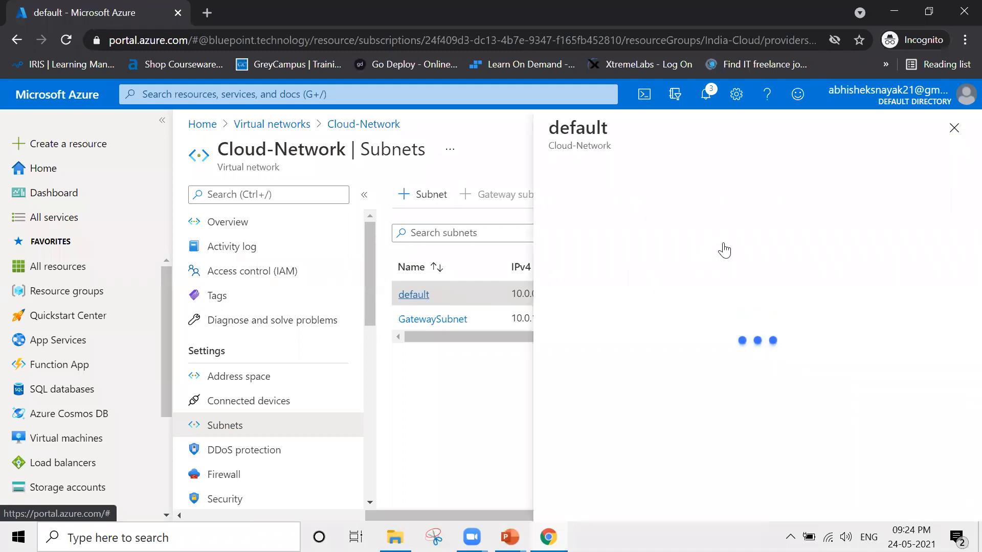
pyautogui.scroll(-4, 680, 322)
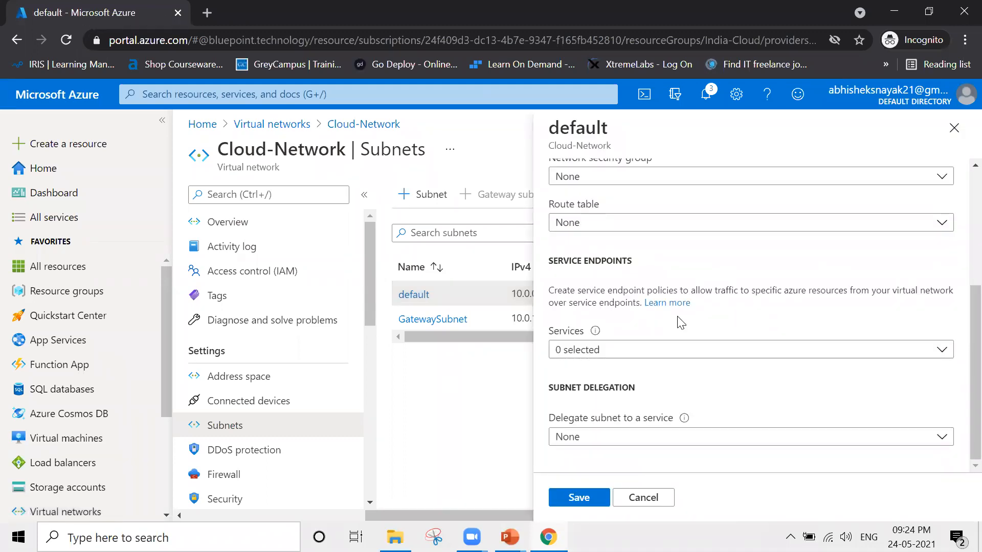
pyautogui.click(954, 127)
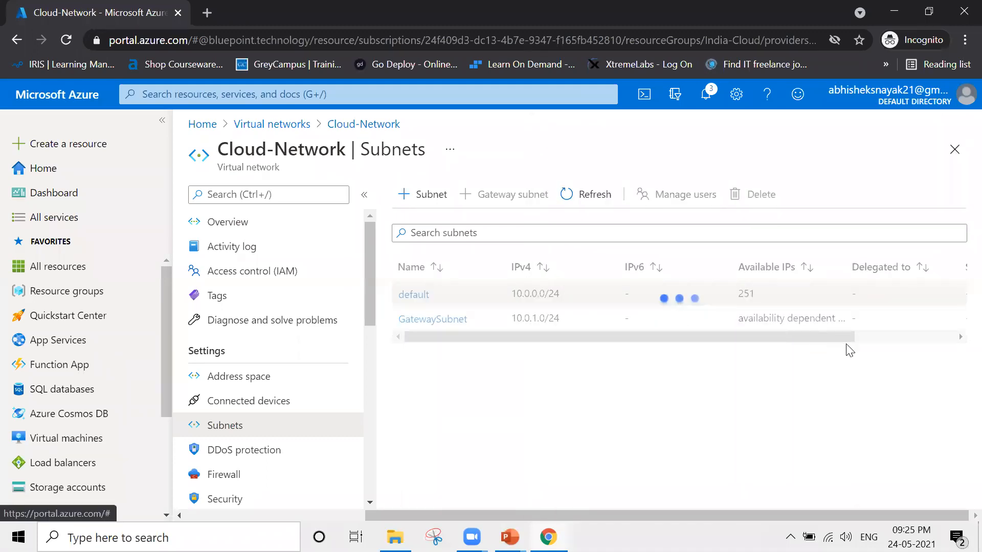
# Delete the default subnet from Cloud-Network.
pyautogui.hscroll(3, 874, 344)
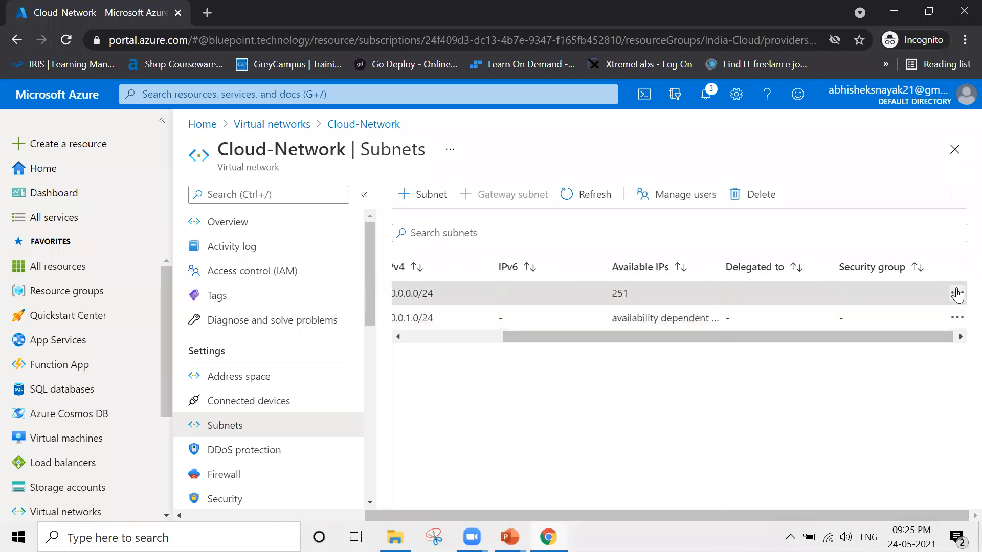
pyautogui.click(956, 294)
pyautogui.click(849, 364)
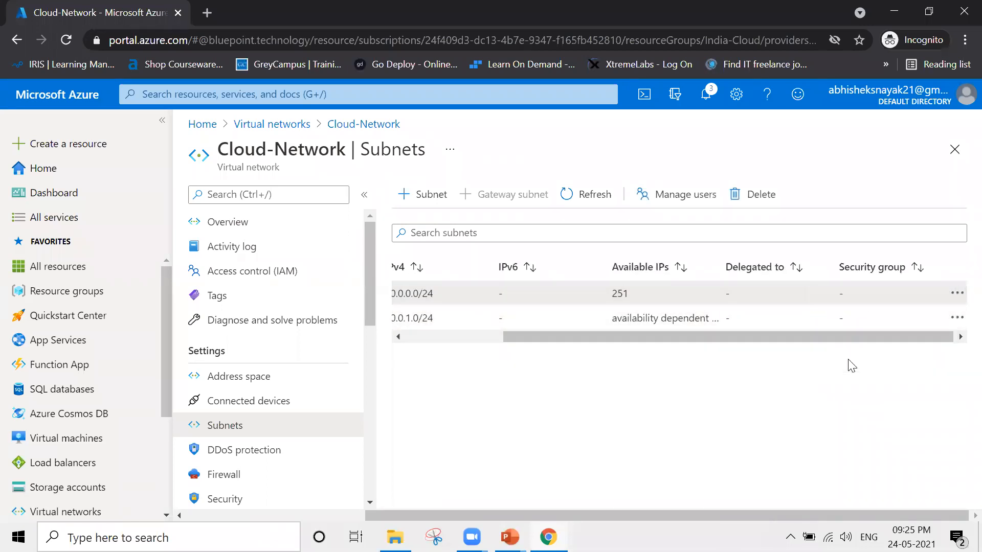
pyautogui.click(785, 383)
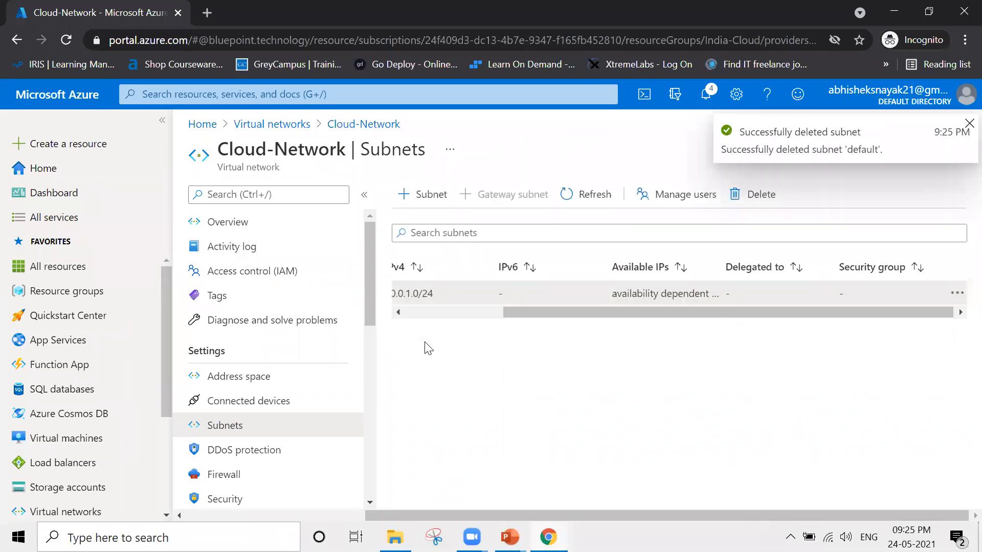
# Add a subnet named Production-Subnet to Cloud-Network with the address range 10.0.0.0/24.
pyautogui.click(416, 313)
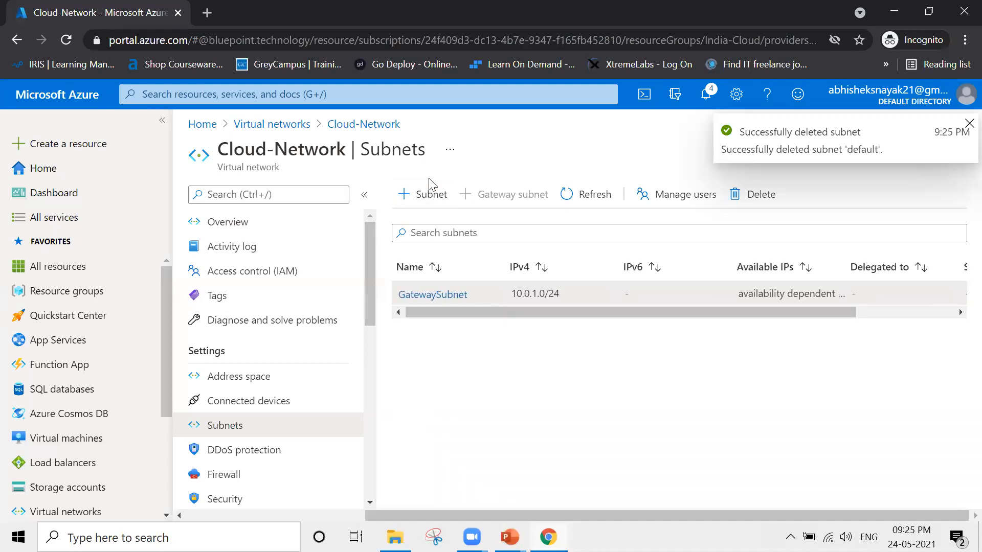
pyautogui.click(430, 194)
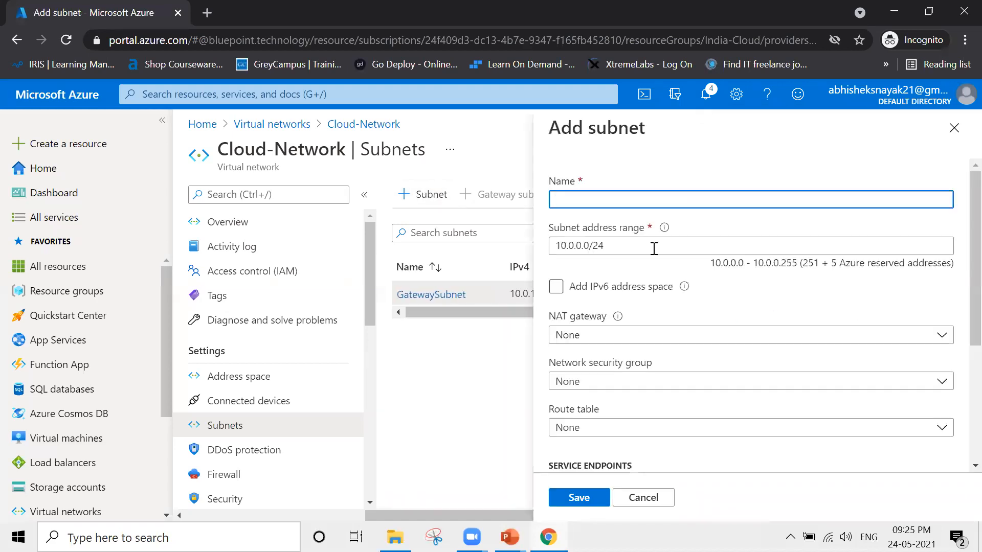
pyautogui.write('Production-')
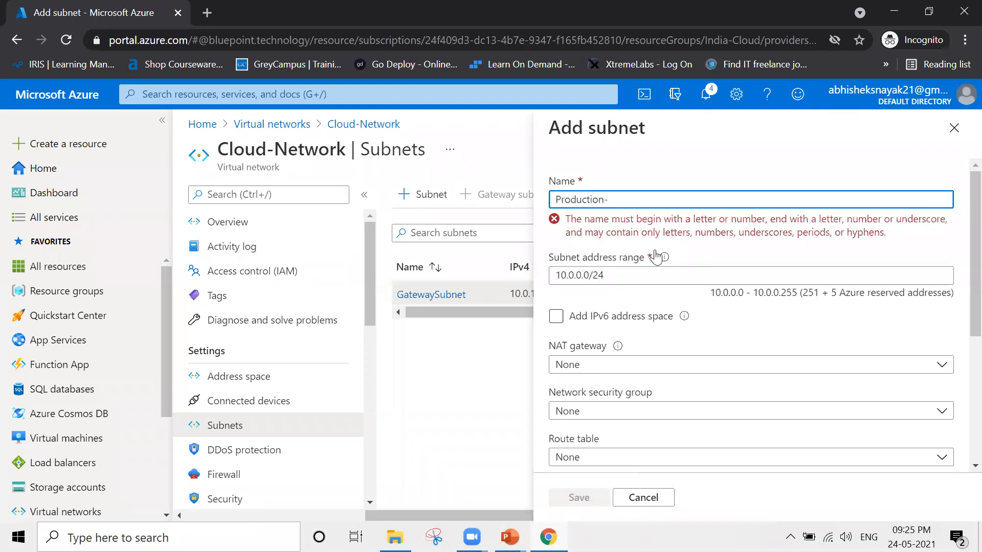
pyautogui.moveTo(657, 257)
pyautogui.write('Subnet')
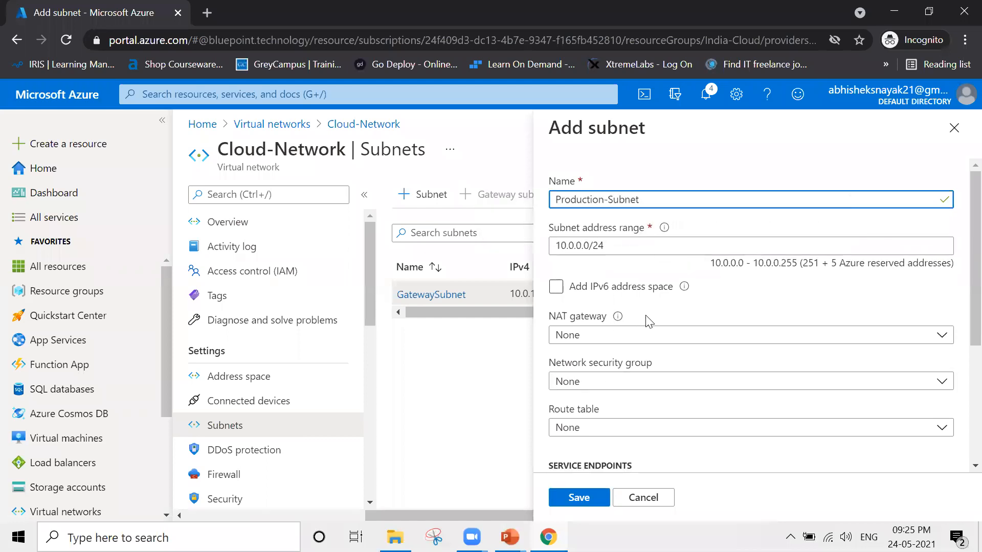
pyautogui.click(580, 498)
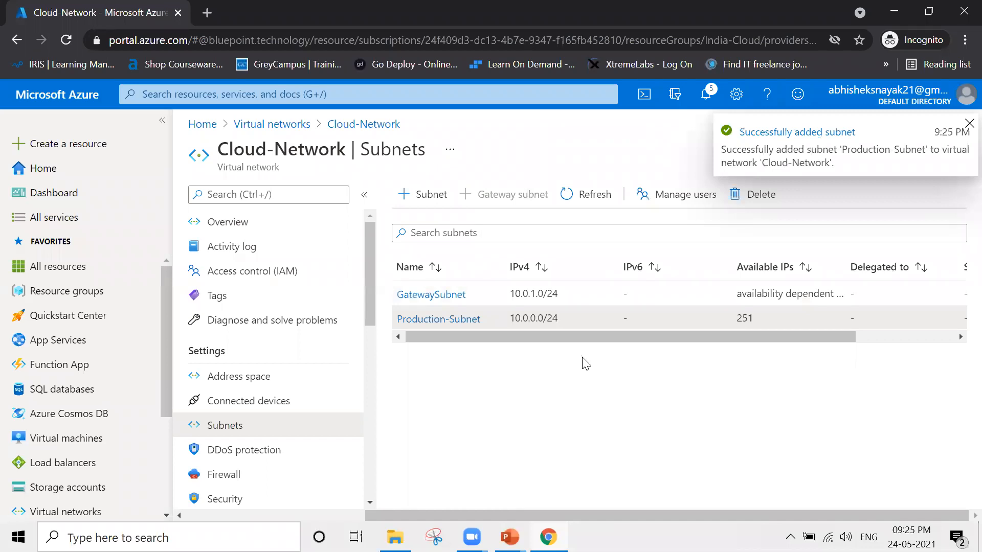
# In the PowerPoint slide show, circle the VPN Gateway icon in red pen, and end the show discarding the ink annotations.
pyautogui.click(510, 537)
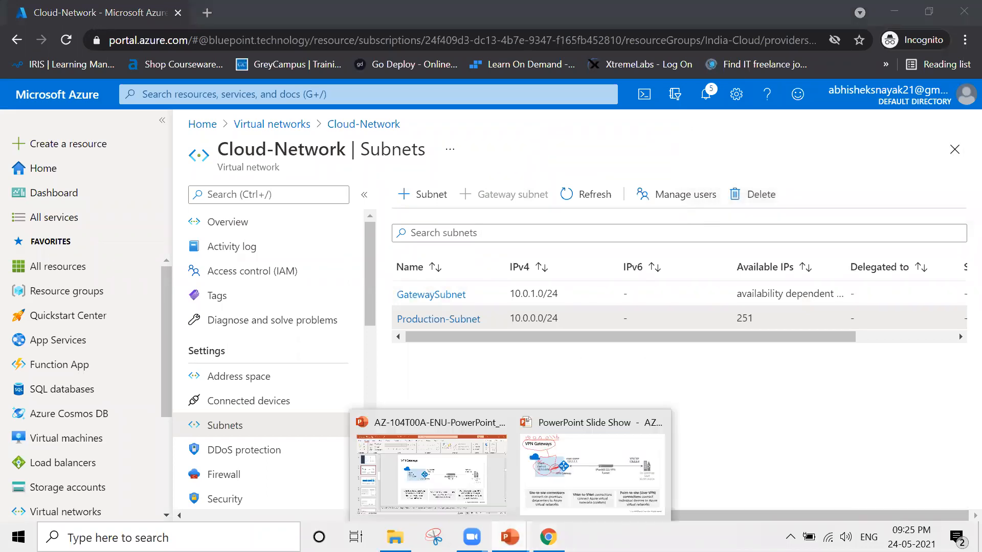
pyautogui.click(596, 485)
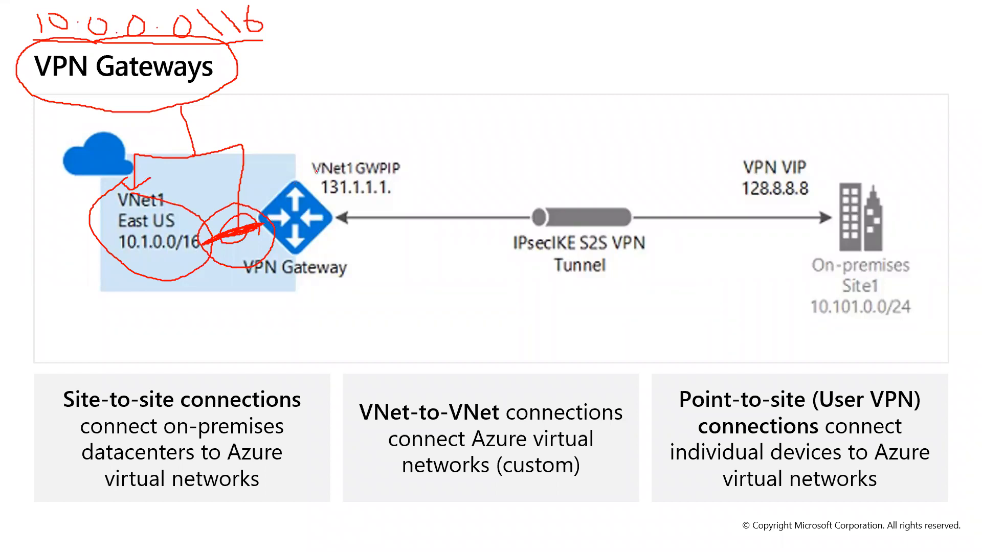
pyautogui.moveTo(297, 179)
pyautogui.mouseDown()
pyautogui.moveTo(252, 220)
pyautogui.moveTo(297, 257)
pyautogui.moveTo(340, 225)
pyautogui.moveTo(302, 174)
pyautogui.moveTo(281, 180)
pyautogui.mouseUp()
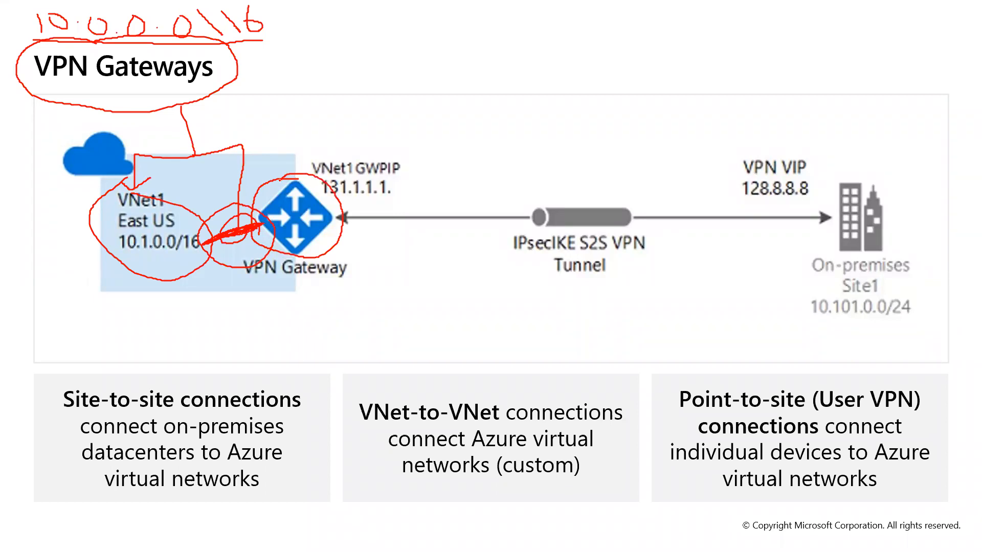
pyautogui.press('Escape')
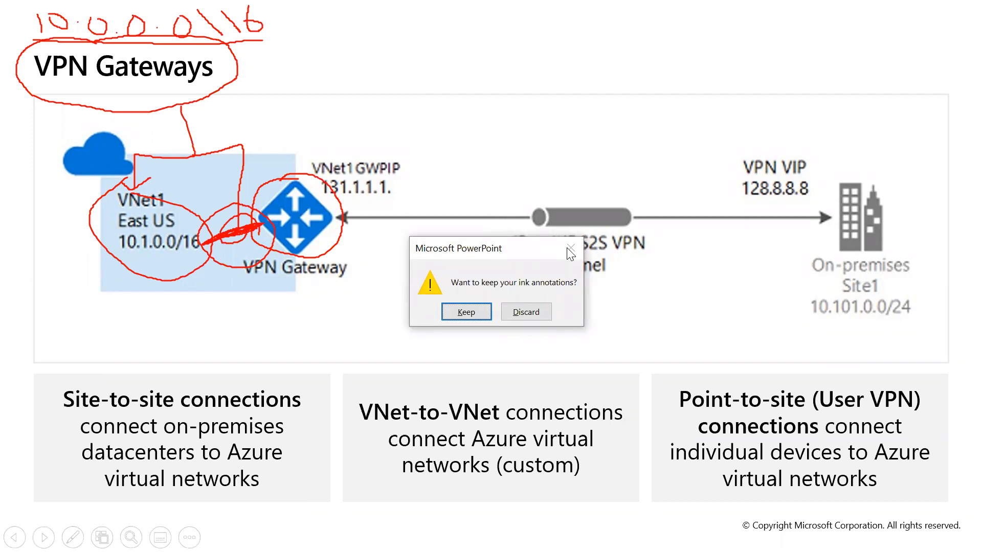
pyautogui.click(529, 312)
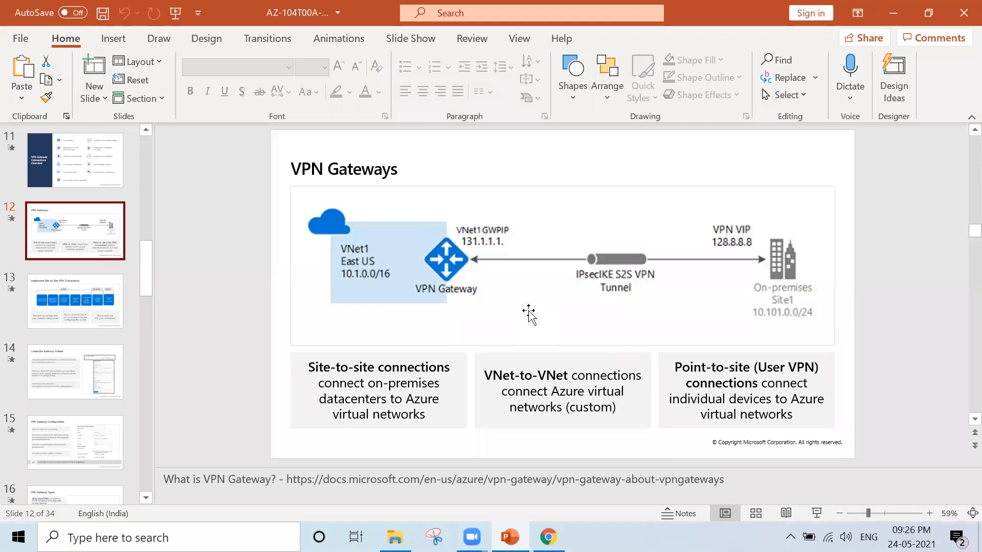
# Start the slide show at the VPN Gateways slide, switch to the Azure portal in Chrome and go to its home page.
pyautogui.hotkey('shift', 'F5')
pyautogui.hotkey('alt', 'Tab')
pyautogui.press('Tab')
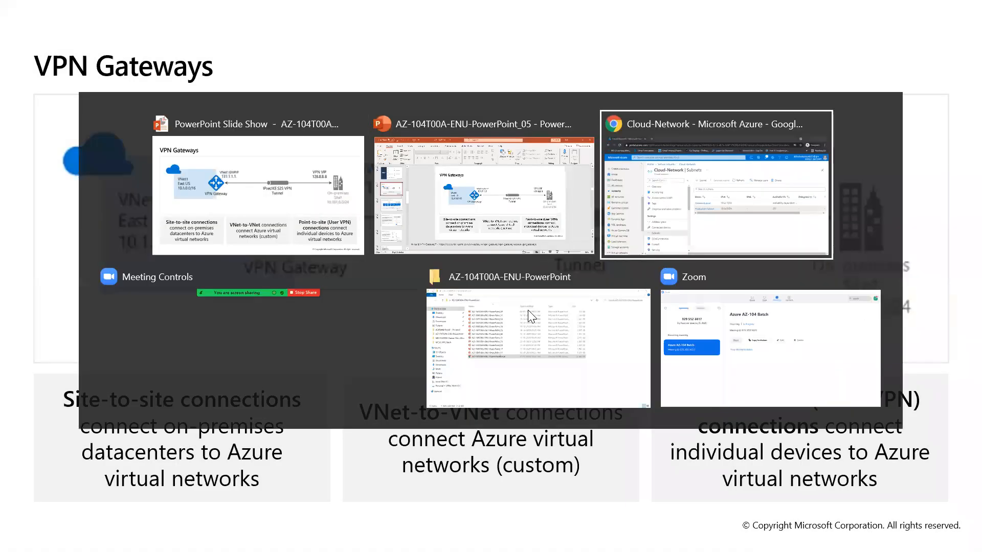
pyautogui.click(205, 124)
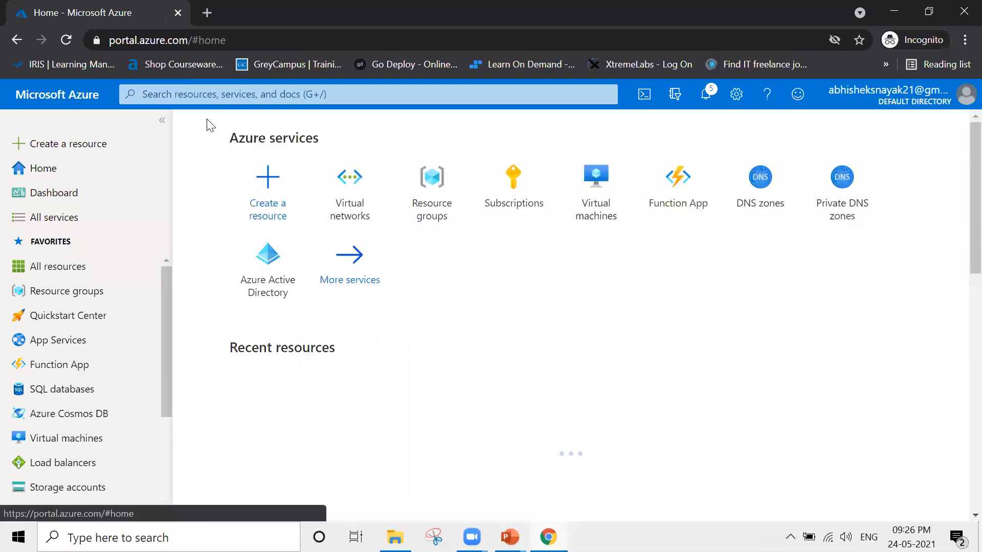
# Search the portal for "Virtual Gateway" and open the Virtual network gateways service.
pyautogui.click(248, 99)
pyautogui.write('Virtual G')
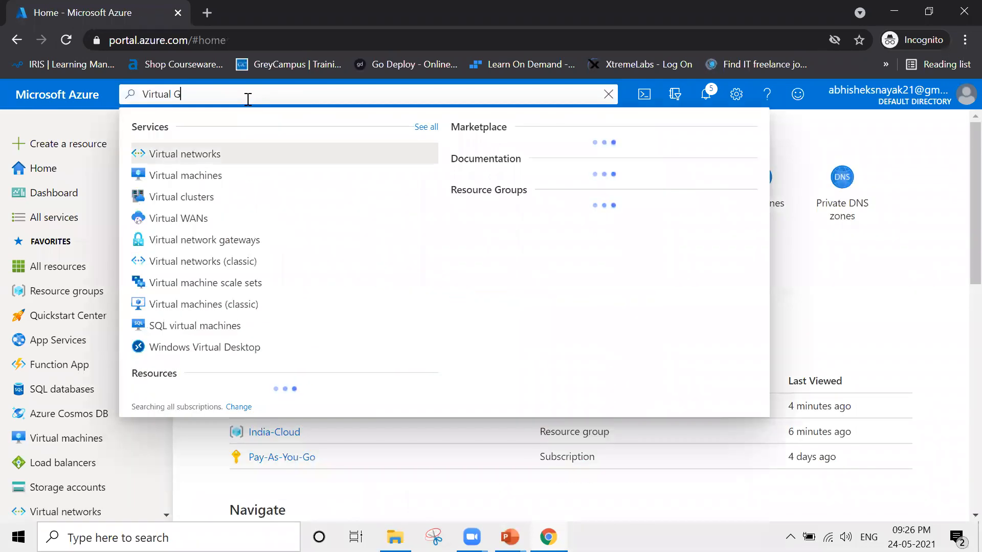
pyautogui.write('ateway')
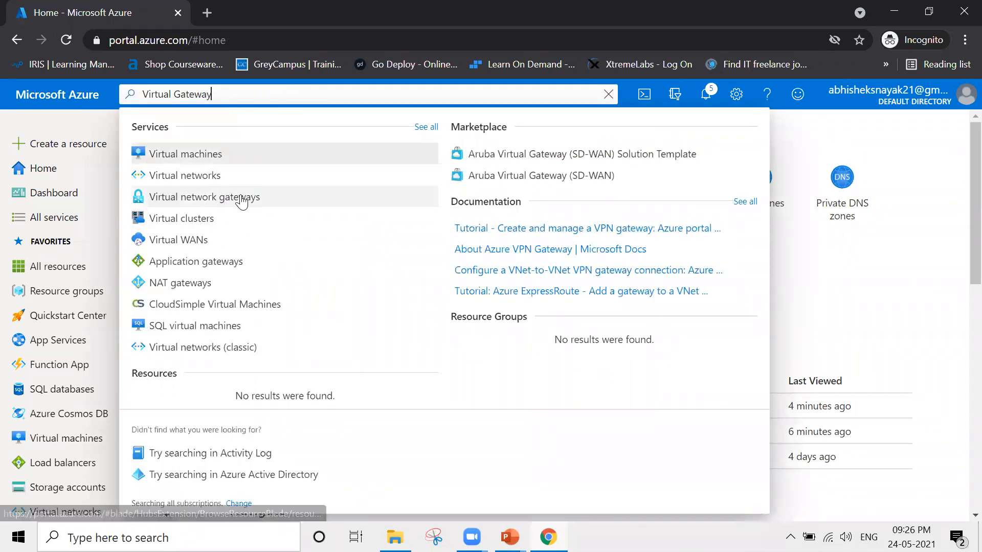
pyautogui.click(268, 201)
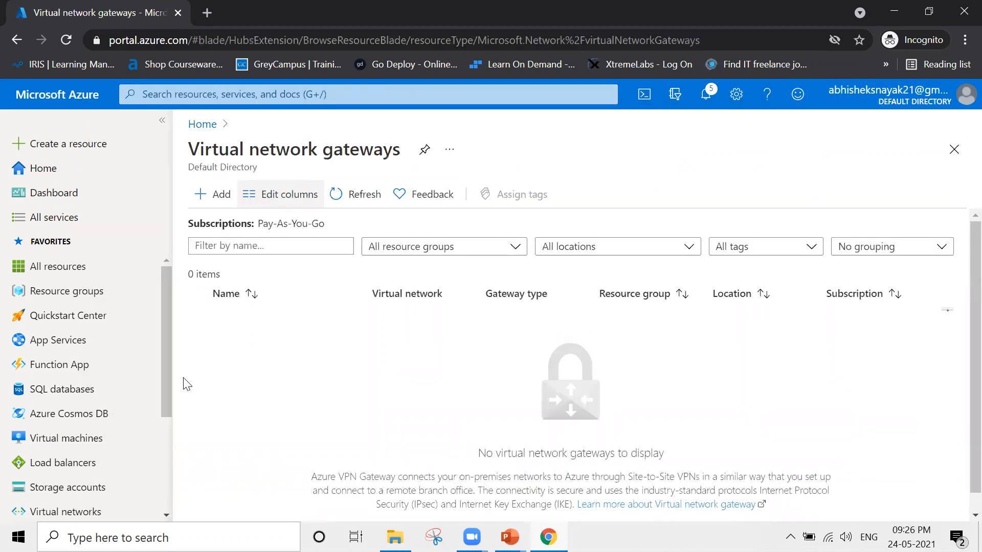
pyautogui.scroll(-1, 418, 415)
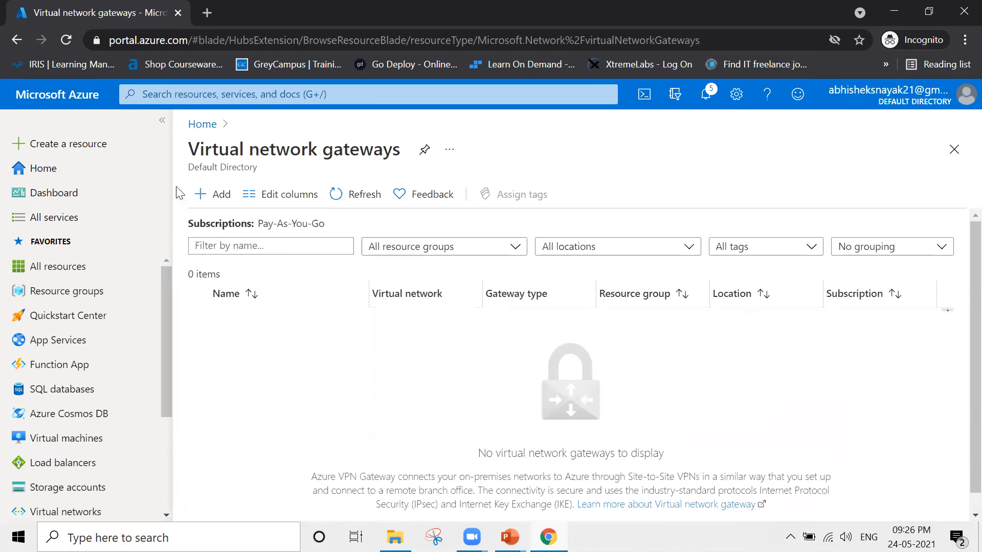
pyautogui.click(205, 200)
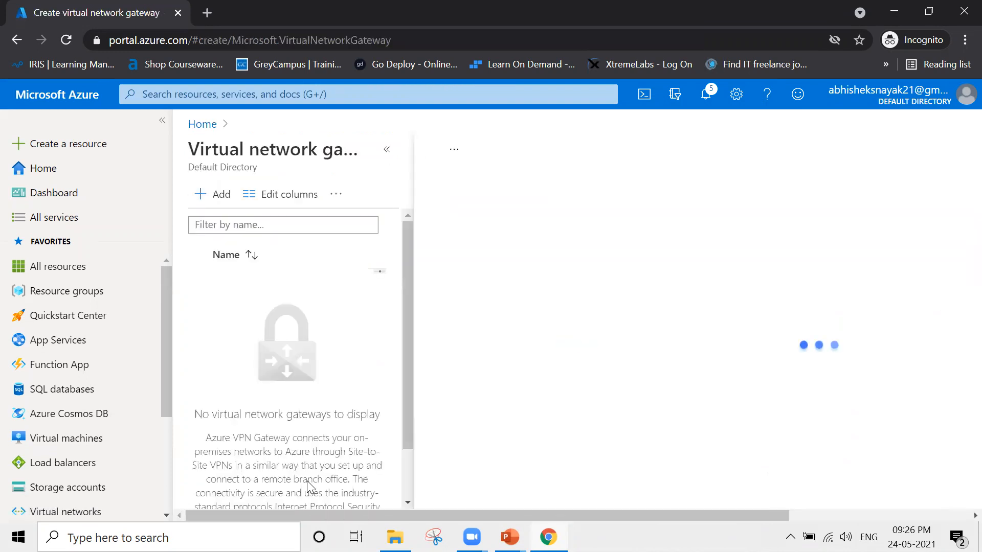
pyautogui.click(162, 122)
pyautogui.click(251, 149)
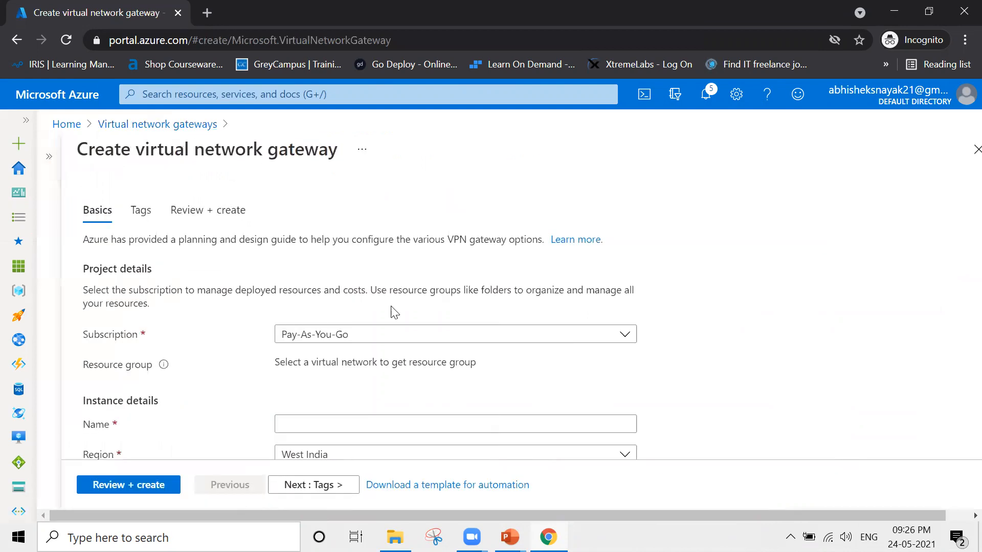
pyautogui.scroll(-1, 398, 318)
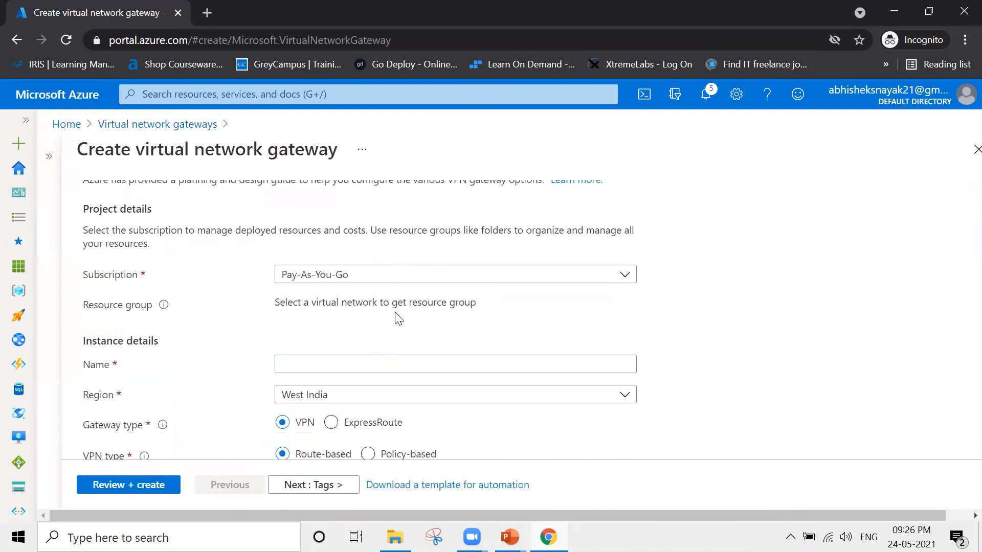
pyautogui.tripleClick(283, 302)
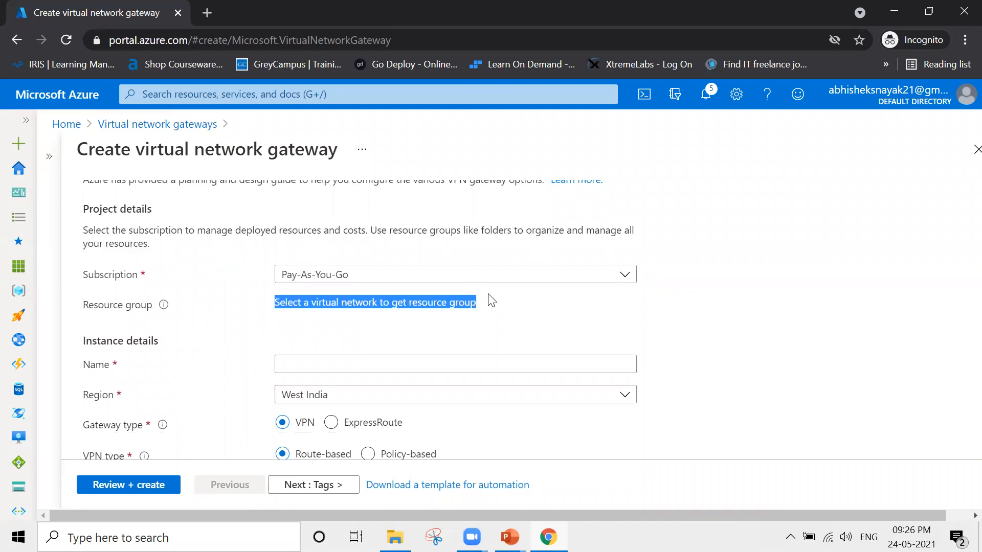
pyautogui.click(463, 301)
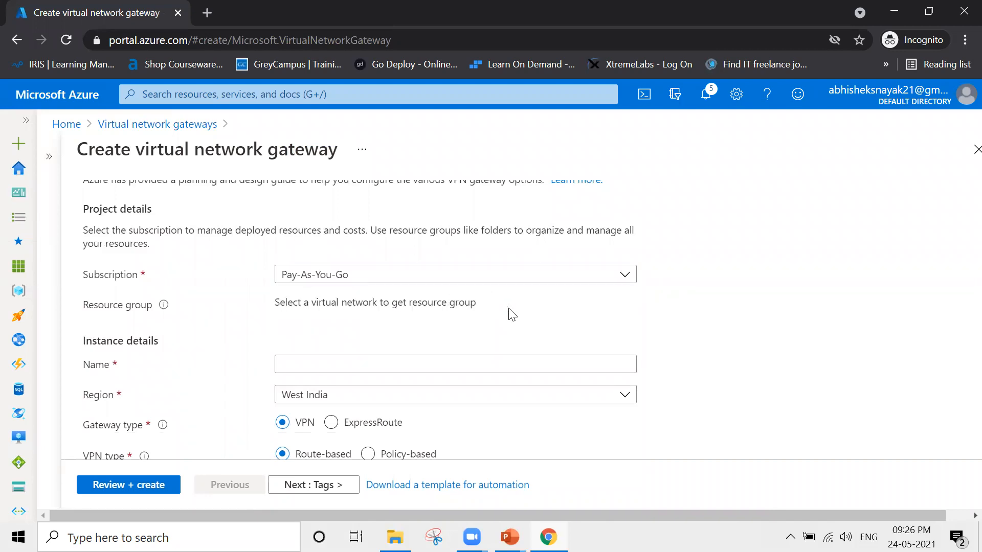
pyautogui.scroll(-5, 511, 313)
pyautogui.scroll(6, 511, 314)
pyautogui.click(965, 151)
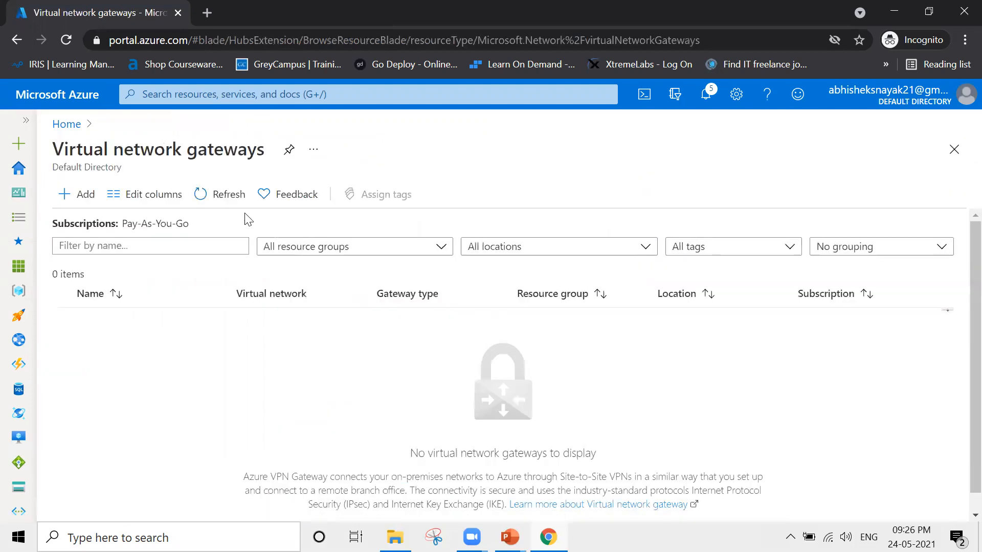
pyautogui.click(228, 196)
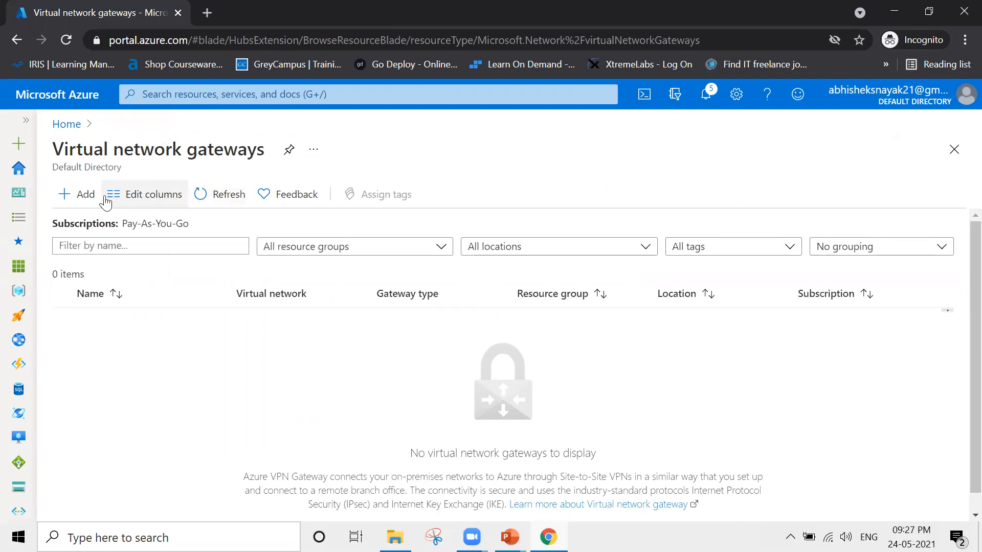
# Open the form for creating a virtual network gateway and highlight the hint beside Resource group.
pyautogui.click(78, 200)
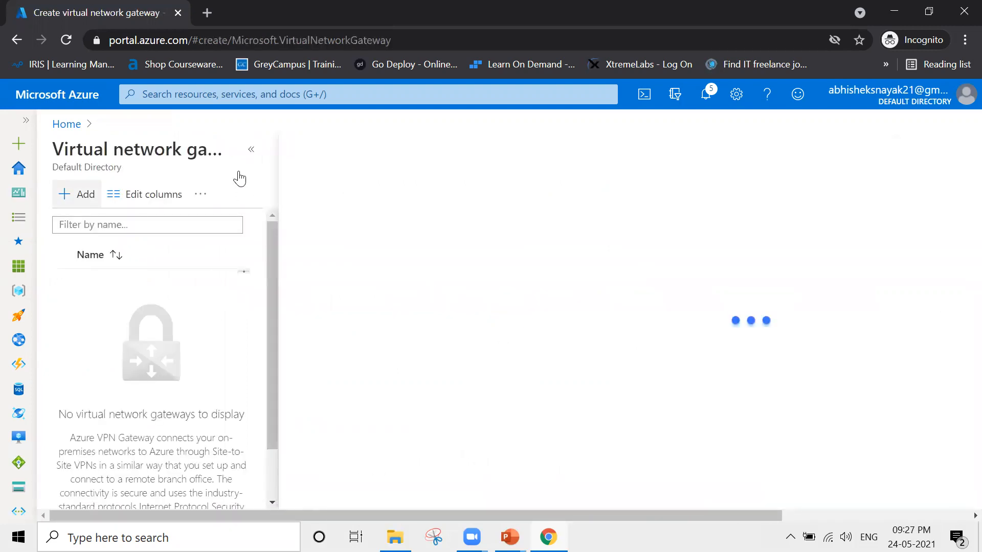
pyautogui.click(251, 150)
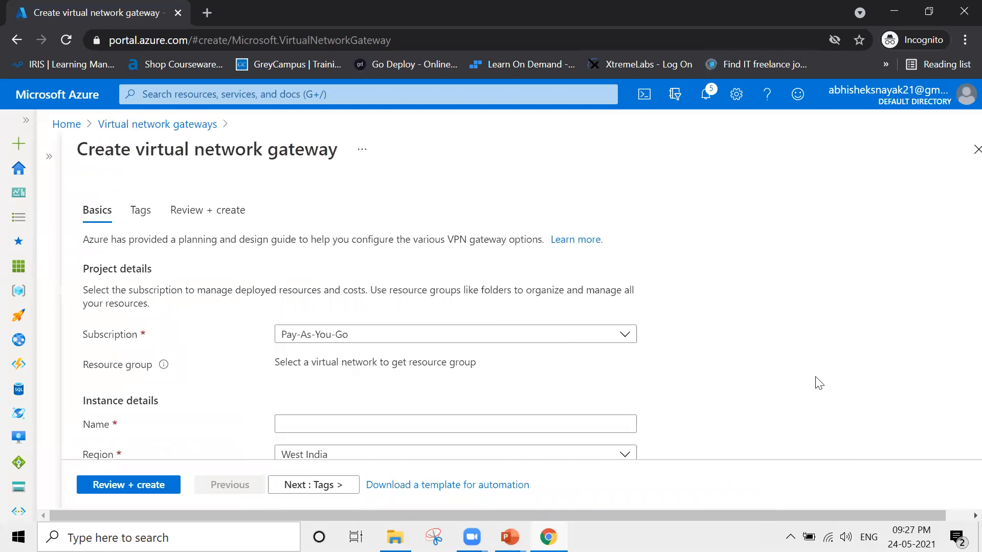
pyautogui.scroll(-2, 817, 383)
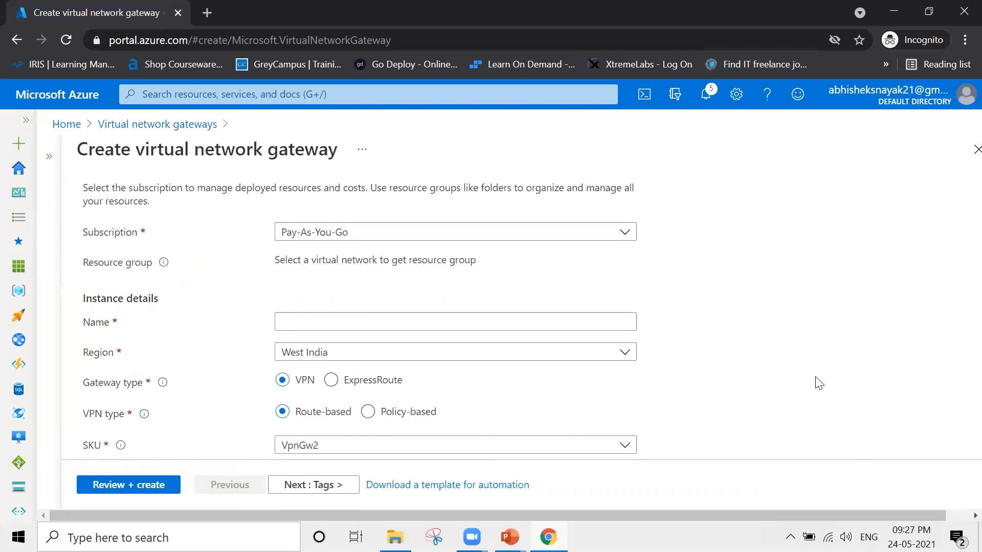
pyautogui.moveTo(309, 261); pyautogui.dragTo(439, 262)
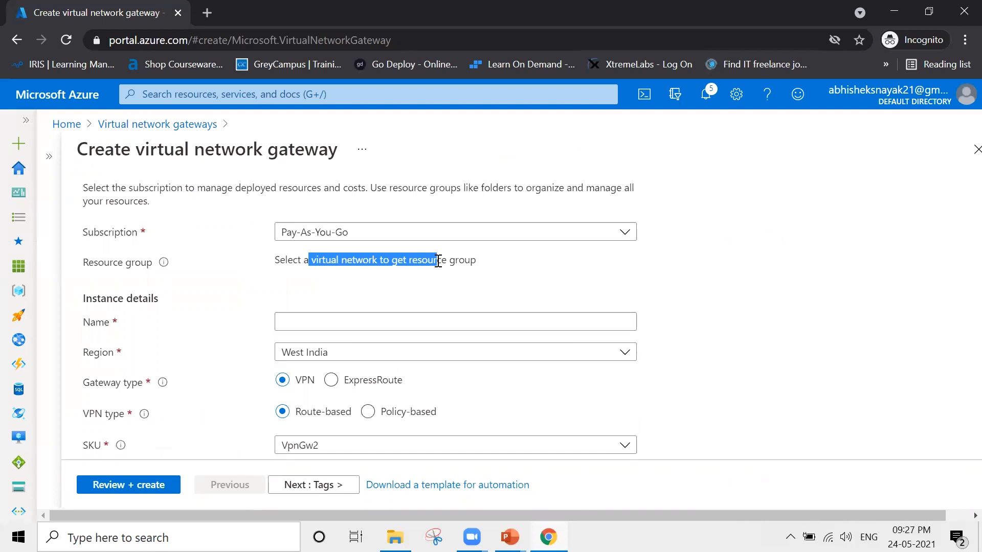
# View the VPN Gateways slide in the running PowerPoint slide show, and return to the gateway's name field in the Azure portal.
pyautogui.click(332, 325)
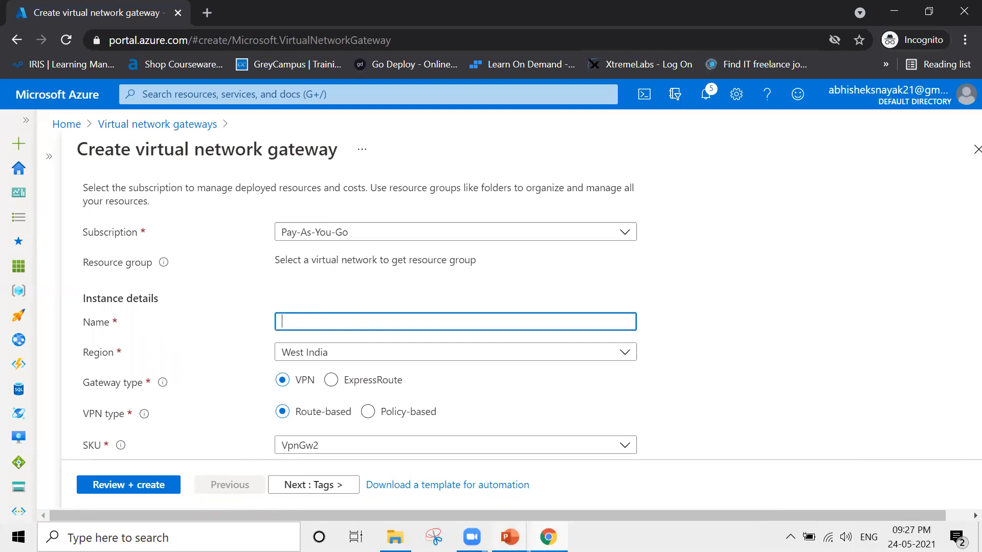
pyautogui.moveTo(510, 537)
pyautogui.click(715, 440)
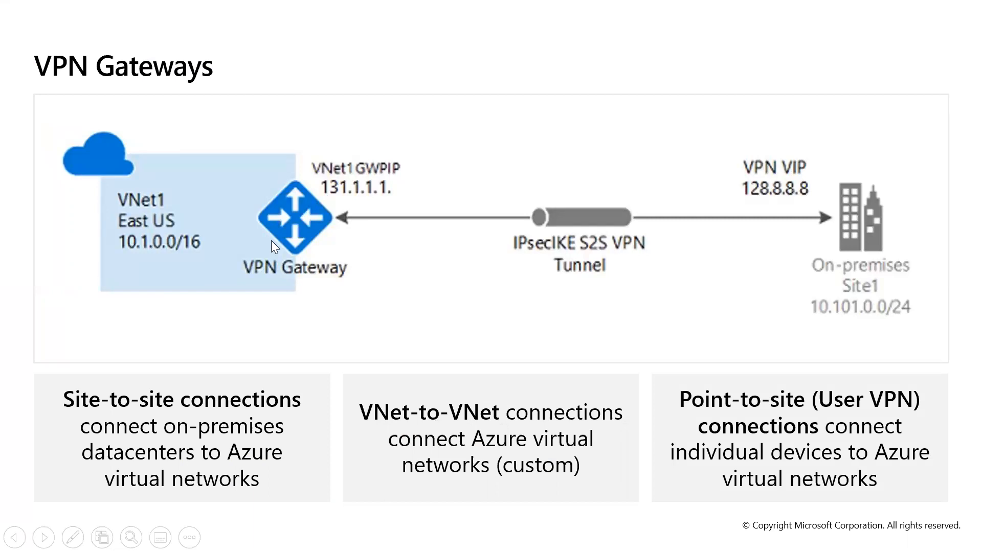
pyautogui.hotkey('alt', 'Tab')
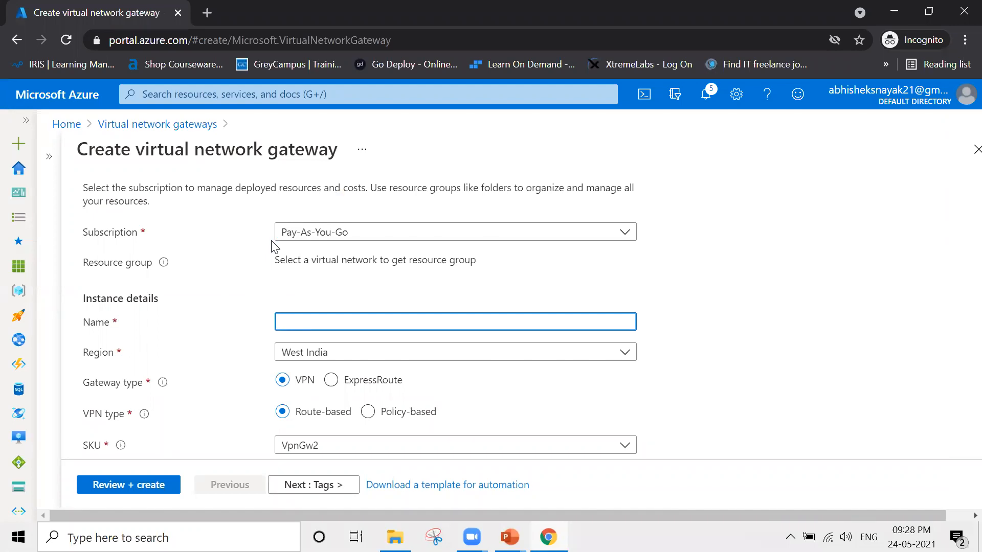
# Name the virtual network gateway Az-VirtualGateway.
pyautogui.write('Az-Virtual')
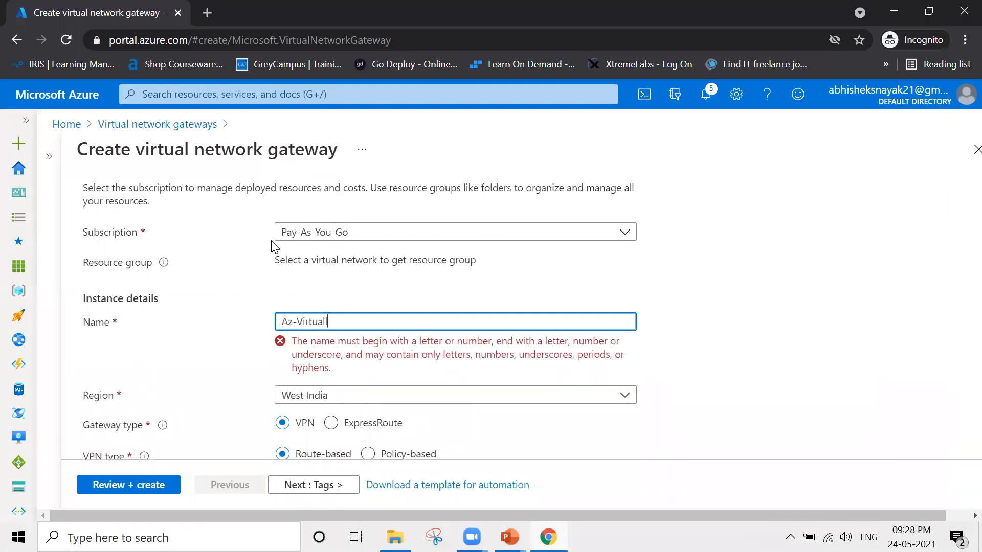
pyautogui.write('Wa')
pyautogui.press('BackSpace')
pyautogui.press('BackSpace')
pyautogui.write('Gateway')
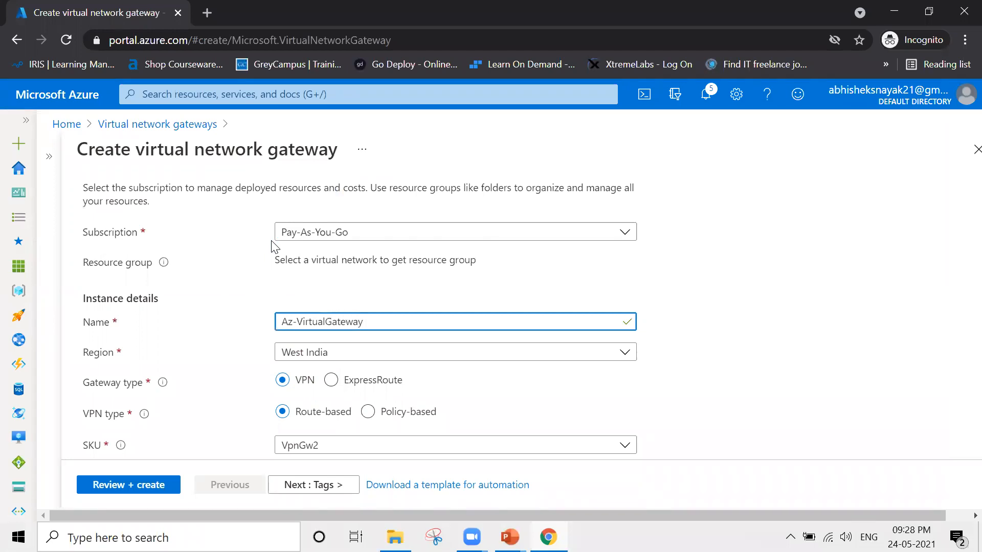
pyautogui.click(698, 362)
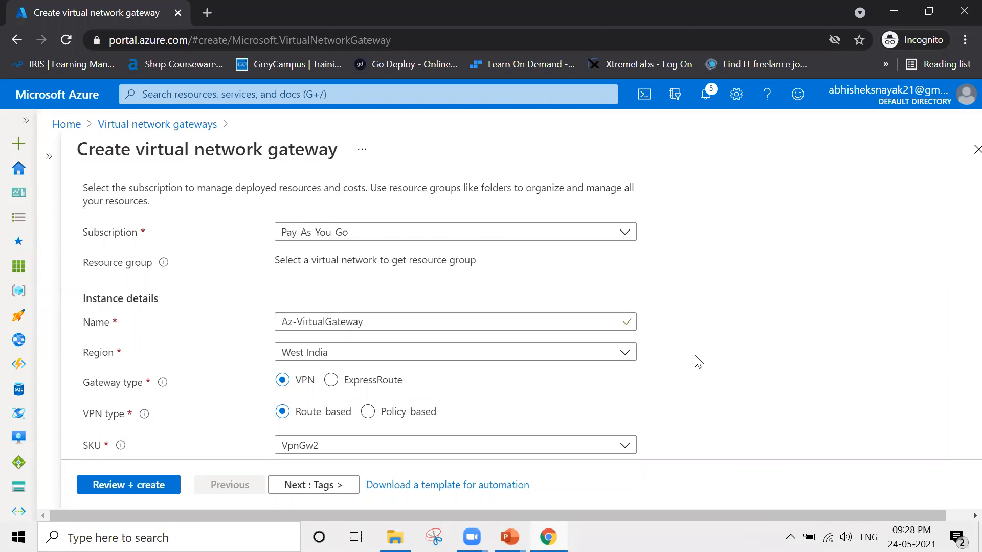
# Look through the regions available for the gateway, and close the list without choosing another one.
pyautogui.click(623, 362)
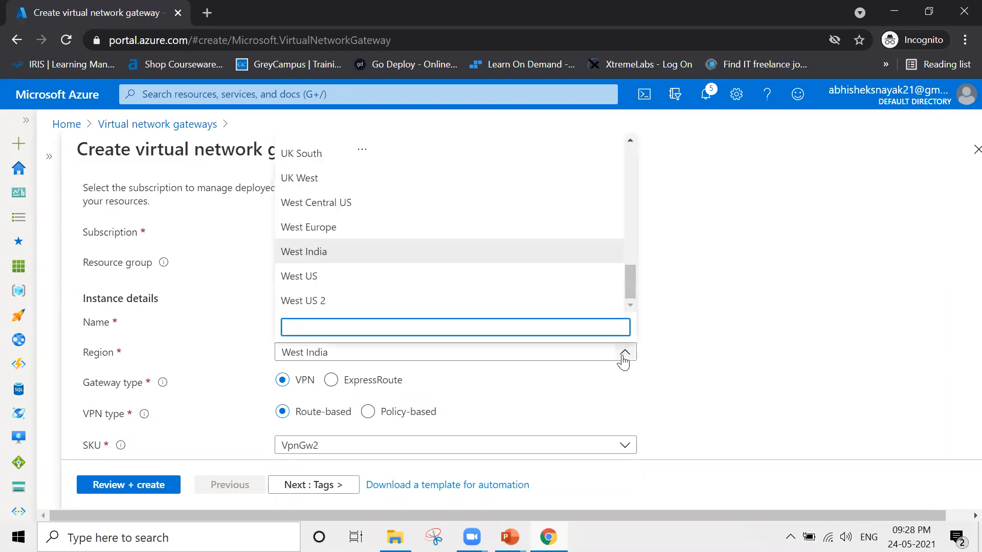
pyautogui.click(623, 361)
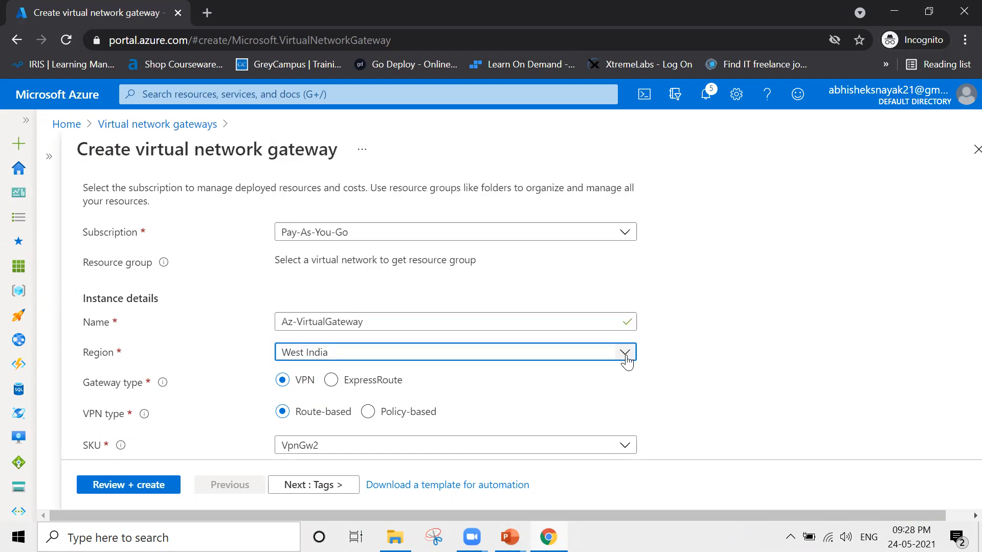
pyautogui.click(722, 358)
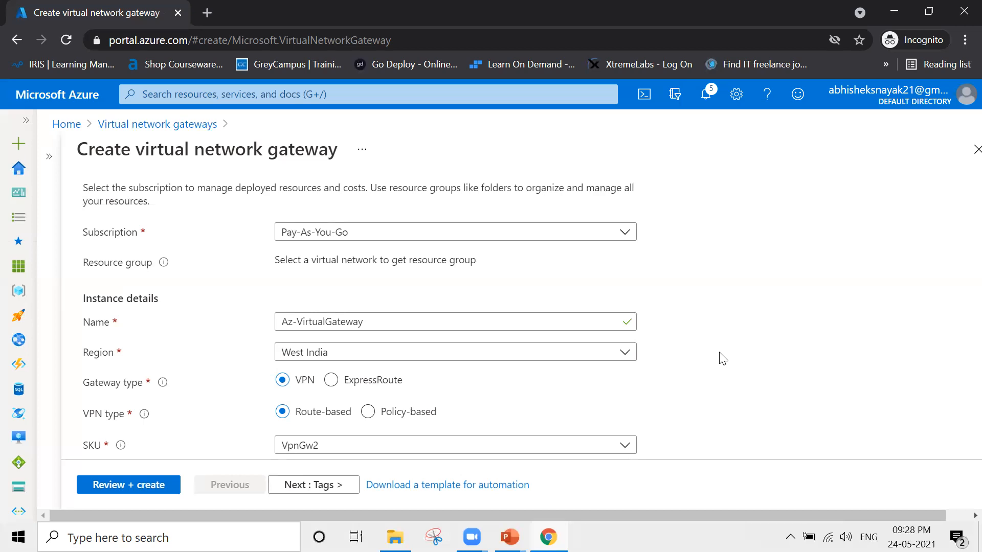
pyautogui.click(635, 360)
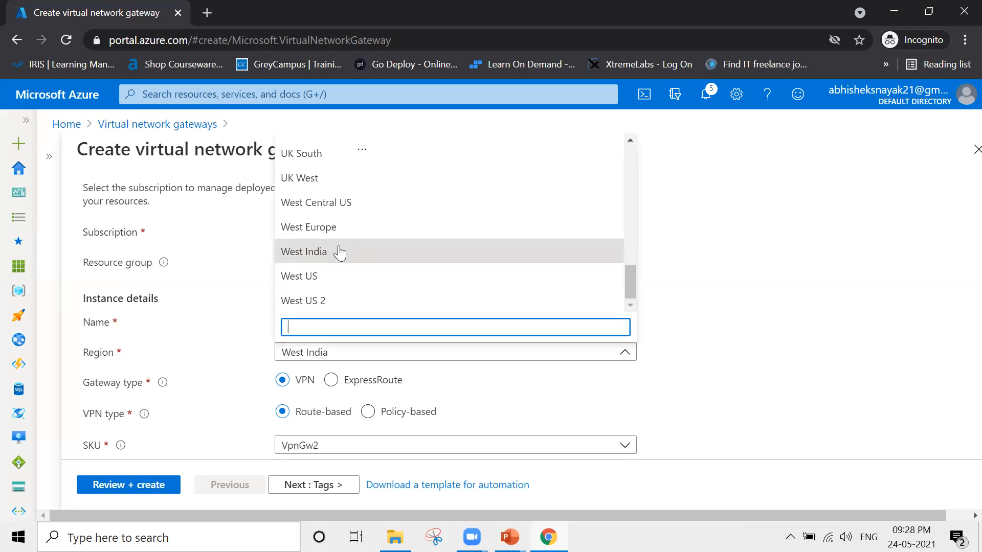
pyautogui.scroll(6, 339, 252)
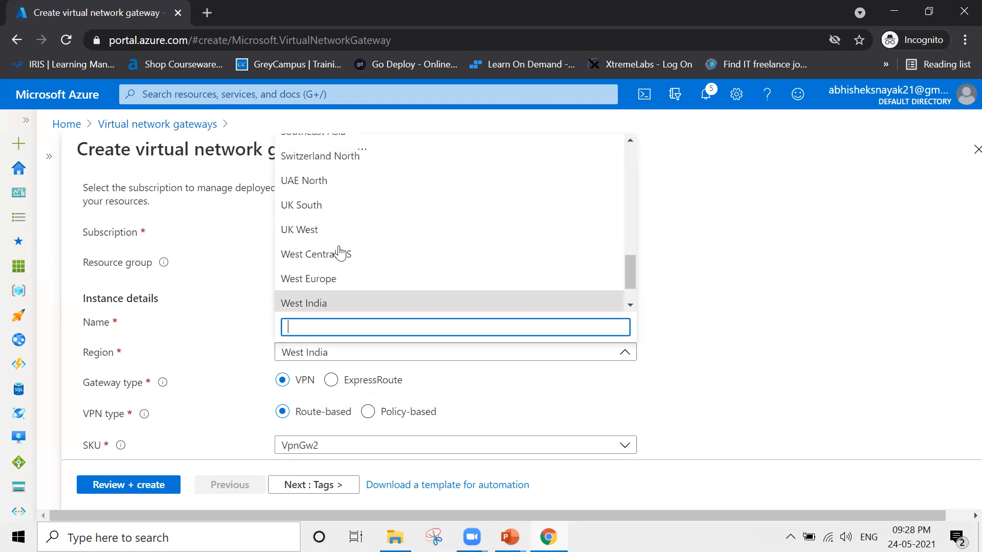
pyautogui.scroll(4, 339, 252)
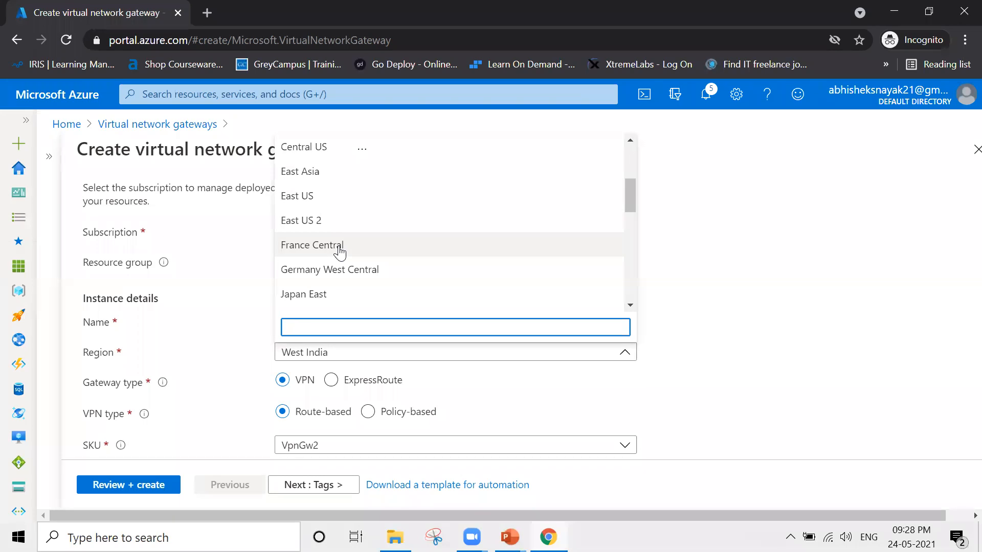
pyautogui.click(746, 303)
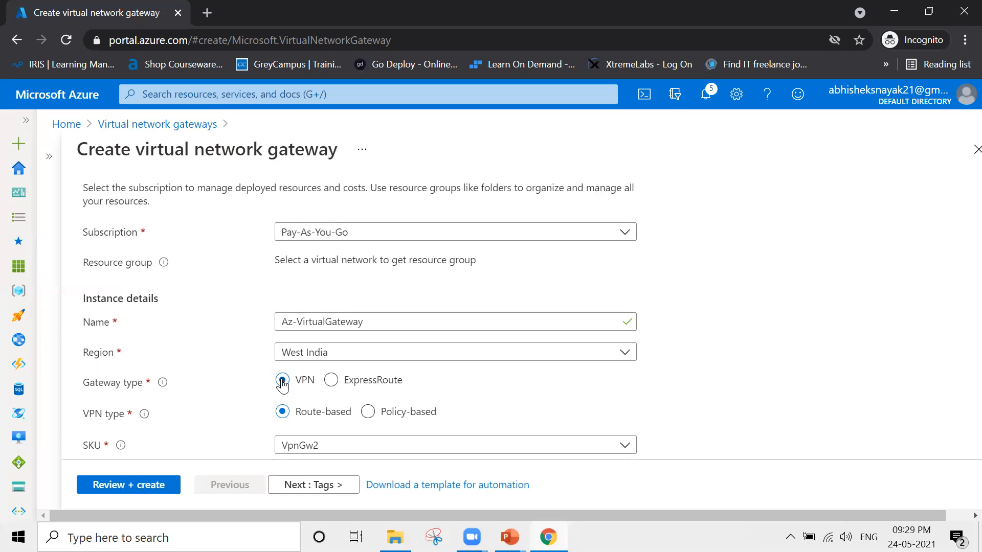
# Try the Policy-based VPN type for the gateway, and set it back to Route-based.
pyautogui.scroll(-3, 530, 414)
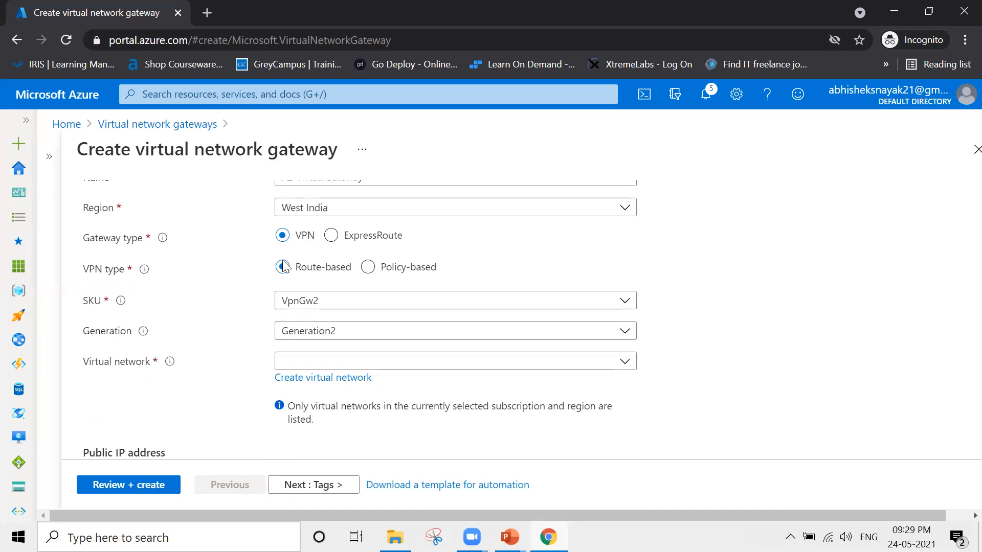
pyautogui.click(368, 267)
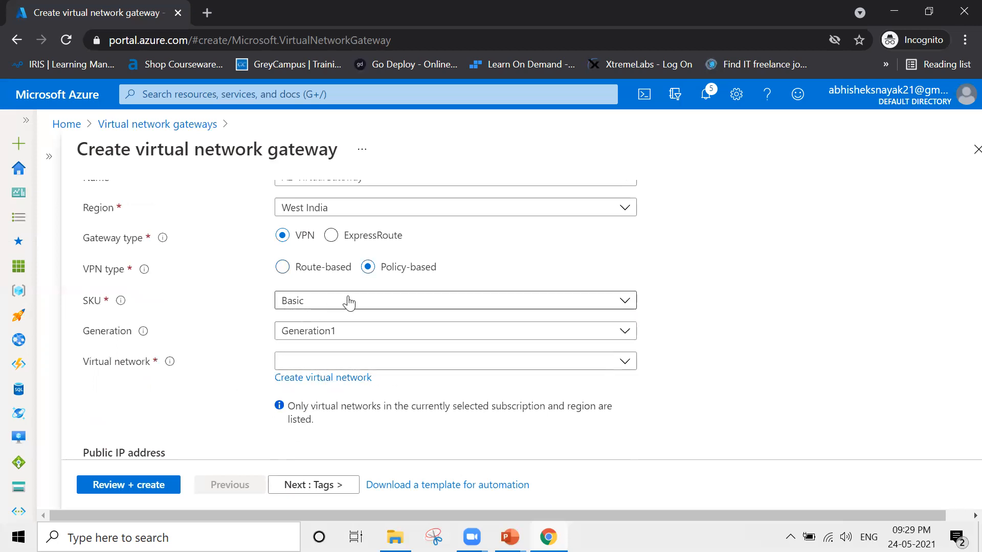
pyautogui.click(280, 272)
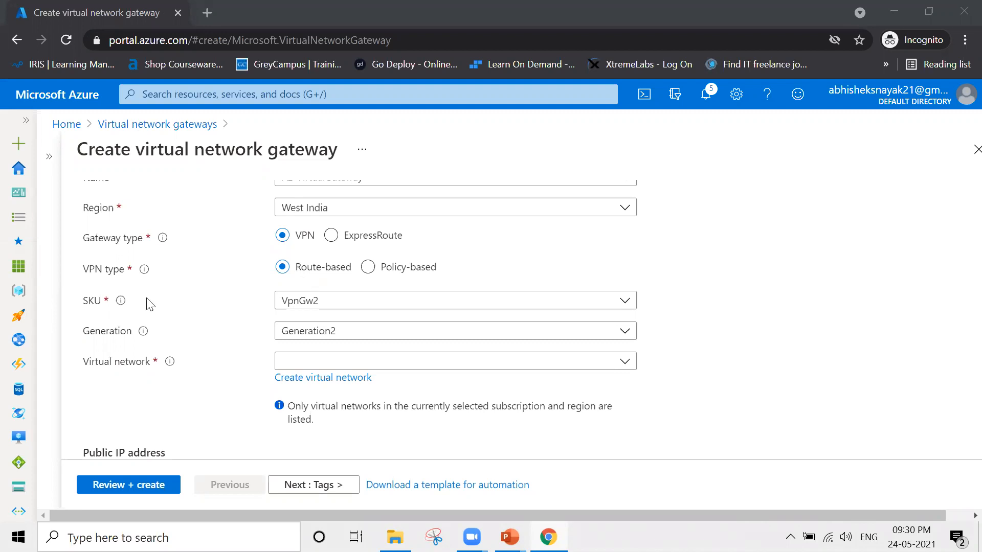
pyautogui.moveTo(121, 303)
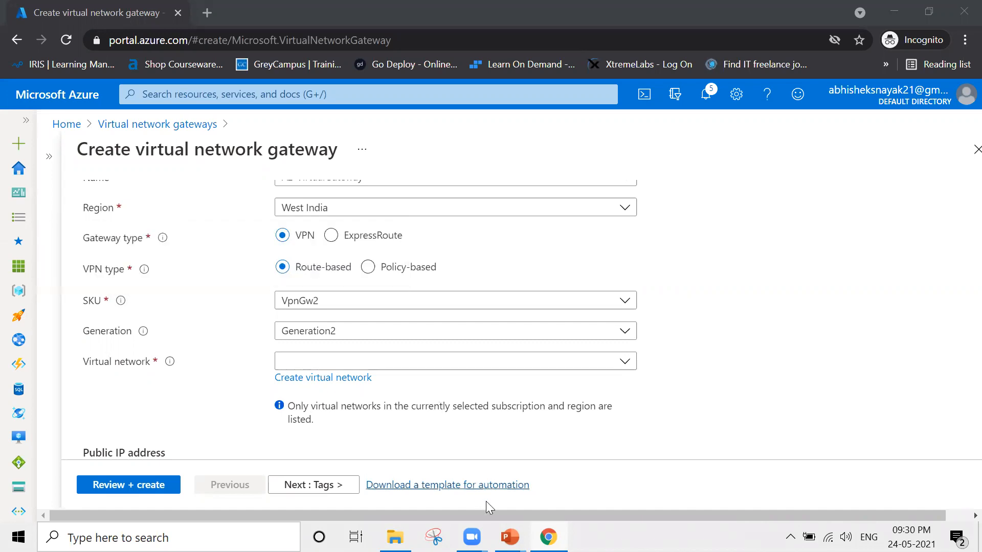
# Switch to the PowerPoint presentation and go to the Gateway SKU and Generation slide.
pyautogui.moveTo(509, 537)
pyautogui.click(427, 463)
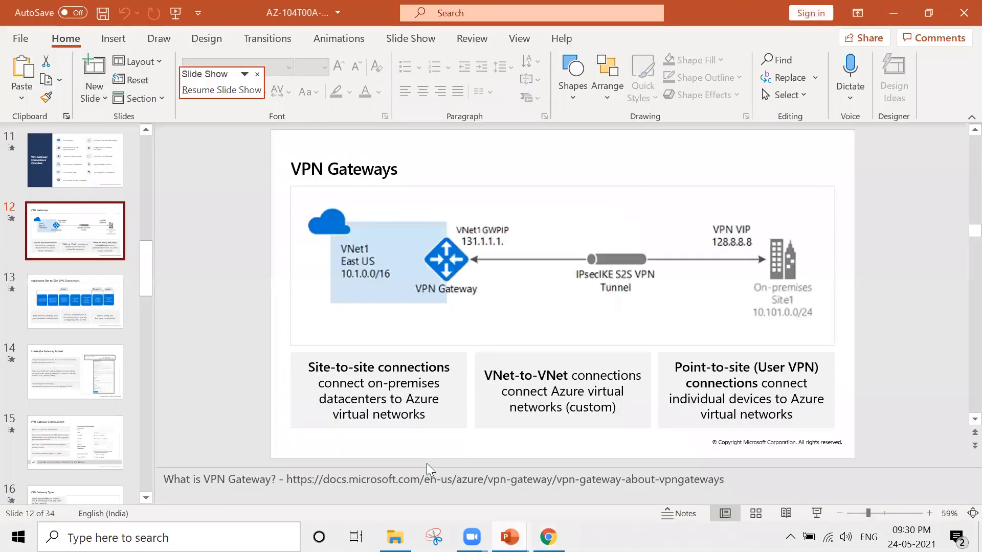
pyautogui.scroll(-1, 427, 463)
pyautogui.scroll(-3, 427, 464)
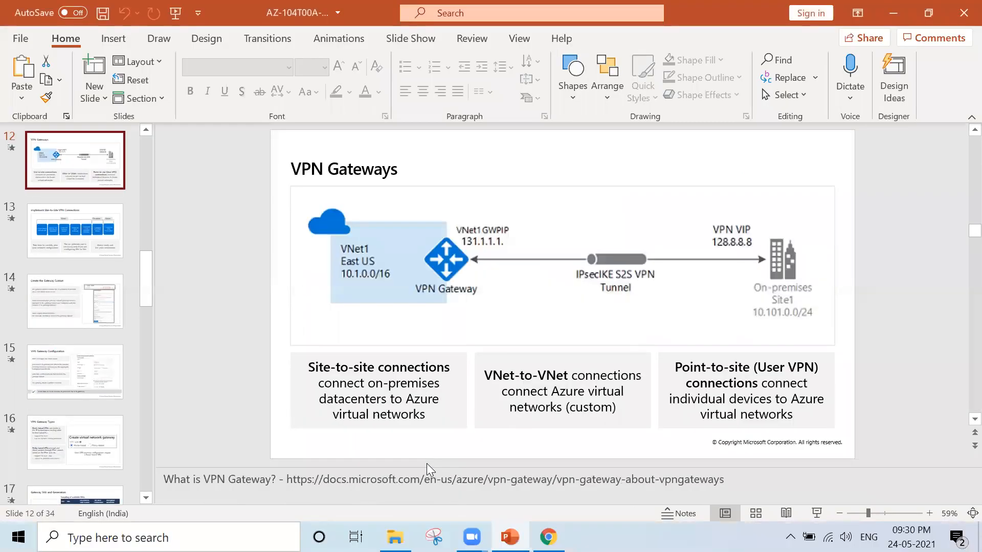
pyautogui.scroll(-3, 430, 470)
pyautogui.scroll(-3, 426, 463)
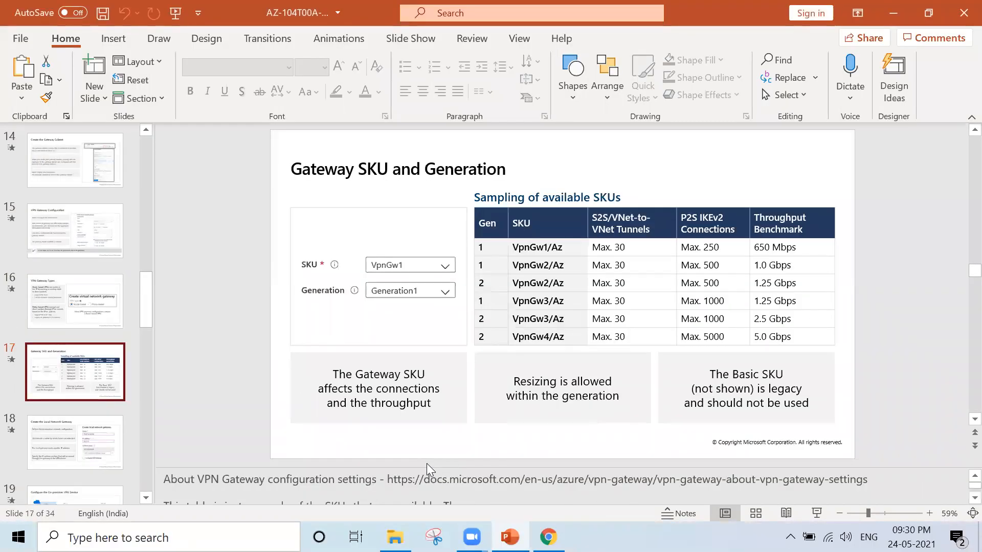
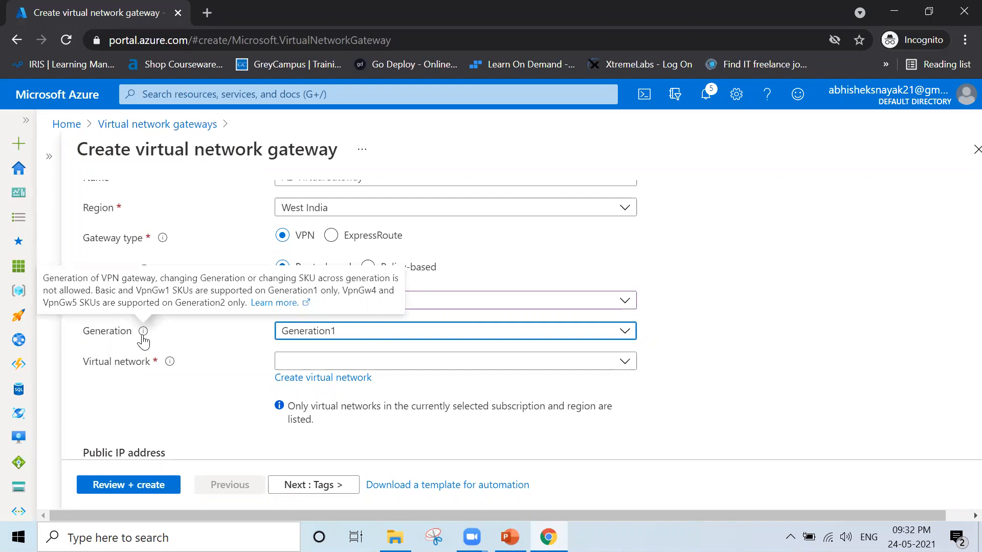
# Check which virtual networks the gateway form offers for the West India region, and look over its public IP address settings.
pyautogui.click(142, 382)
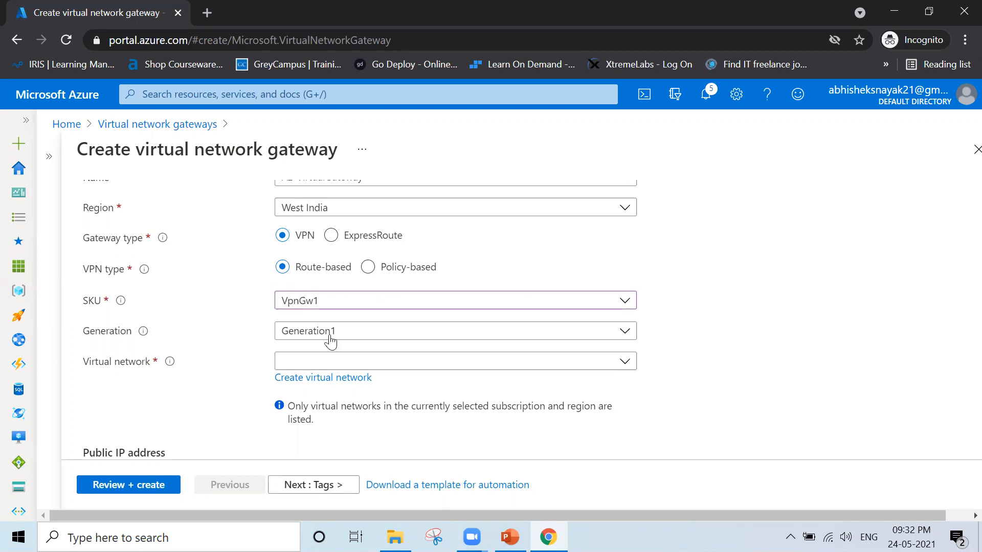
pyautogui.click(516, 363)
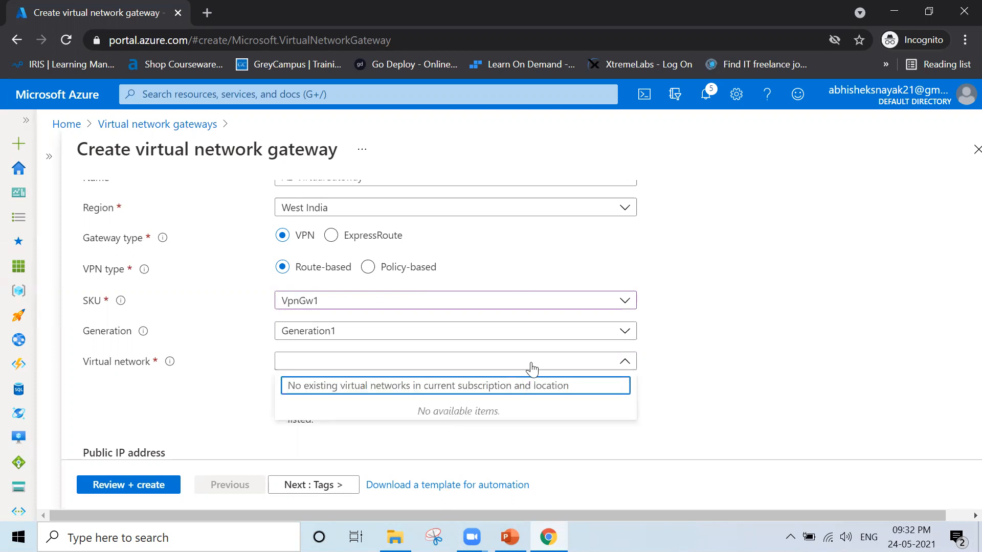
pyautogui.click(710, 399)
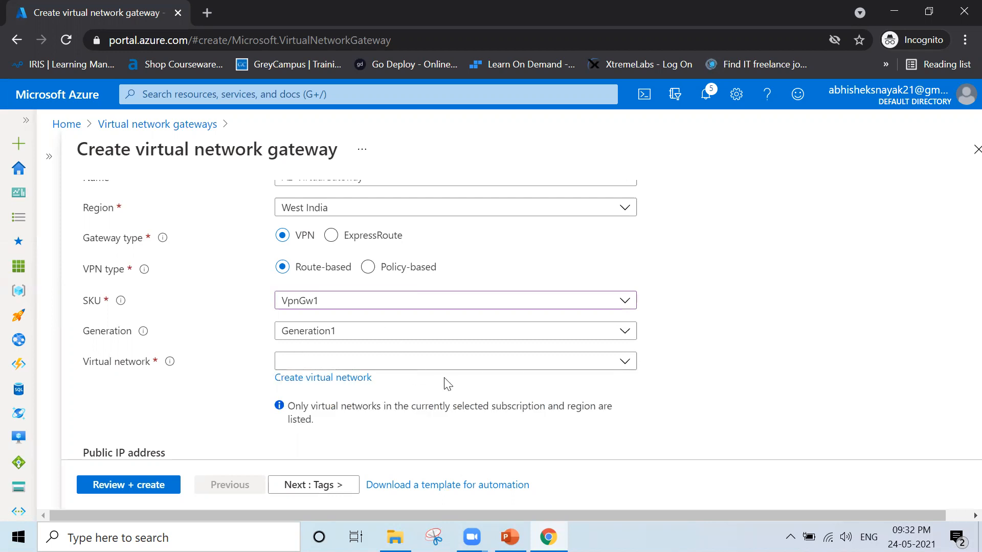
pyautogui.scroll(-4, 749, 384)
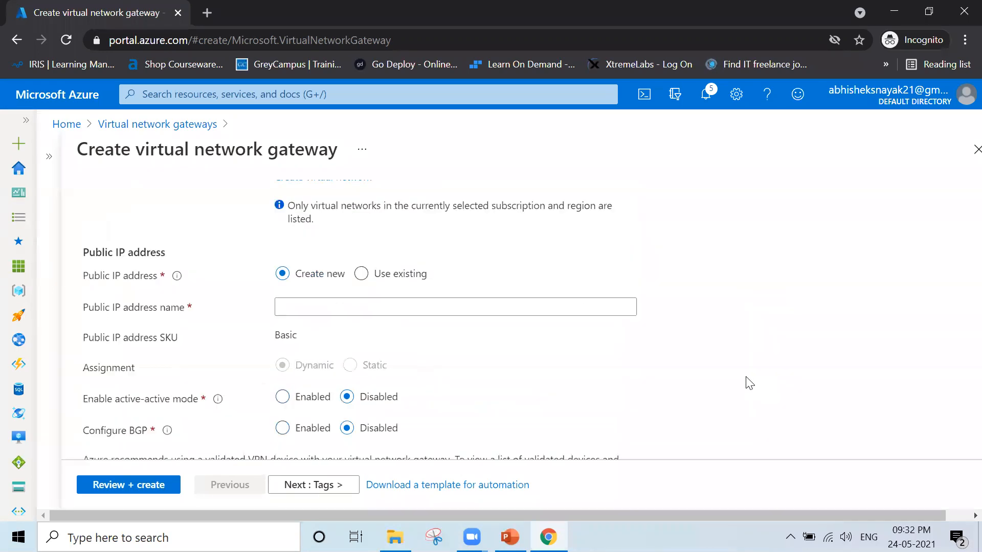
pyautogui.scroll(2, 749, 383)
pyautogui.scroll(3, 748, 382)
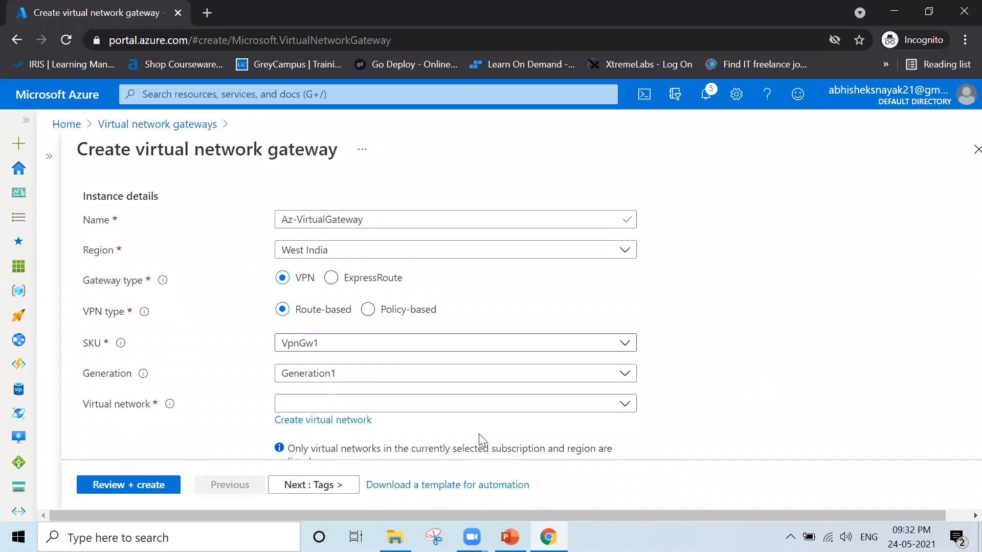
pyautogui.scroll(-2, 479, 434)
pyautogui.moveTo(379, 357); pyautogui.dragTo(317, 371)
pyautogui.click(324, 351)
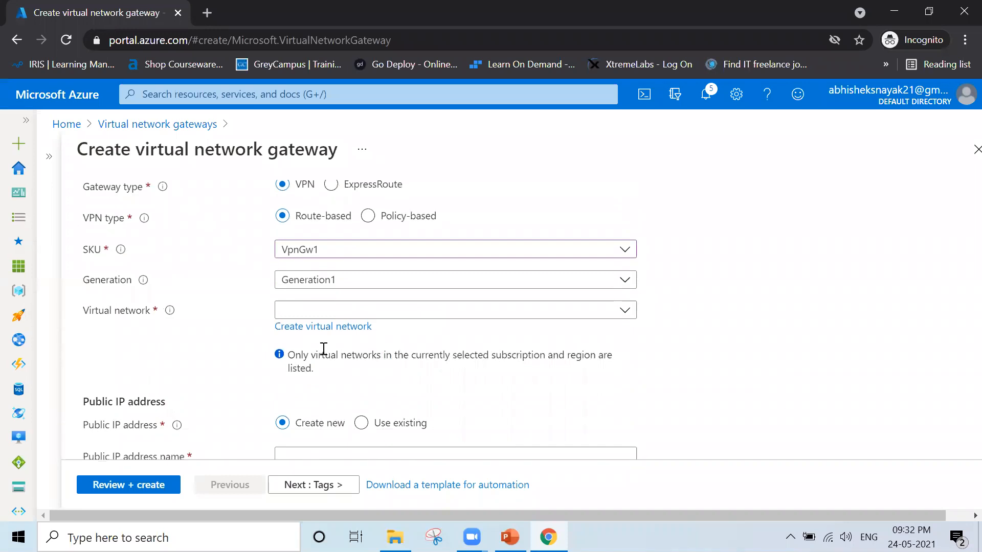
pyautogui.scroll(5, 323, 350)
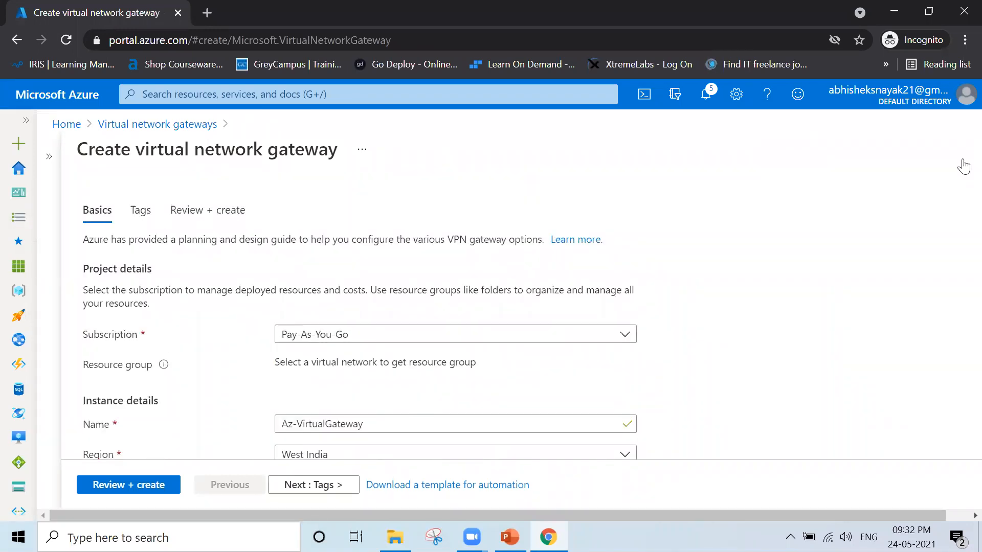
# Close the gateway creation form, discarding its unsaved edits, and dismiss the feedback form without filling it in.
pyautogui.click(963, 163)
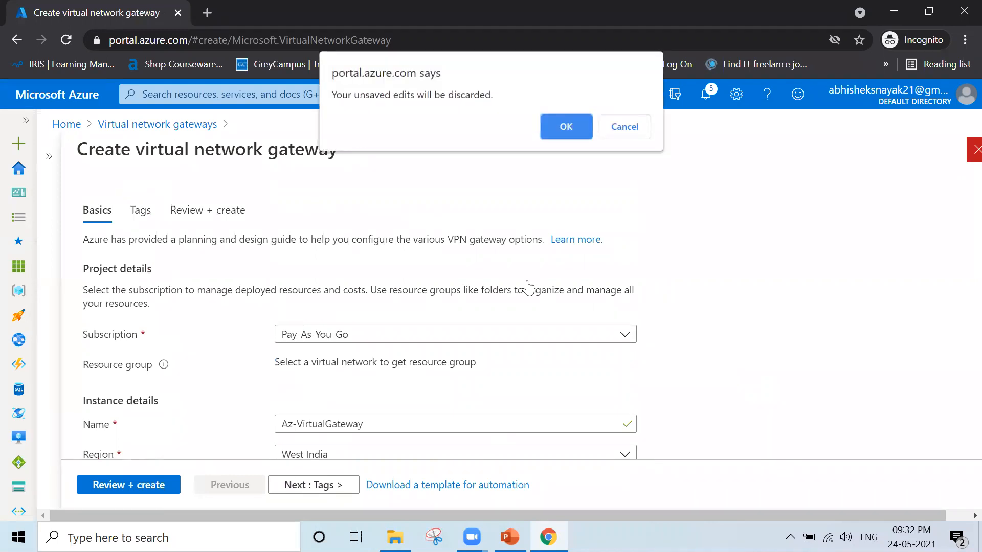
pyautogui.click(582, 123)
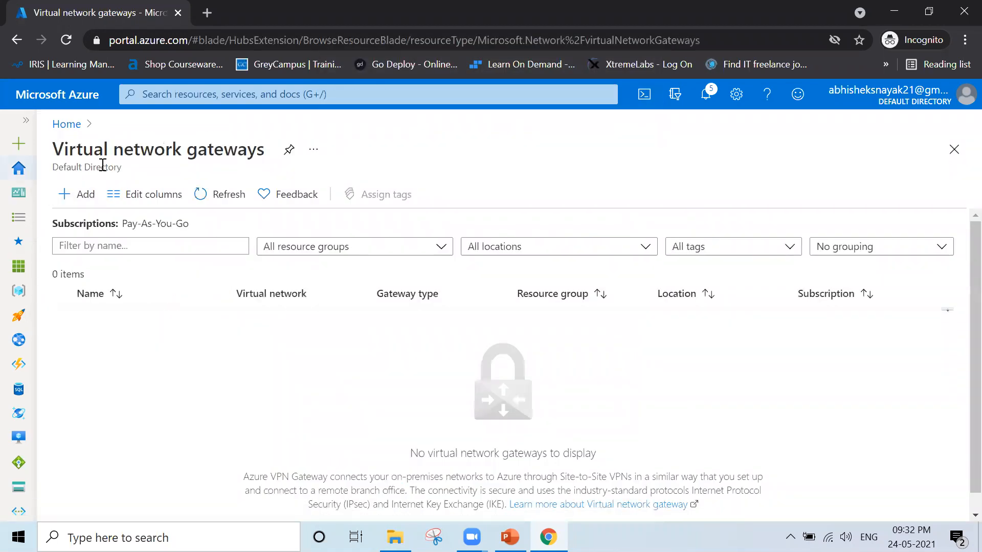
pyautogui.click(265, 197)
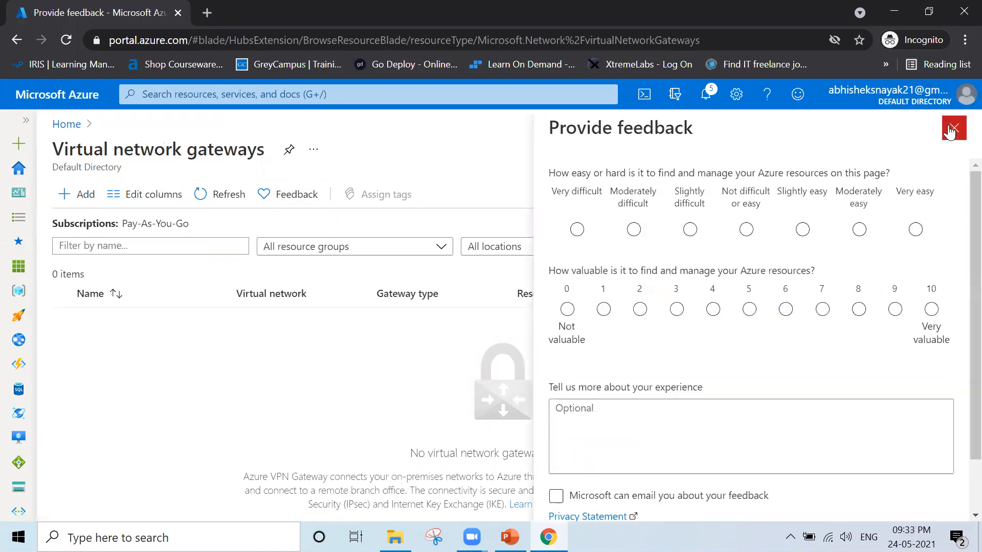
pyautogui.click(950, 132)
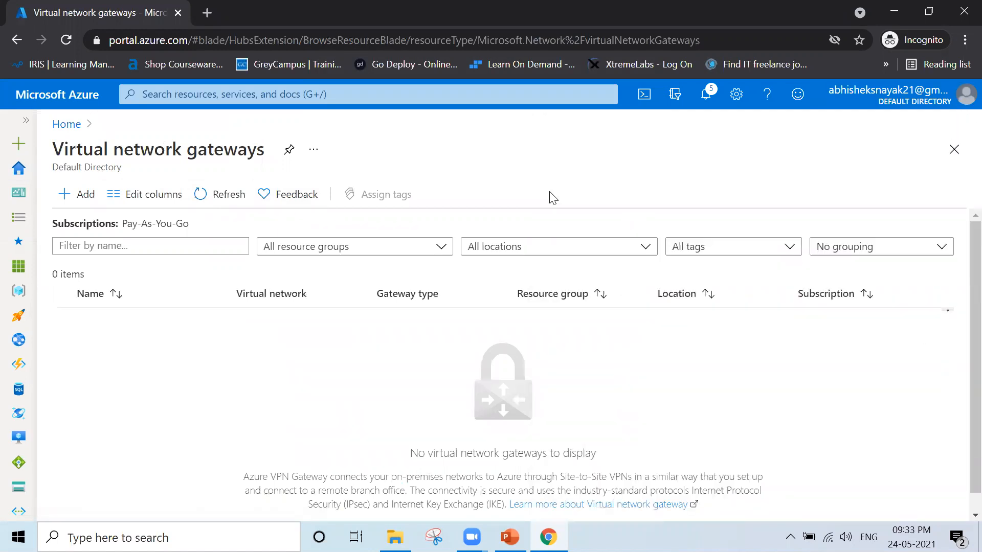
# Go to the list of virtual networks and check the location of Cloud-Network.
pyautogui.click(72, 127)
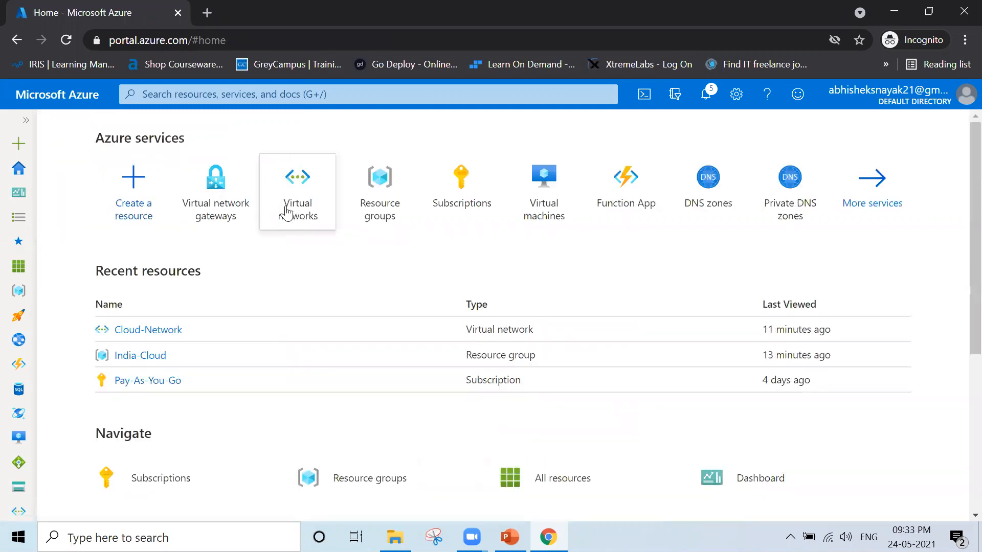
pyautogui.click(315, 227)
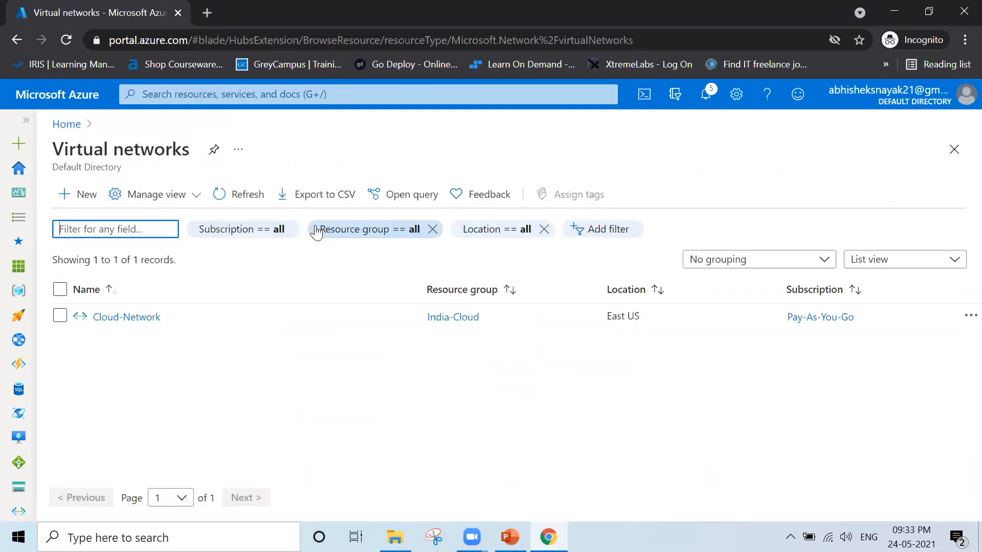
pyautogui.click(644, 315)
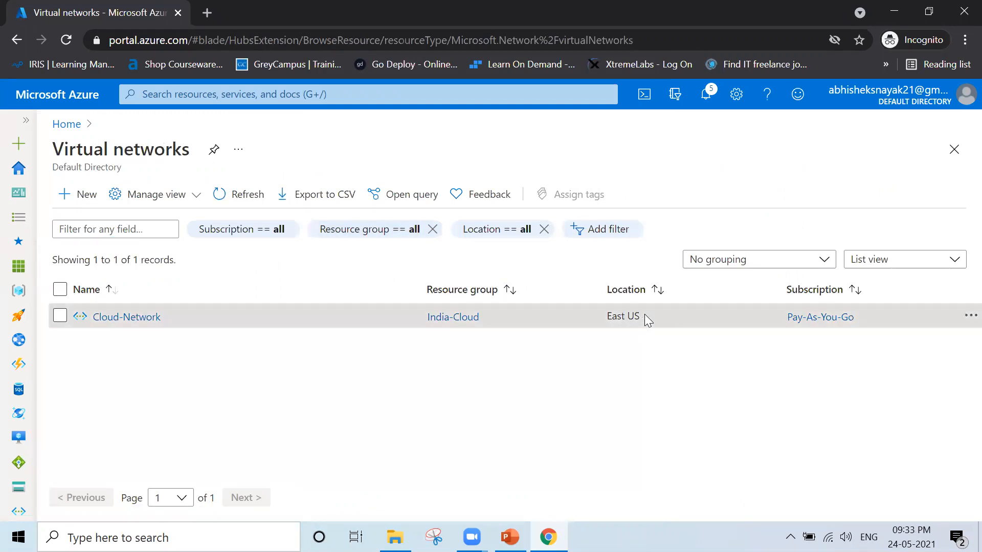
pyautogui.click(599, 318)
# Look at the resource groups and their locations, briefly open India-Cloud, and return to the portal's home page.
pyautogui.click(74, 129)
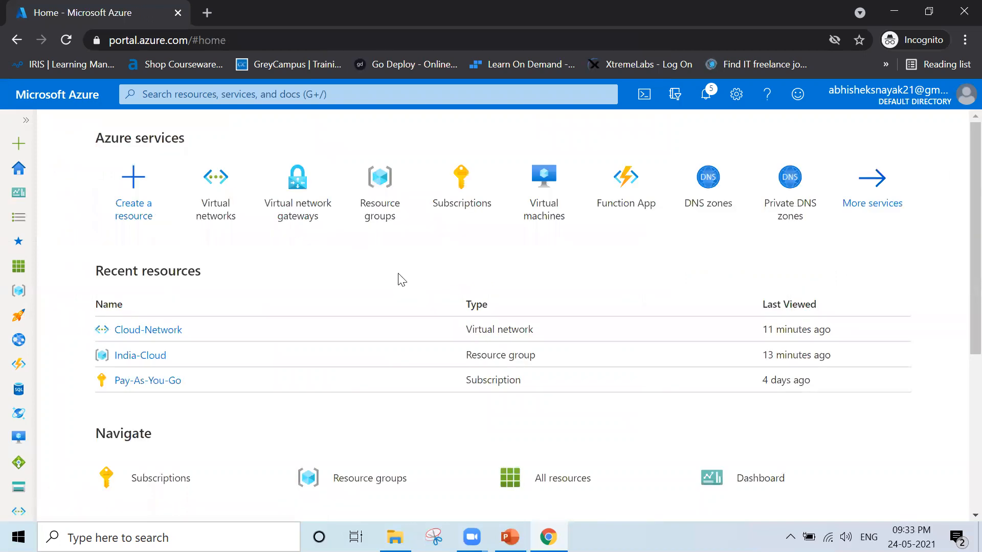
pyautogui.click(391, 218)
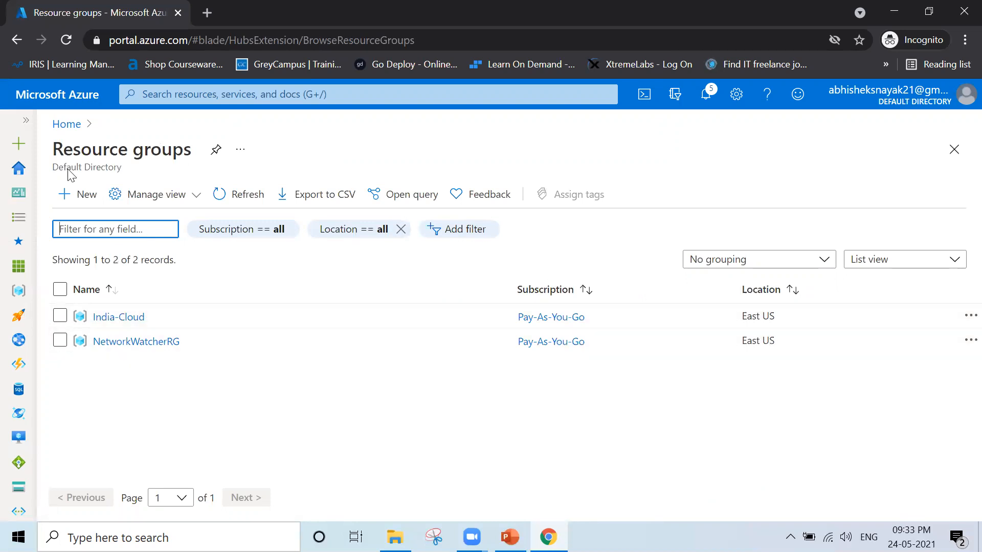
pyautogui.click(132, 318)
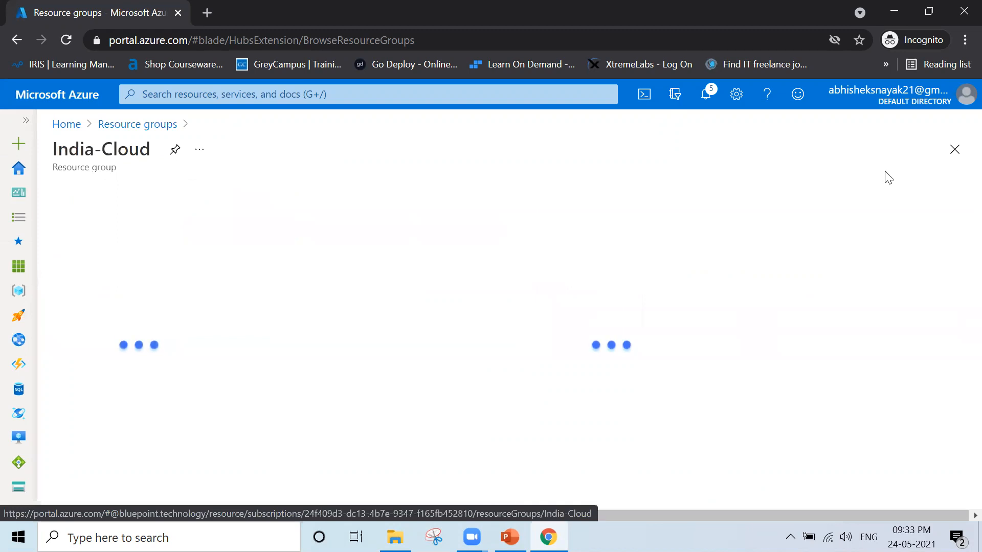
pyautogui.click(947, 162)
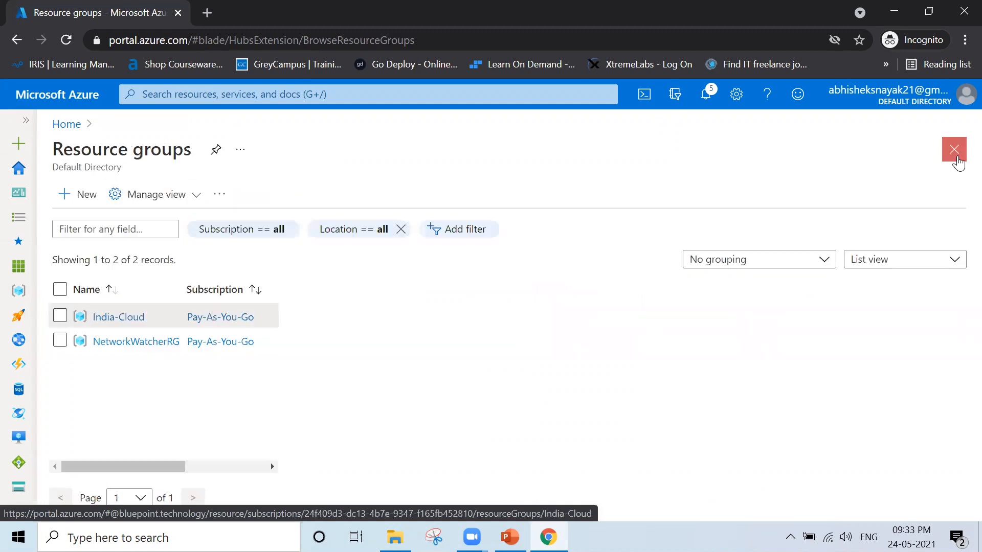
pyautogui.click(68, 125)
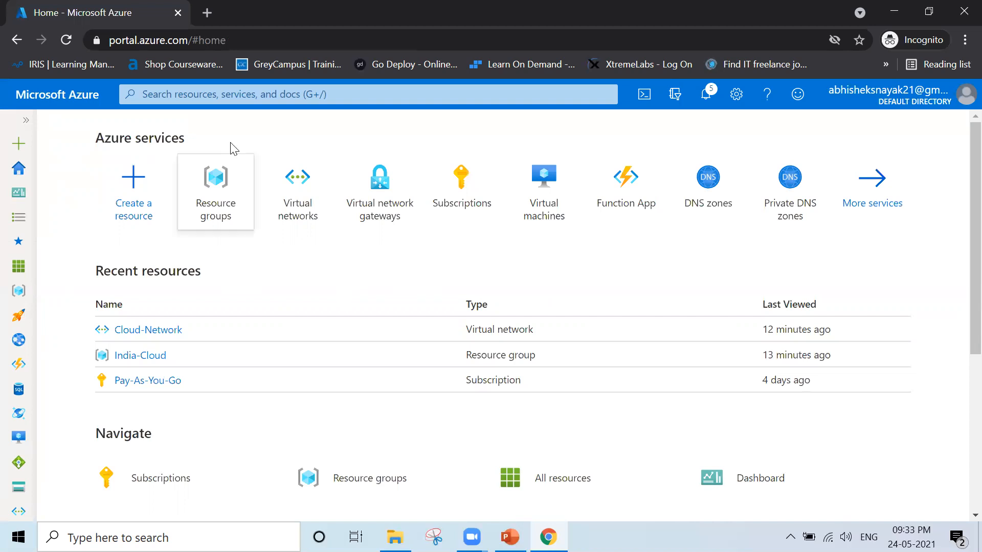
# Start creating a new virtual network gateway and name it Az-VirtualGateway.
pyautogui.moveTo(290, 196)
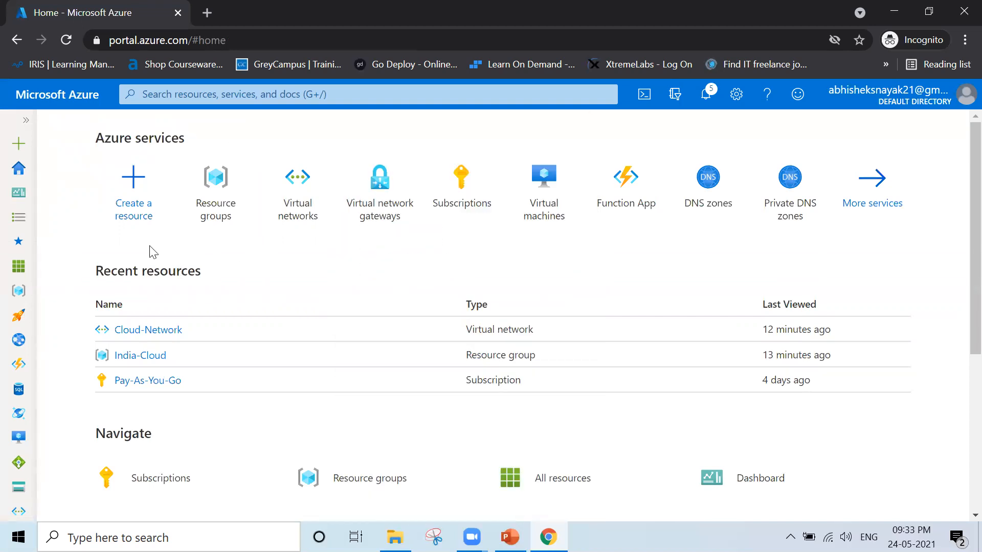
pyautogui.click(363, 219)
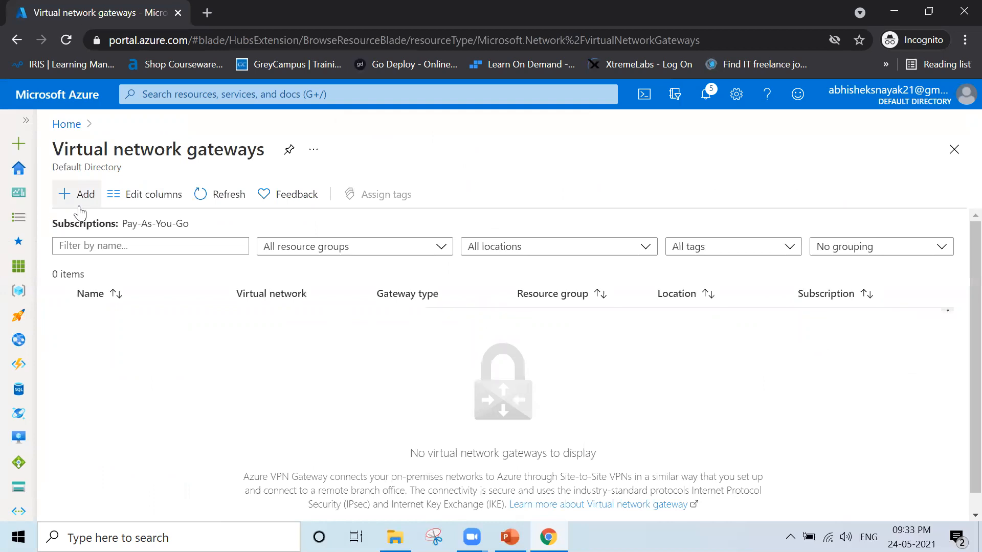
pyautogui.click(79, 210)
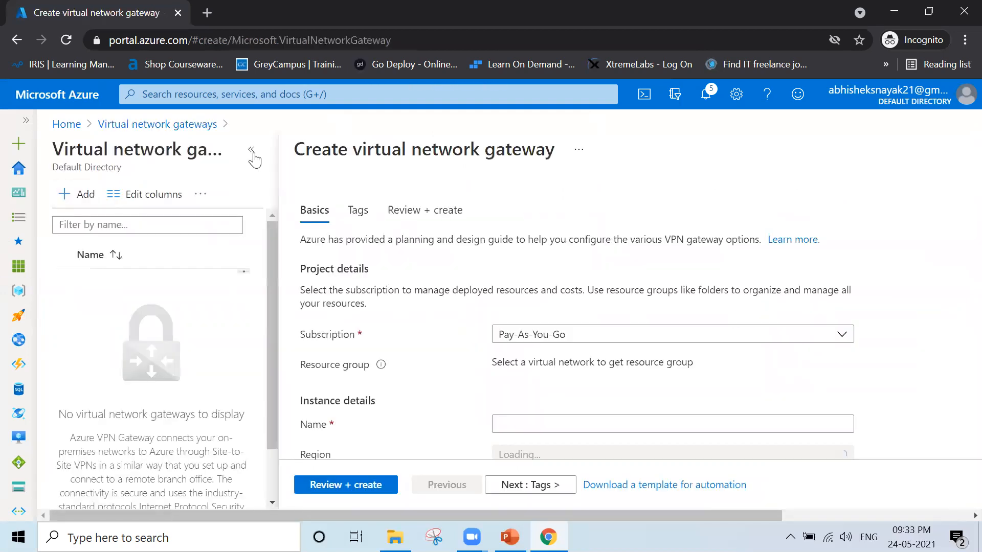
pyautogui.click(251, 149)
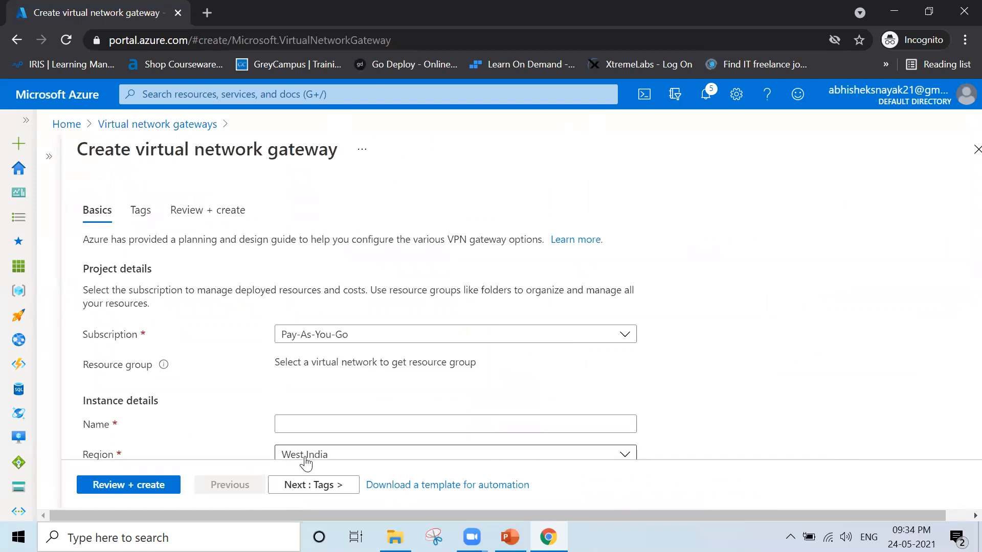
pyautogui.scroll(-2, 305, 462)
pyautogui.click(391, 340)
pyautogui.write('Az-Vir')
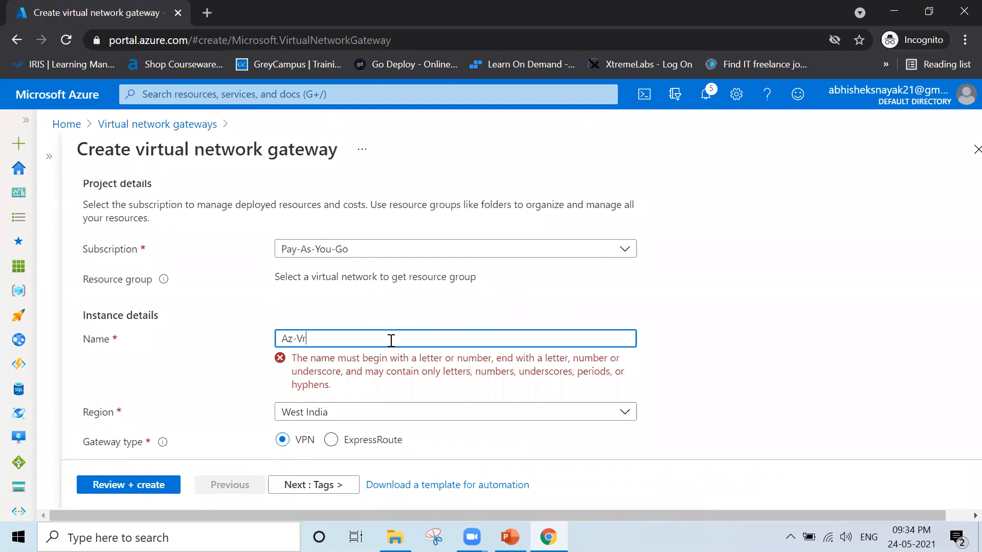
pyautogui.write('tualGateway')
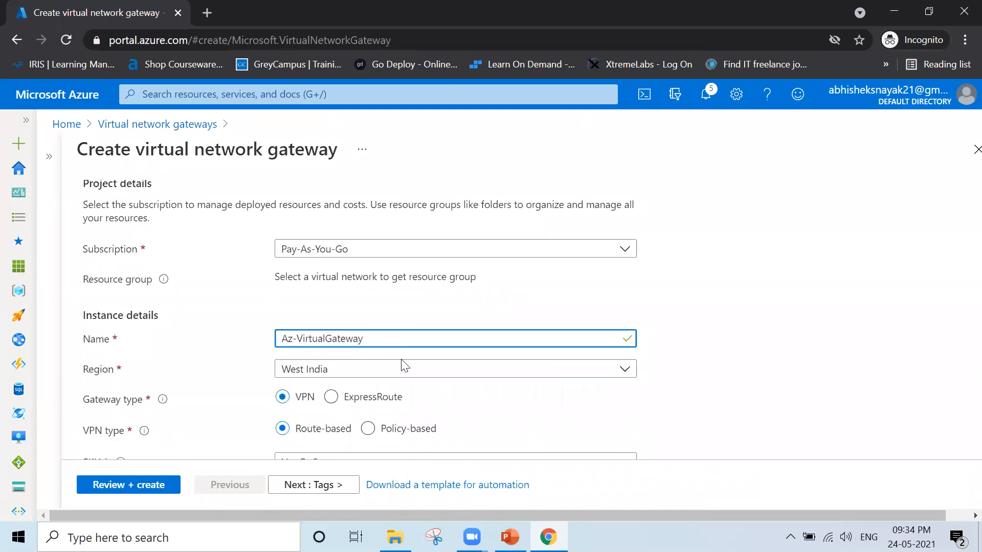
# Set the gateway's region to East US and its SKU to VpnGw1.
pyautogui.click(443, 371)
pyautogui.write('East')
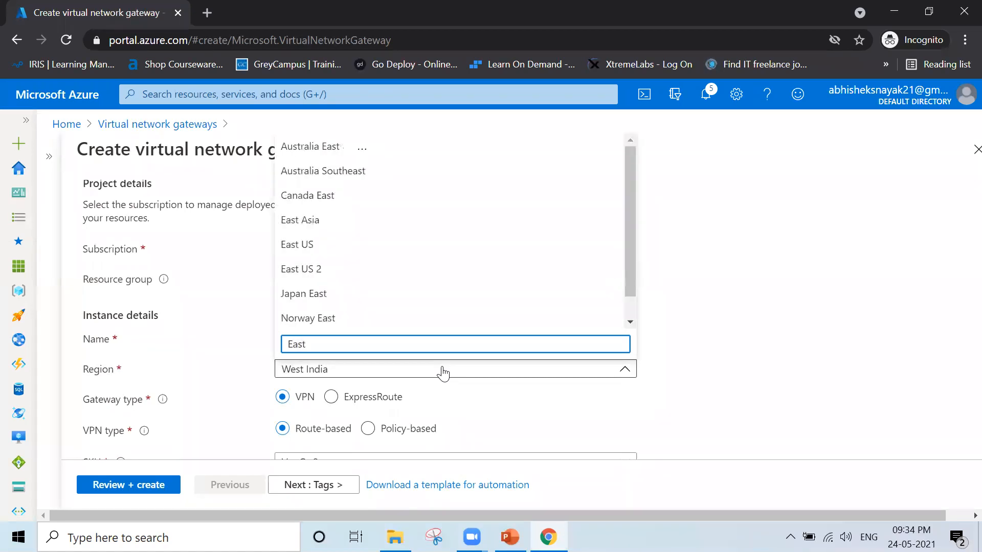
pyautogui.click(327, 251)
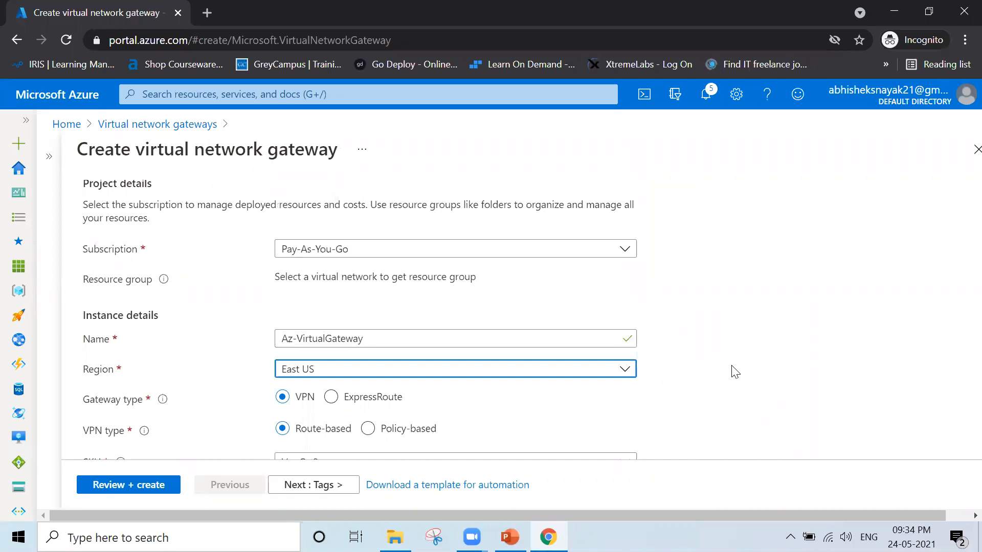
pyautogui.scroll(-5, 734, 371)
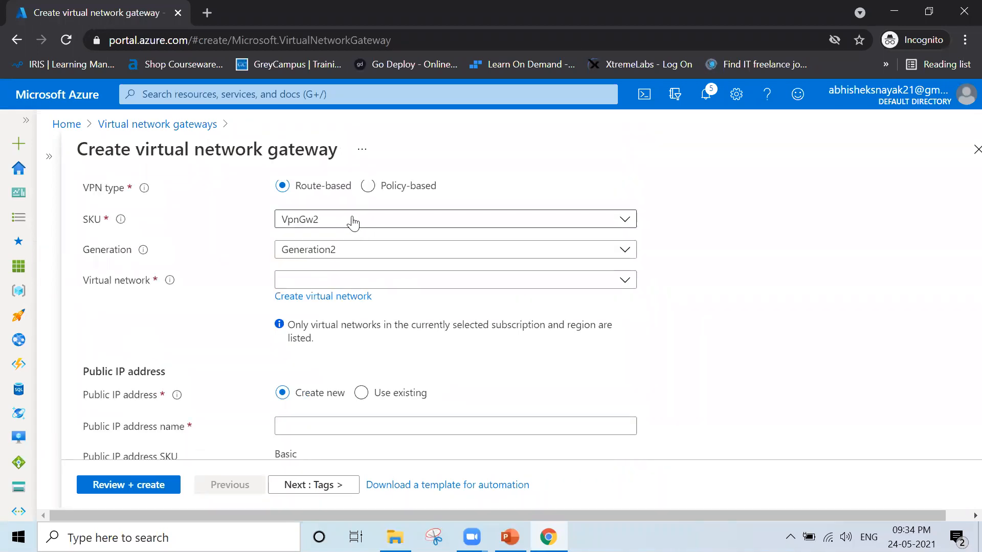
pyautogui.click(353, 221)
pyautogui.click(314, 267)
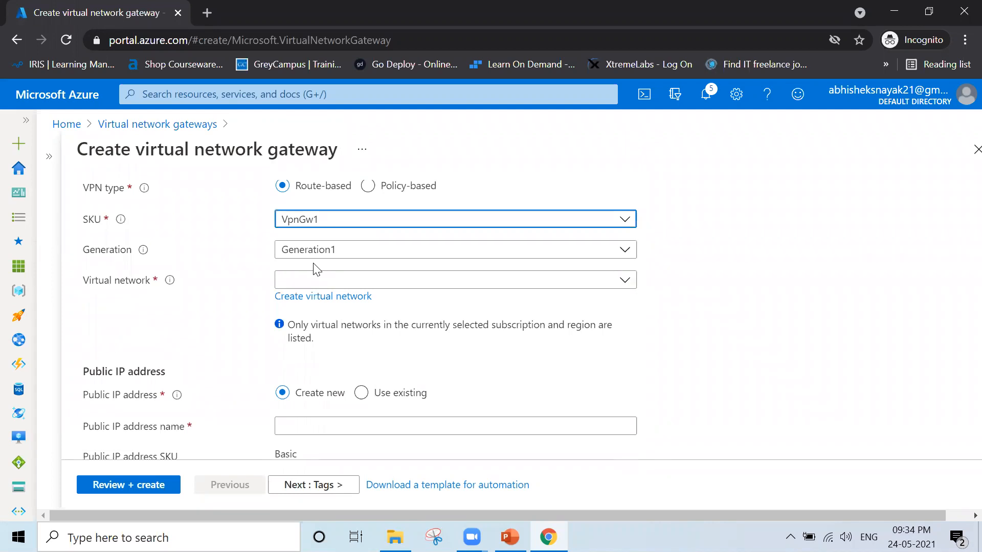
# Choose Cloud-Network as the gateway's virtual network.
pyautogui.click(427, 281)
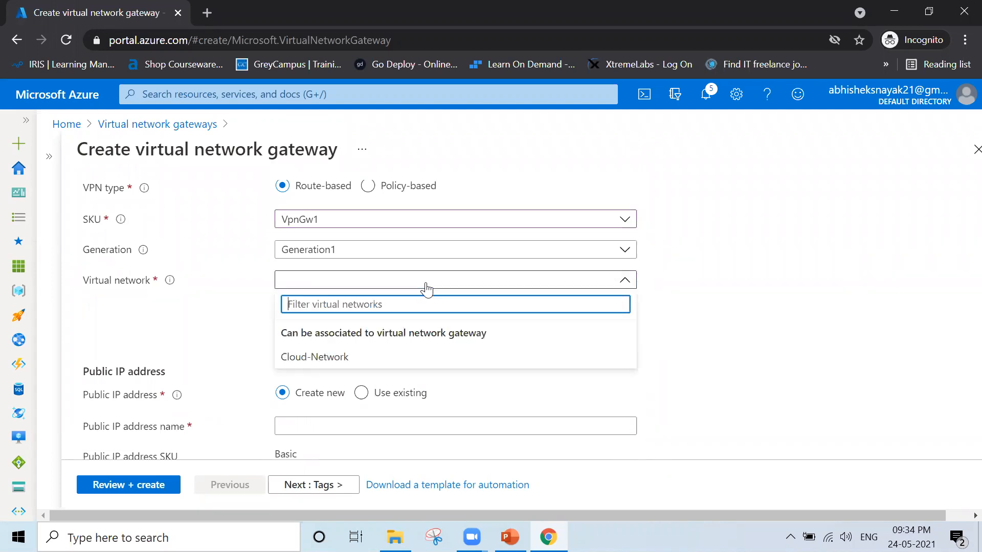
pyautogui.click(417, 358)
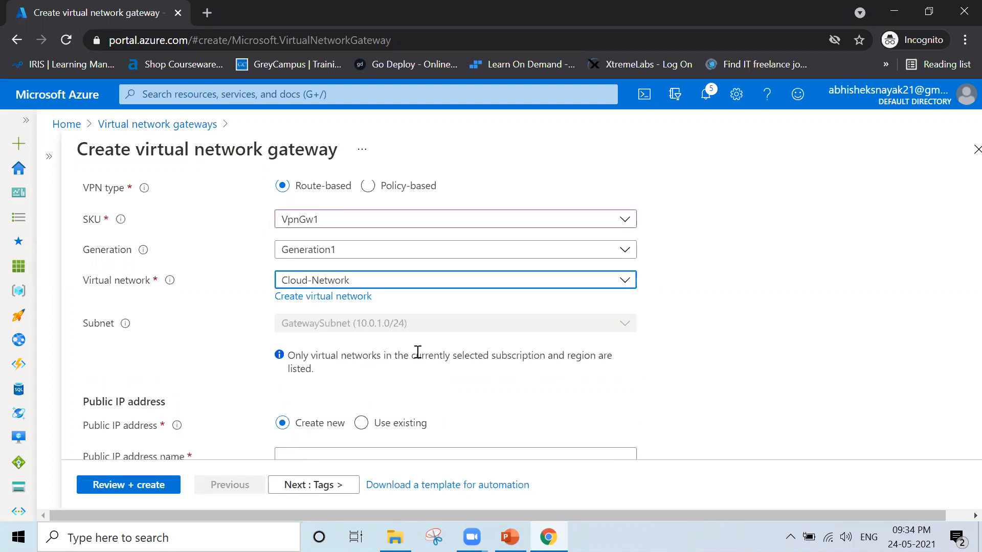
pyautogui.click(744, 312)
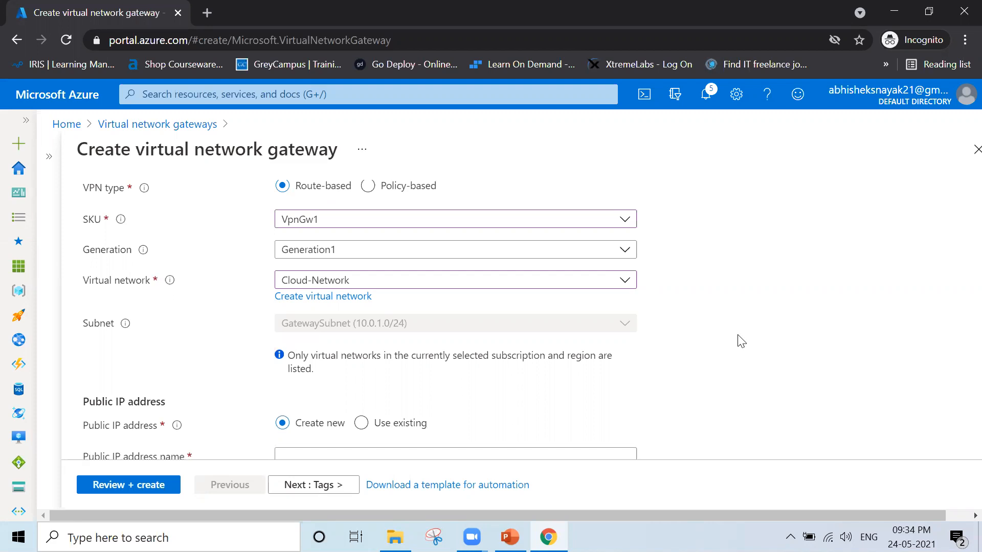
# Look over the gateway's public IP address, active-active and BGP settings, and switch to the PowerPoint presentation.
pyautogui.scroll(-4, 740, 341)
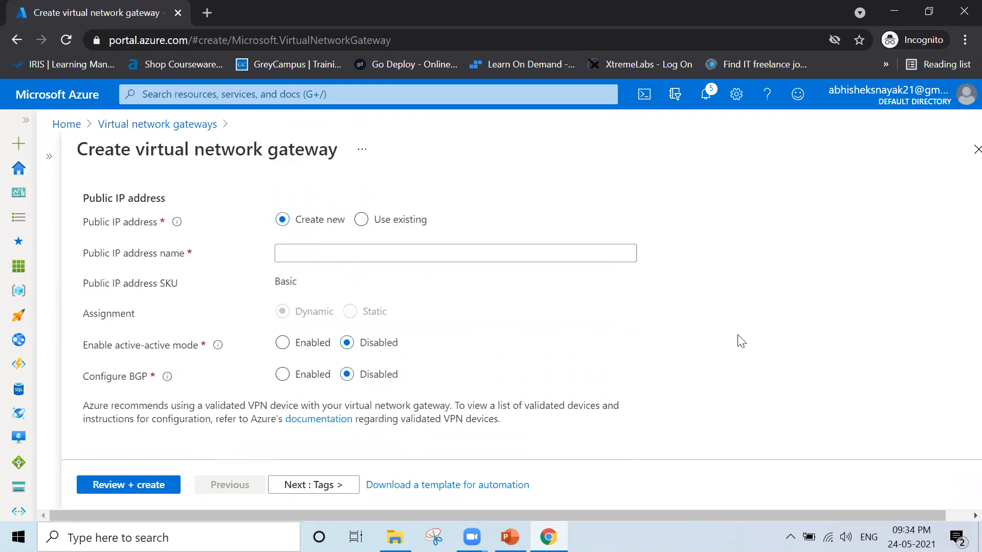
pyautogui.scroll(1, 741, 341)
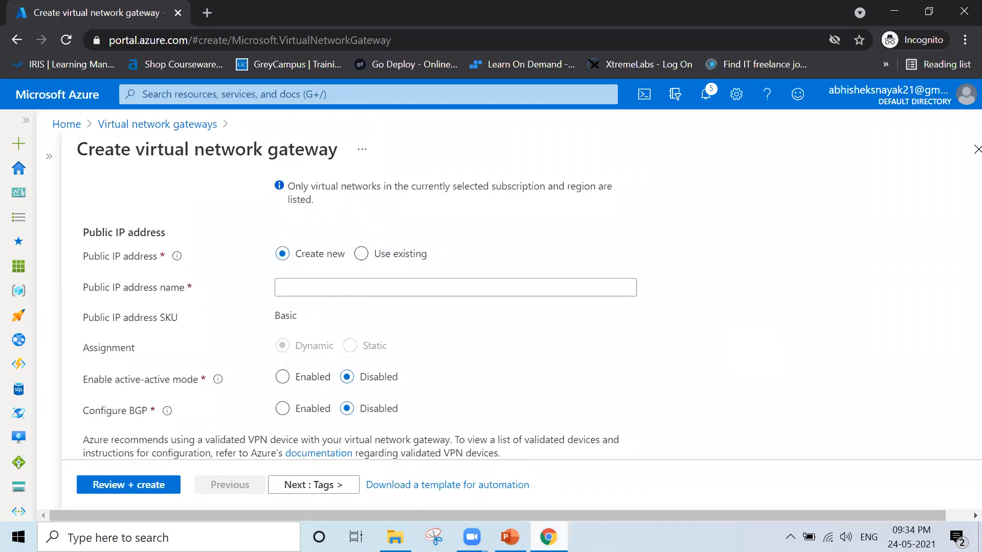
pyautogui.hotkey('alt', 'Tab')
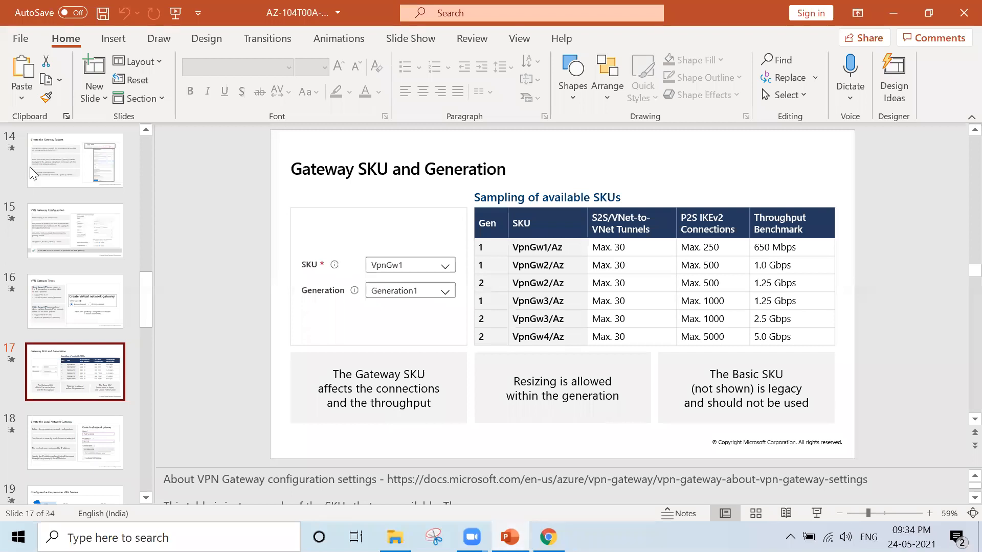
# Go to the VPN Gateways slide in the presentation and start the slide show from it.
pyautogui.click(66, 171)
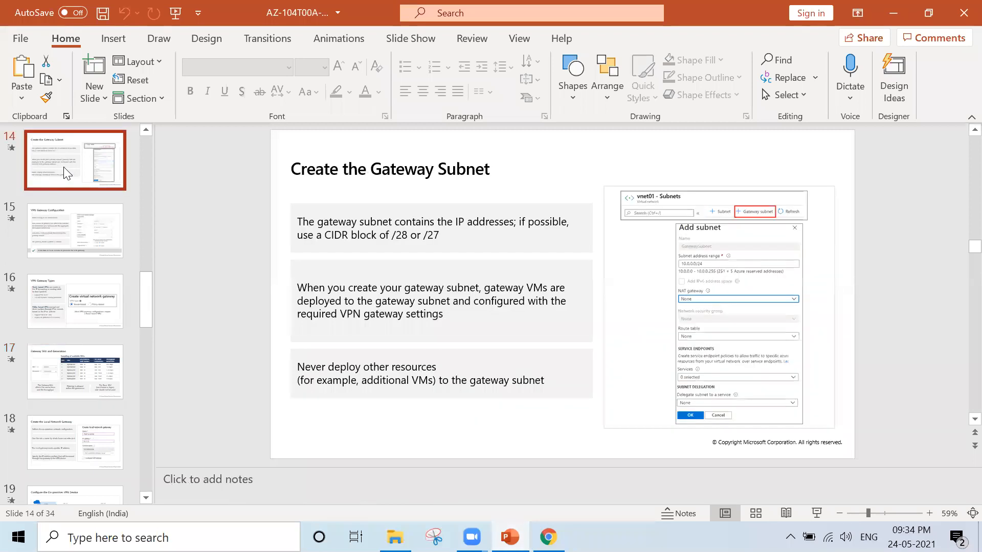
pyautogui.press('Up')
pyautogui.press('Up')
pyautogui.hotkey('shift', 'F5')
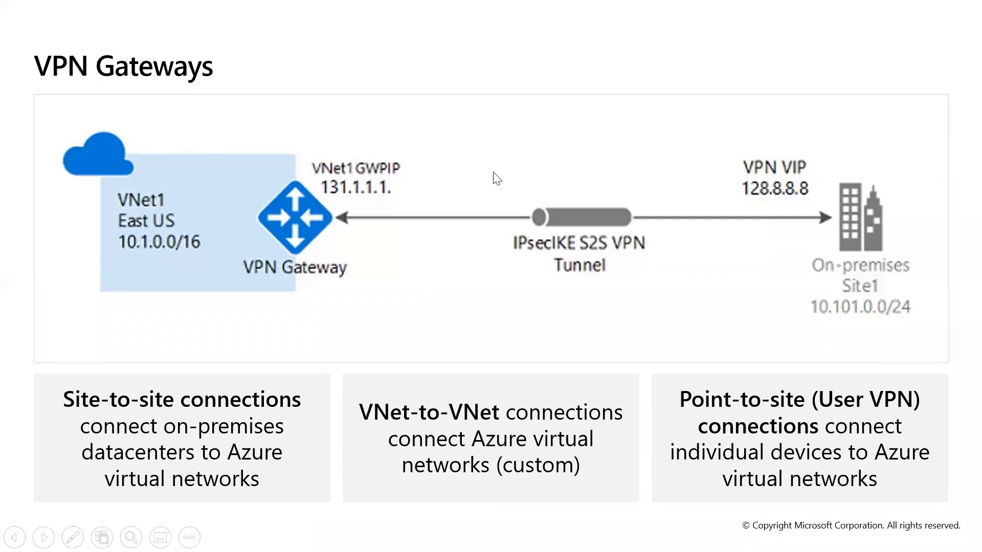
# Switch back to the Azure portal in Chrome and name the gateway's new public IP address AZ-VirtualGWPublicIP.
pyautogui.hotkey('alt', 'Tab')
pyautogui.hotkey('alt', 'Tab')
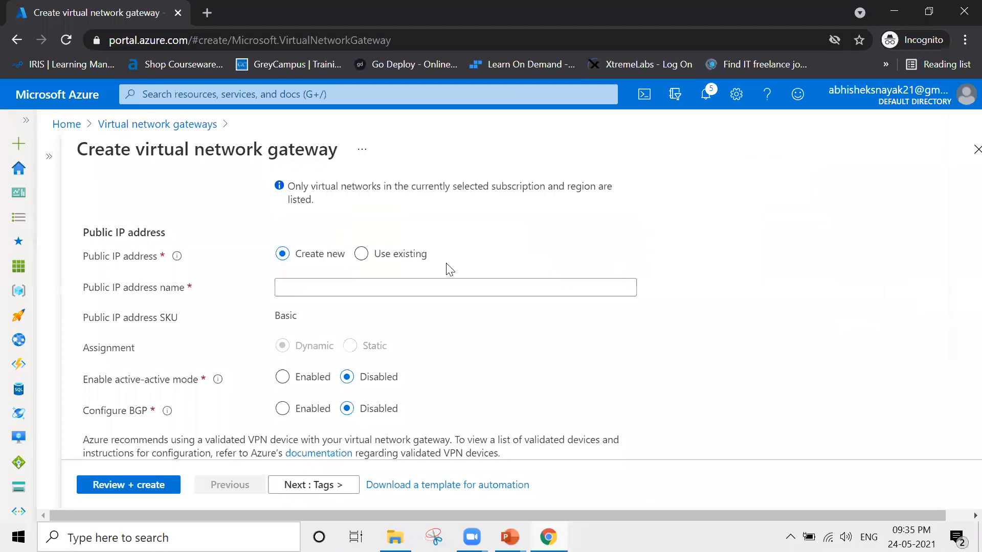
pyautogui.click(279, 288)
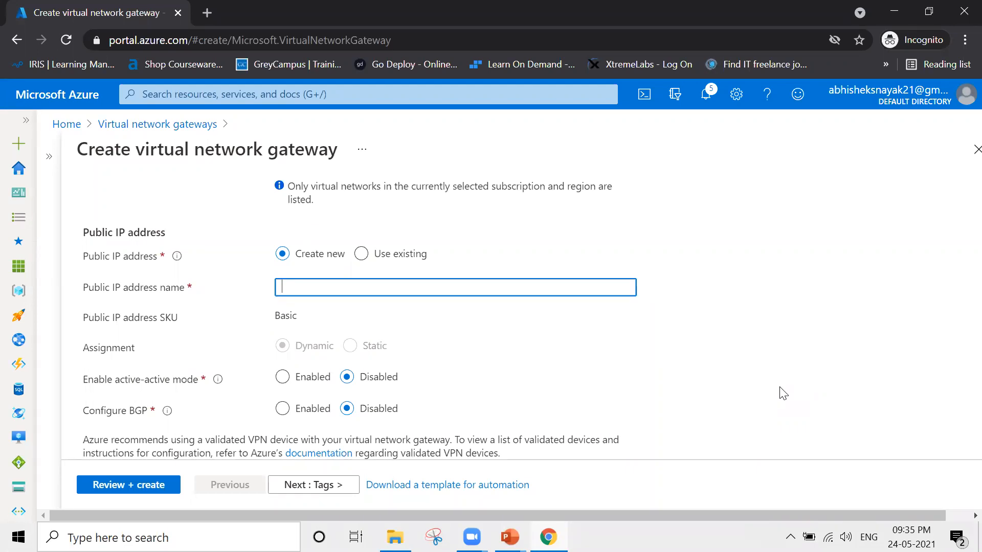
pyautogui.write('AZ-VirtualGWPublicIP')
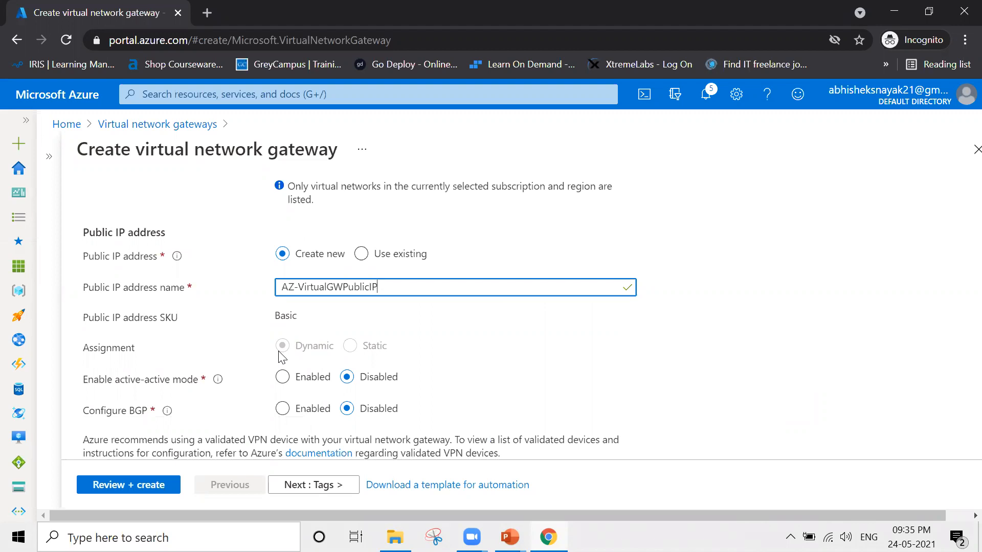
# Check the gateway's instance, active-active and BGP settings, then validate the configuration and deploy Az-VirtualGateway.
pyautogui.scroll(5, 280, 356)
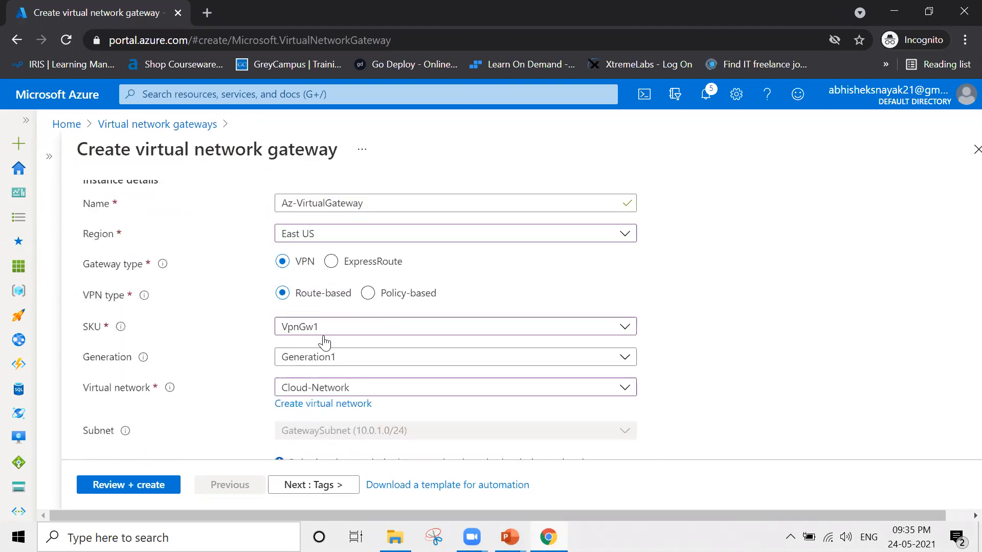
pyautogui.scroll(-5, 384, 399)
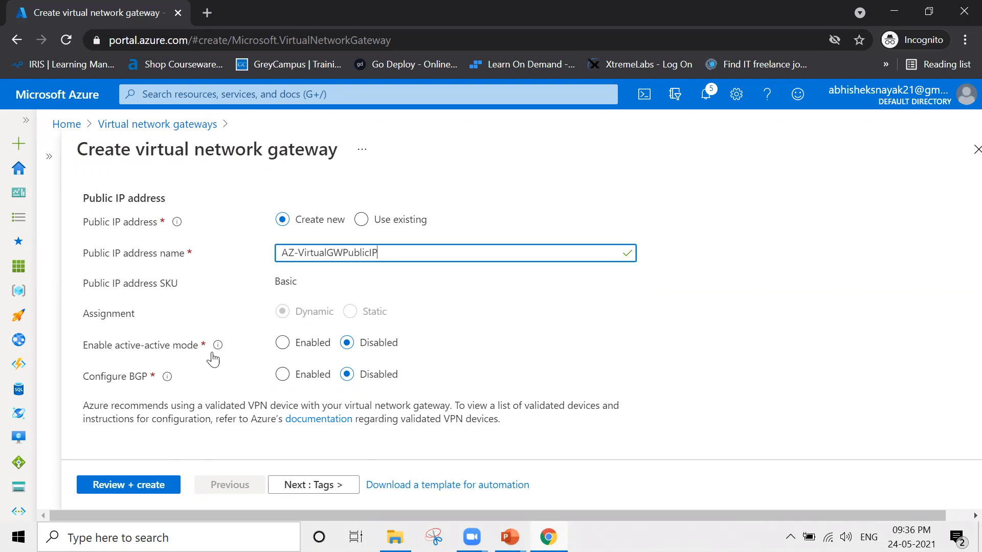
pyautogui.moveTo(217, 352)
pyautogui.scroll(10, 670, 307)
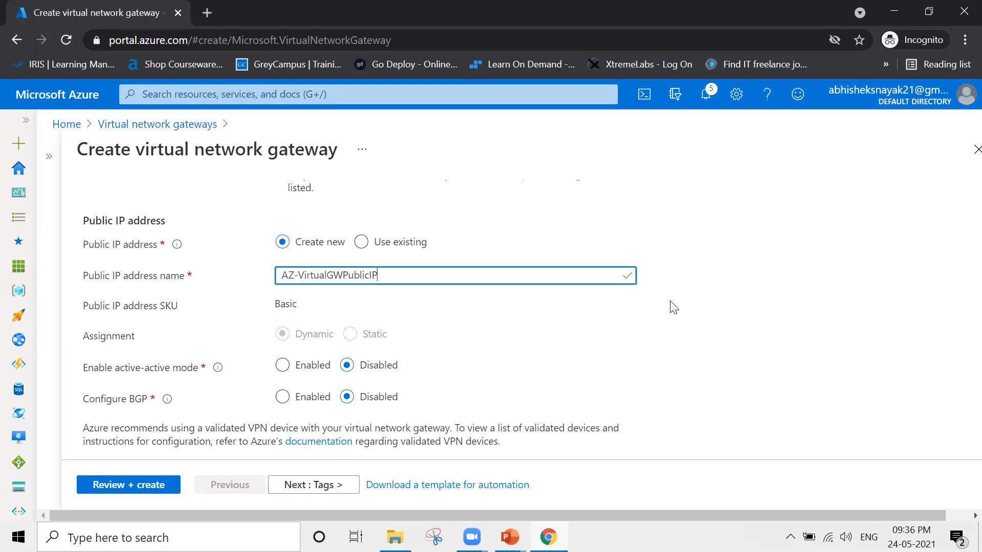
pyautogui.click(134, 486)
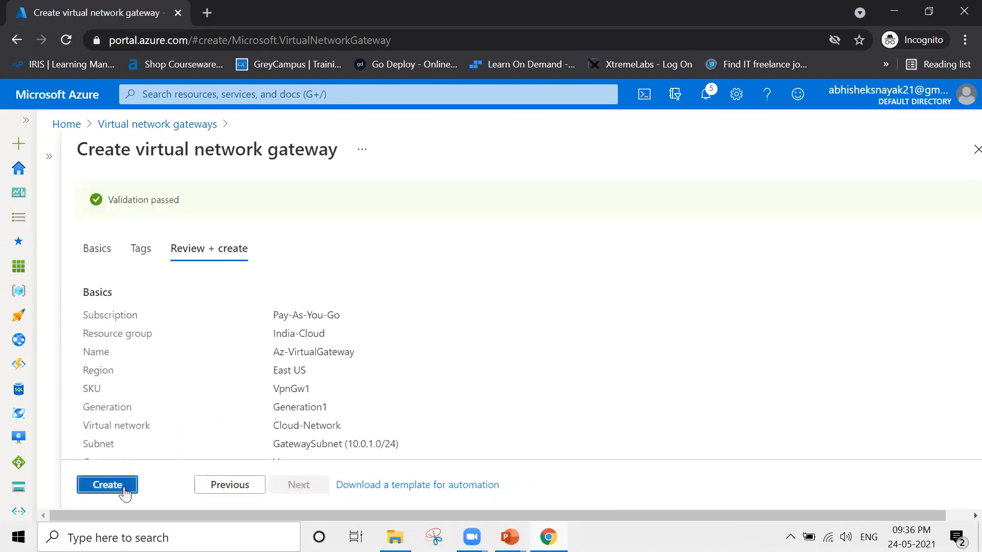
pyautogui.click(119, 484)
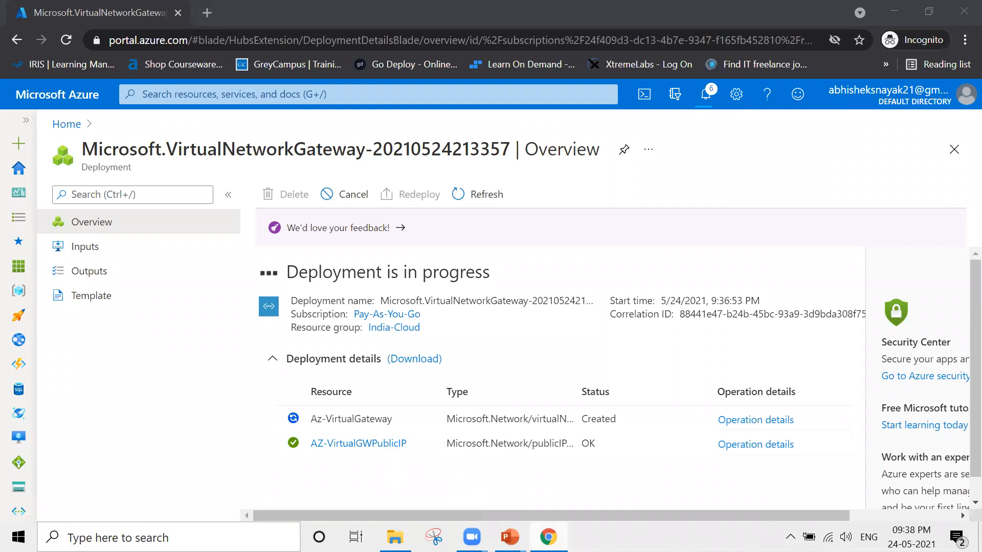
# Return to the PowerPoint slide show and, with the red pen, tick VNet1 and draw a line from its address range to the VPN Gateway.
pyautogui.moveTo(510, 537)
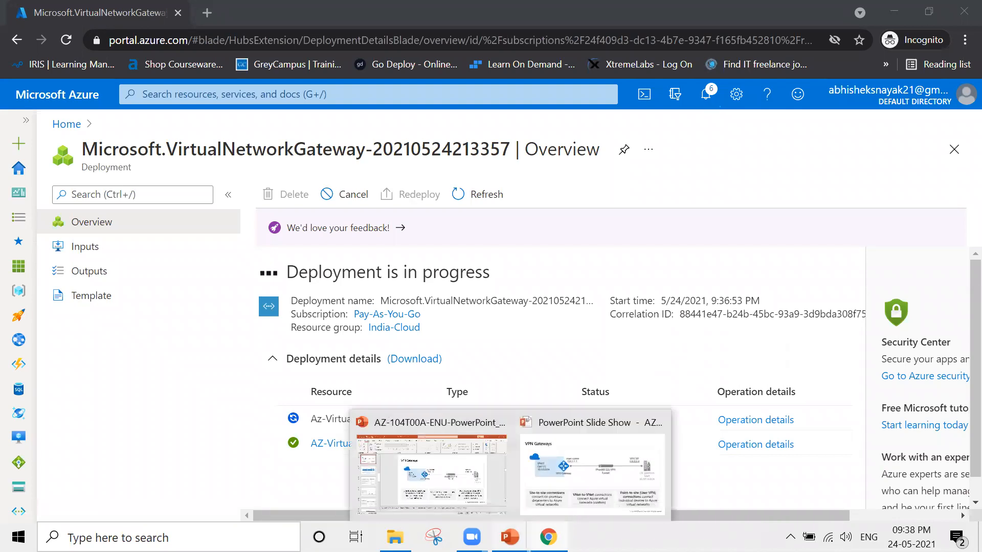
pyautogui.moveTo(548, 537)
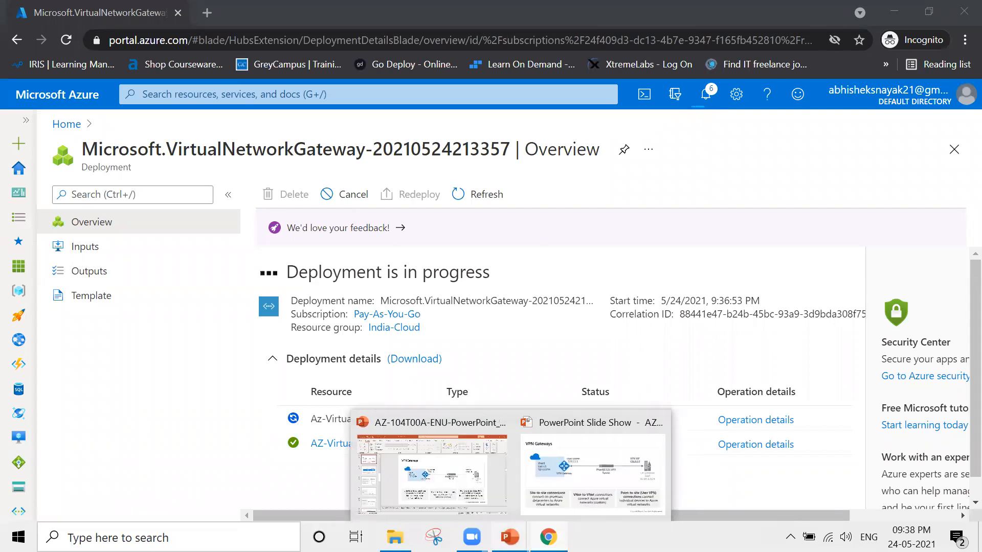
pyautogui.click(568, 483)
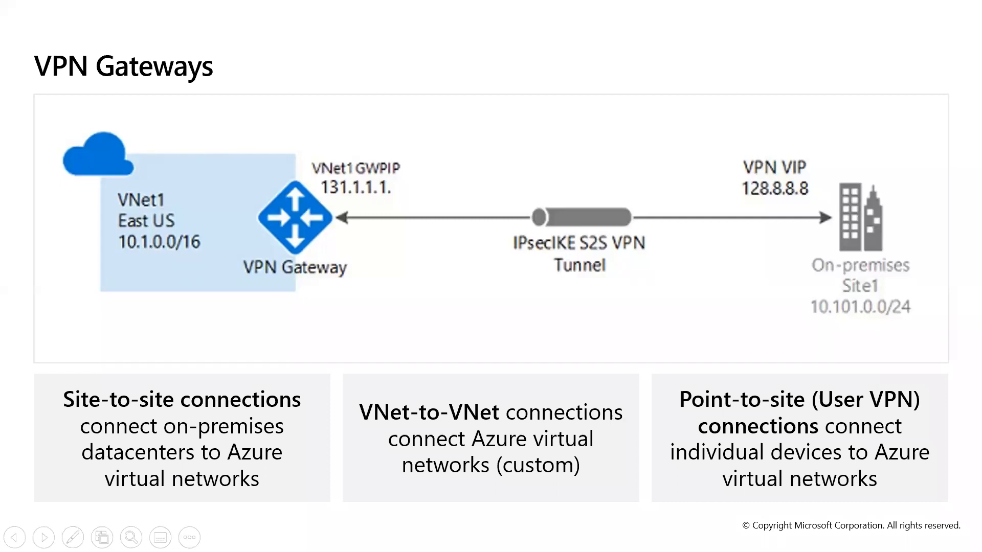
pyautogui.click(73, 537)
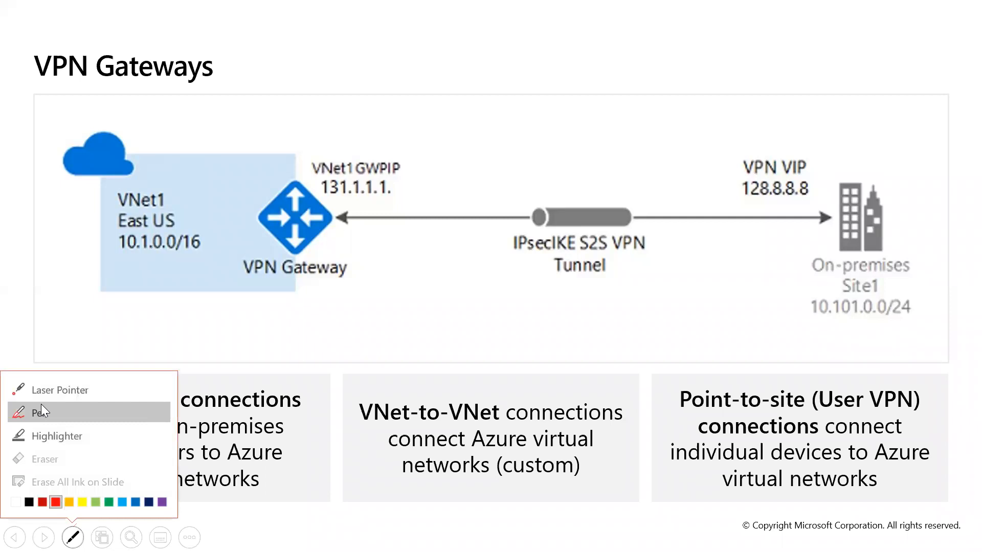
pyautogui.click(68, 413)
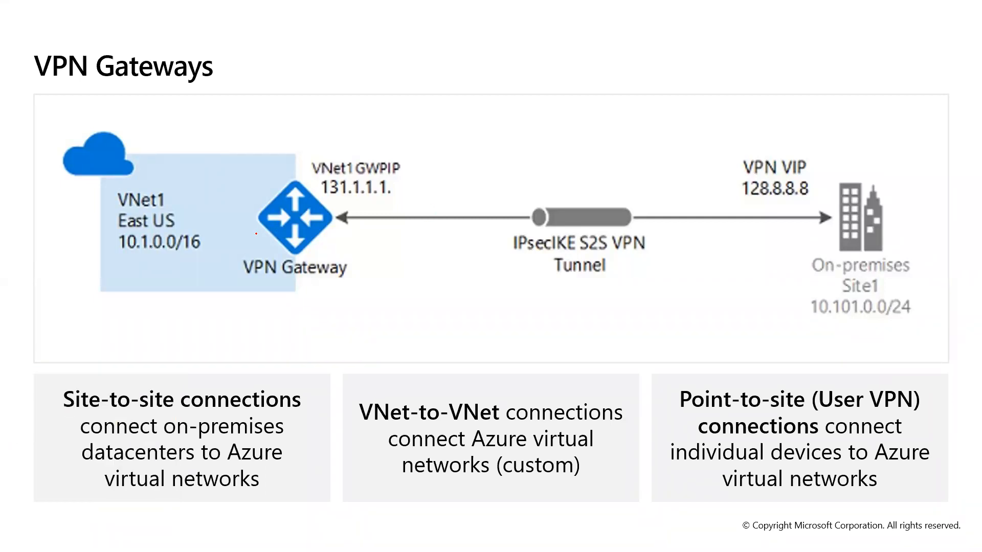
pyautogui.moveTo(77, 201); pyautogui.dragTo(125, 178)
pyautogui.moveTo(205, 241); pyautogui.dragTo(267, 222)
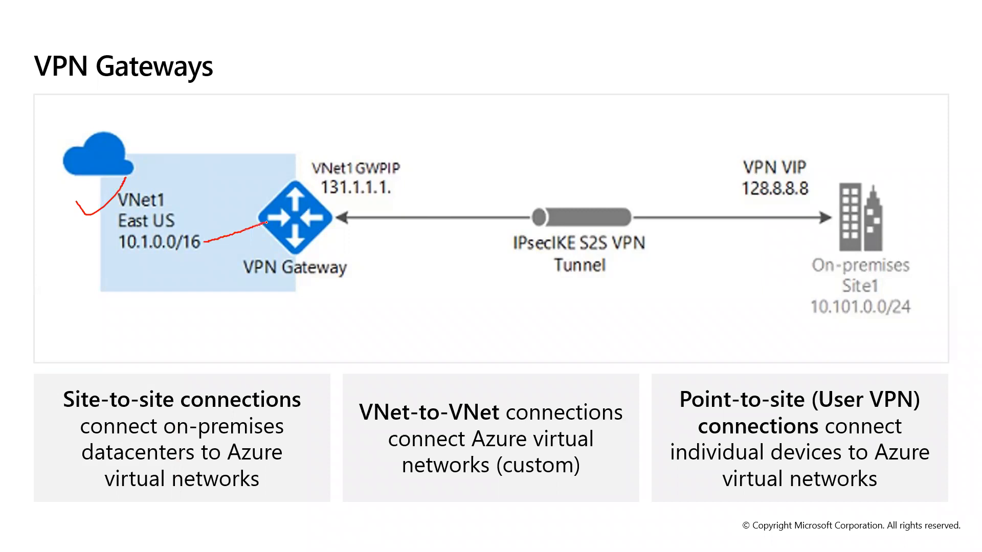
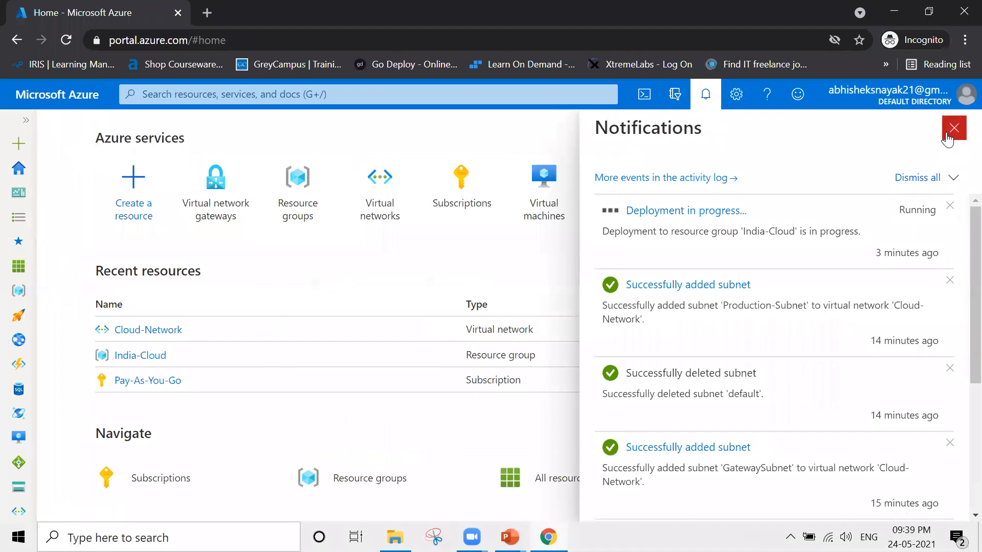
# Start creating a virtual machine from the virtual machines page and assign it to the India-Cloud resource group.
pyautogui.click(519, 226)
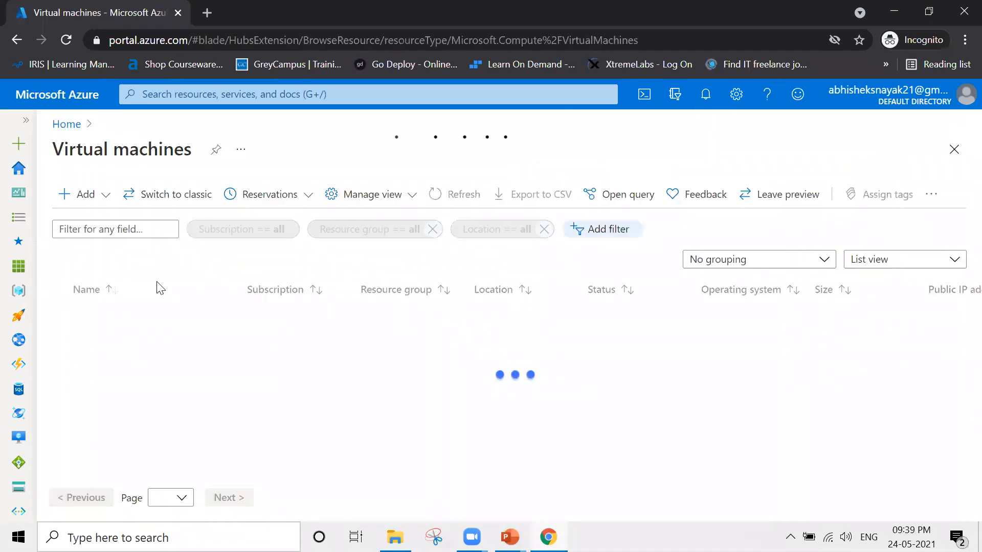
pyautogui.click(90, 199)
pyautogui.click(172, 221)
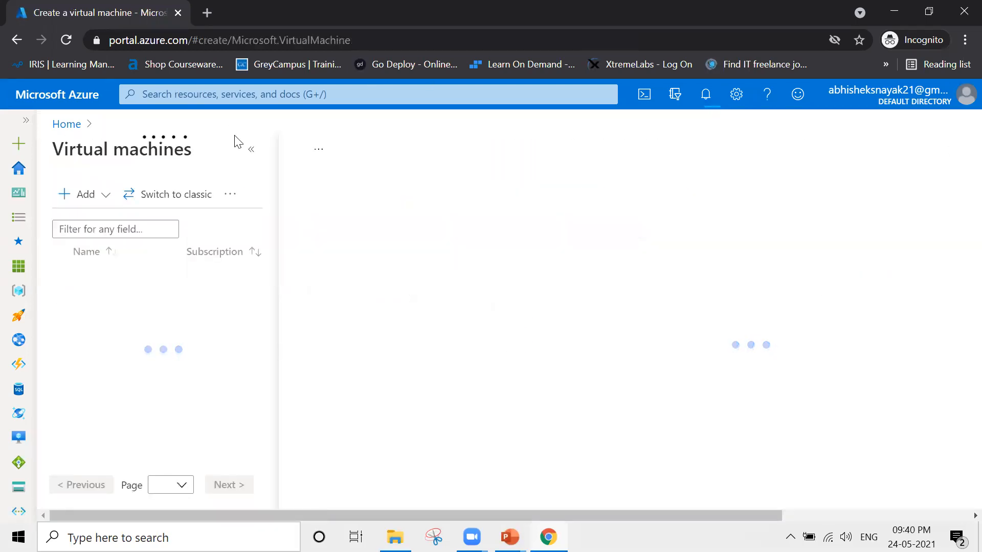
pyautogui.click(251, 149)
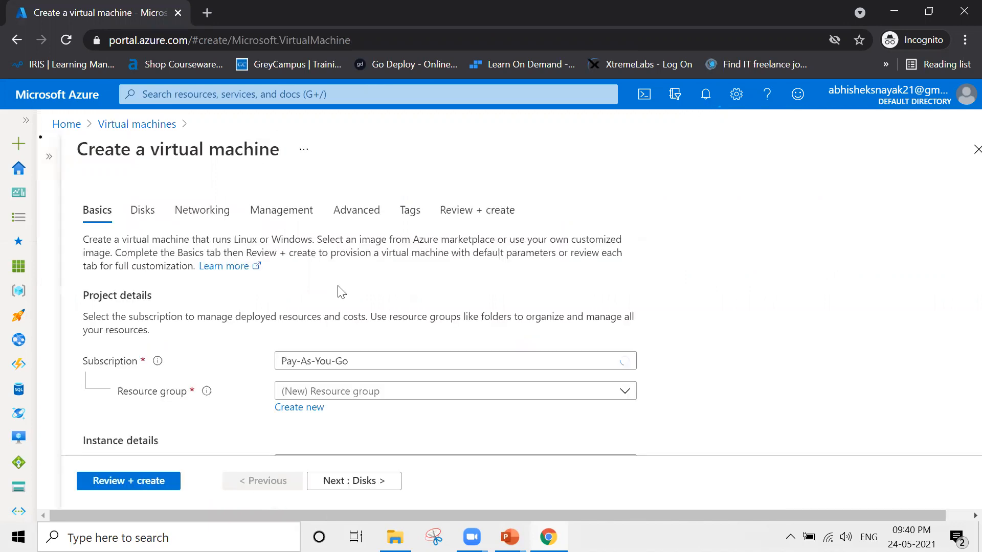
pyautogui.click(371, 393)
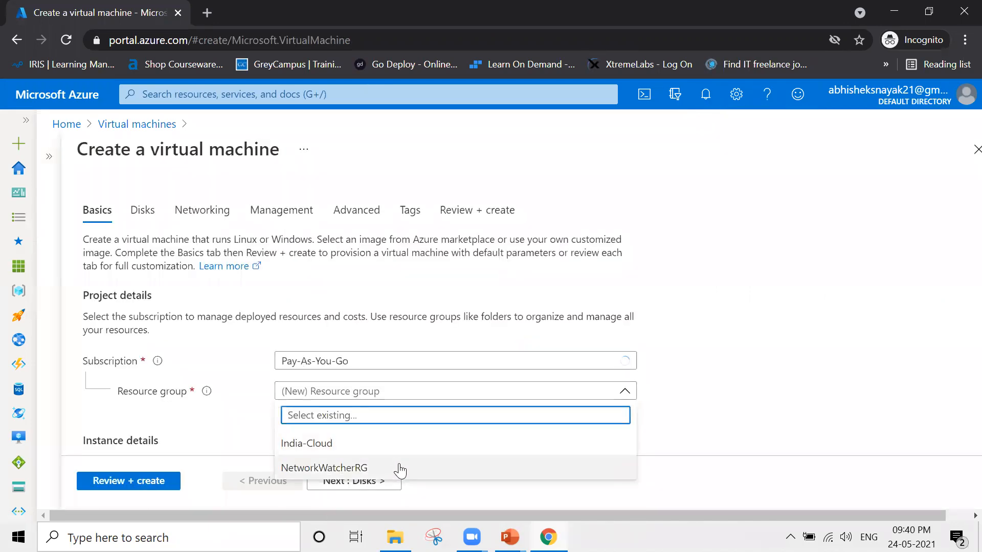
pyautogui.click(397, 444)
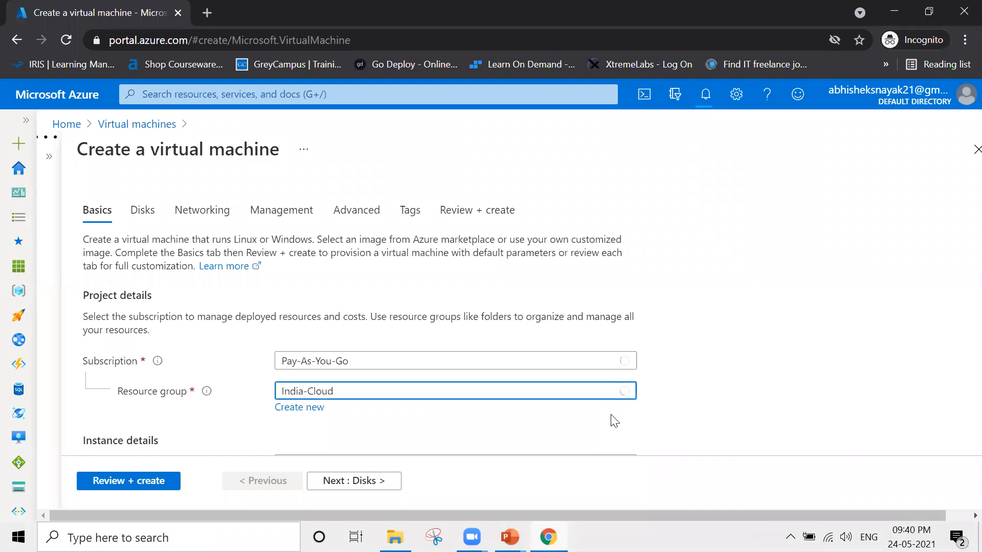
# Name the virtual machine VPN-Test.
pyautogui.scroll(-5, 612, 419)
pyautogui.scroll(4, 614, 415)
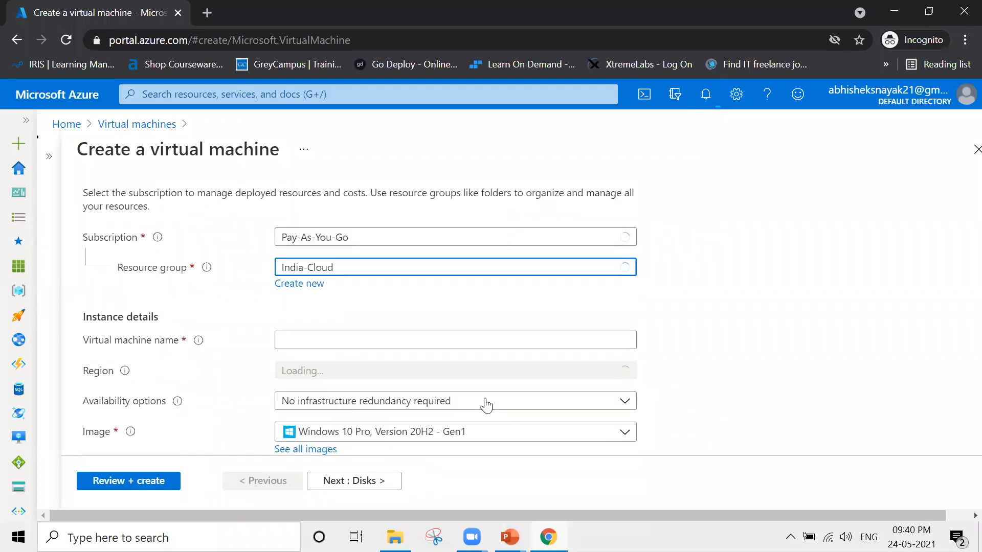
pyautogui.click(489, 344)
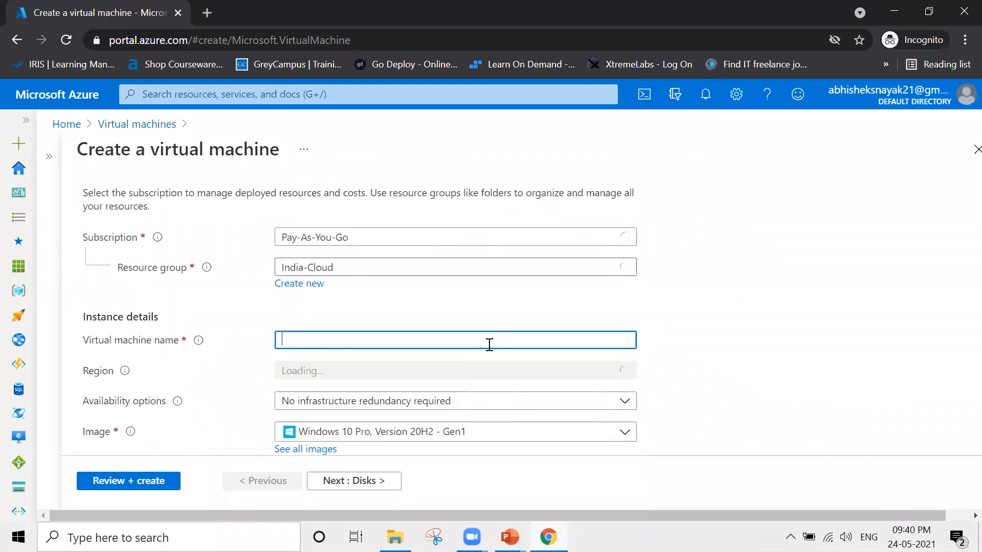
pyautogui.write('VPN-Test')
# Set the administrator username to winadmin, then enter and confirm the administrator account password.
pyautogui.scroll(-1, 681, 384)
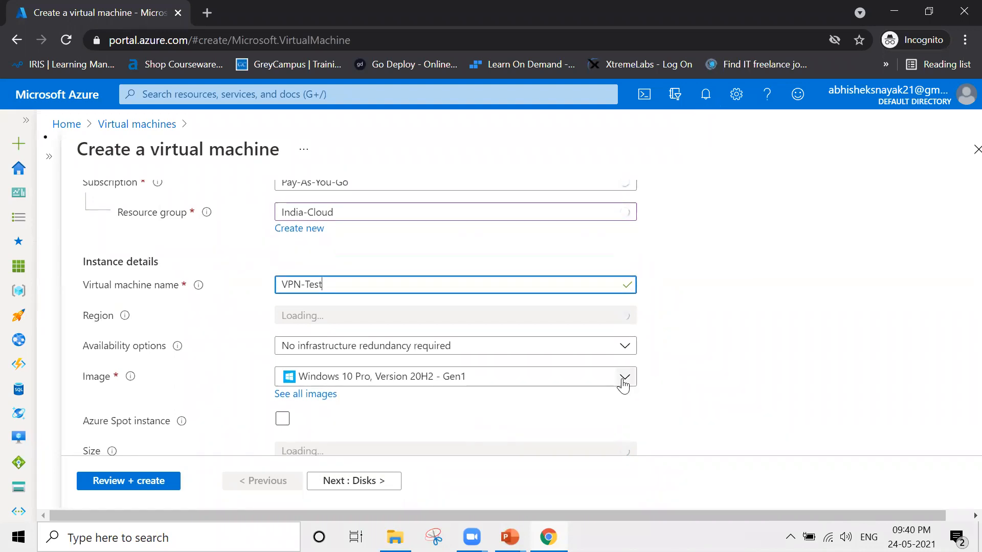
pyautogui.scroll(-3, 623, 381)
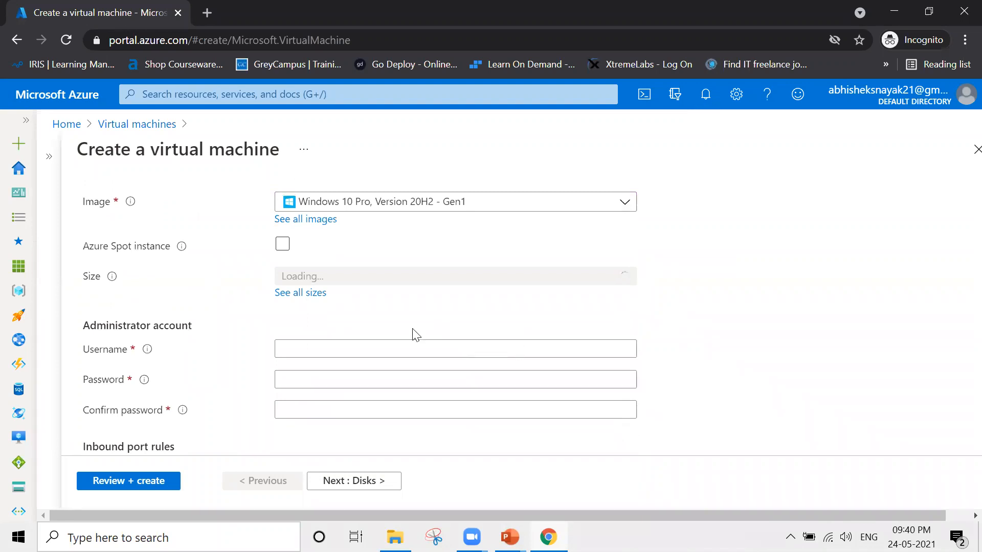
pyautogui.click(371, 348)
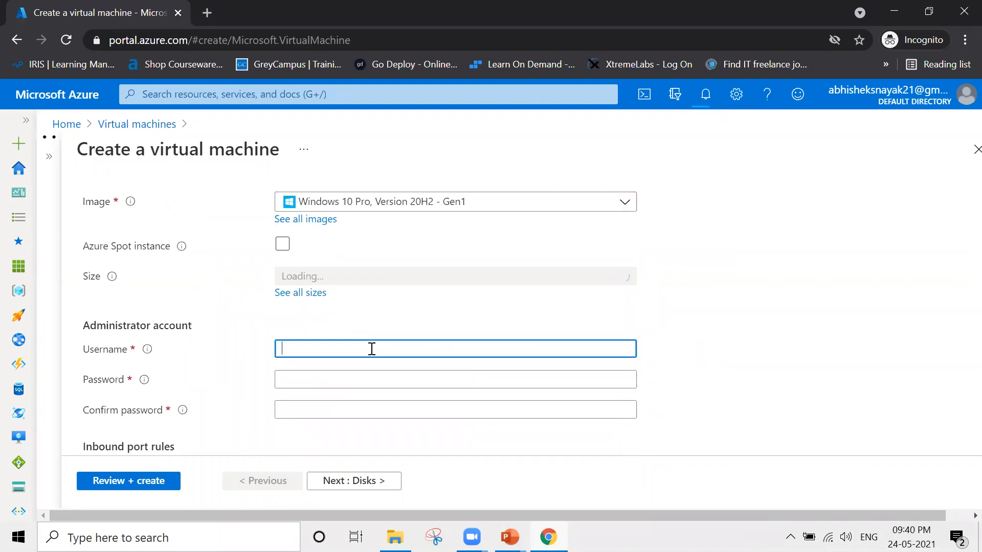
pyautogui.write('winadmin')
pyautogui.press('Tab')
pyautogui.write('•••••••••')
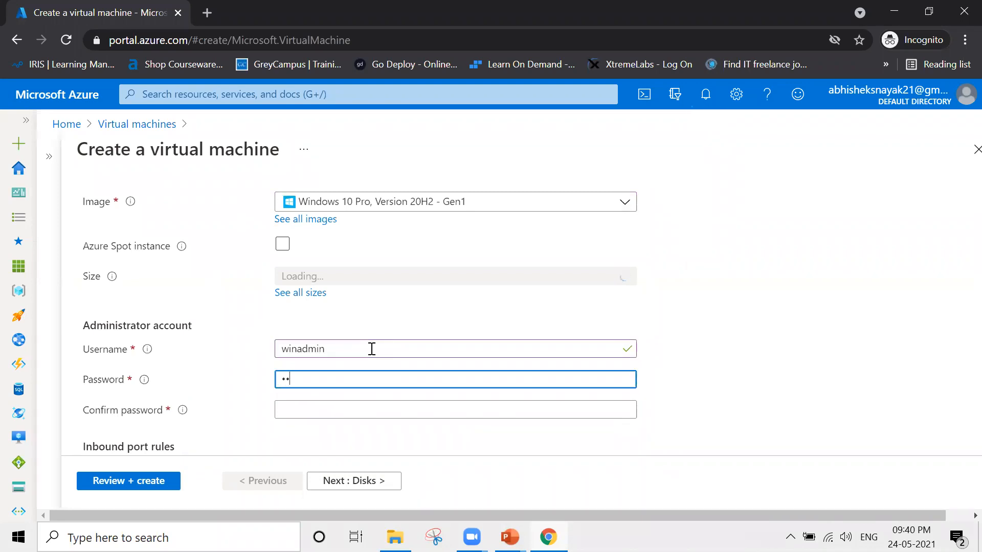
pyautogui.write('••••')
pyautogui.press('Tab')
pyautogui.write('•••••••••••••')
# Confirm the Windows 10 multi-tenant hosting license and advance past the disk options to the networking settings.
pyautogui.scroll(-7, 372, 350)
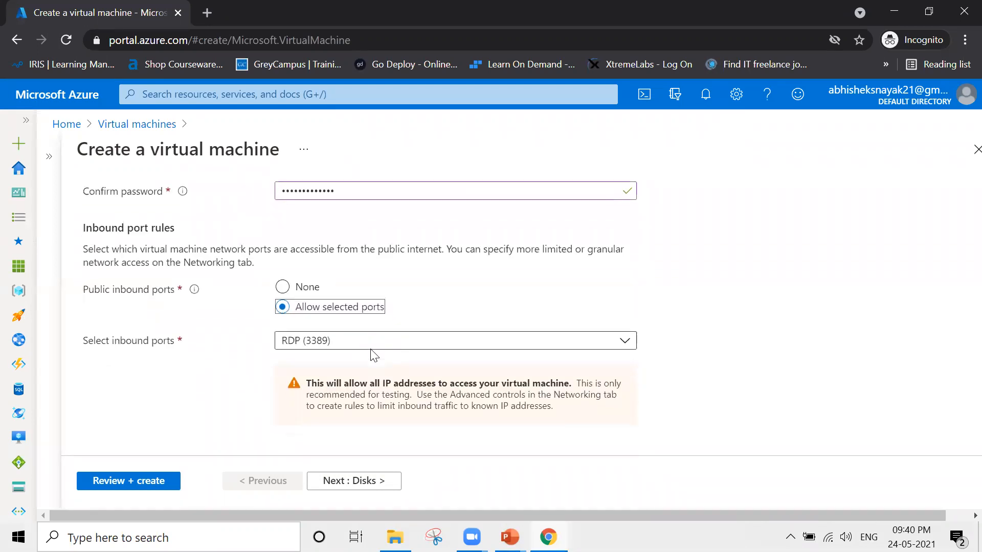
pyautogui.click(102, 377)
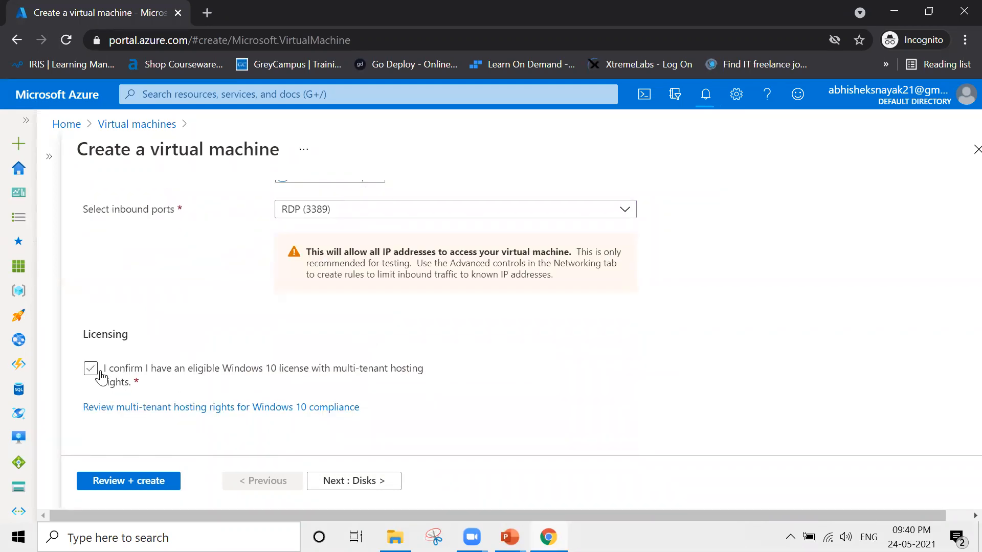
pyautogui.click(101, 374)
pyautogui.click(329, 488)
pyautogui.click(330, 487)
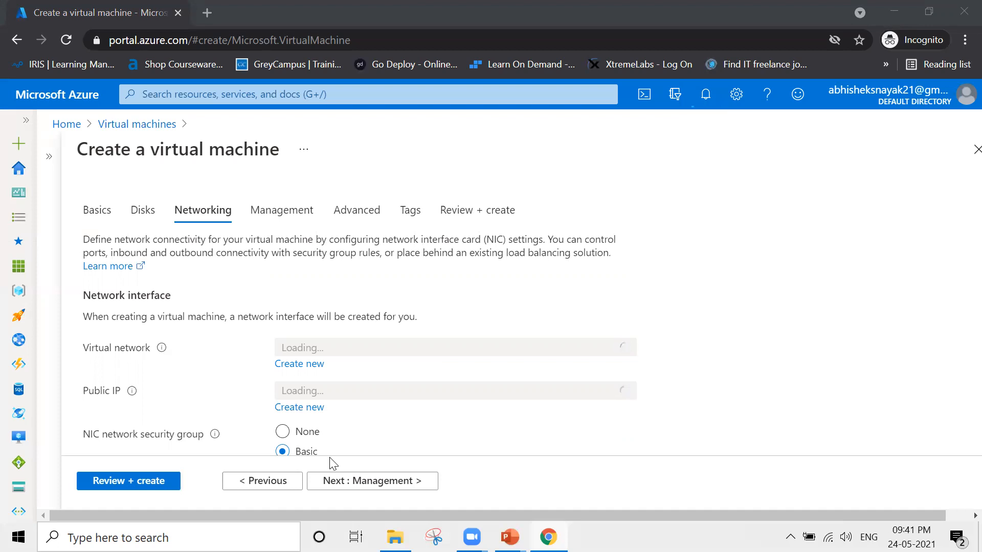
# Return to the basic settings and change the virtual machine's region to (US) East US.
pyautogui.click(268, 490)
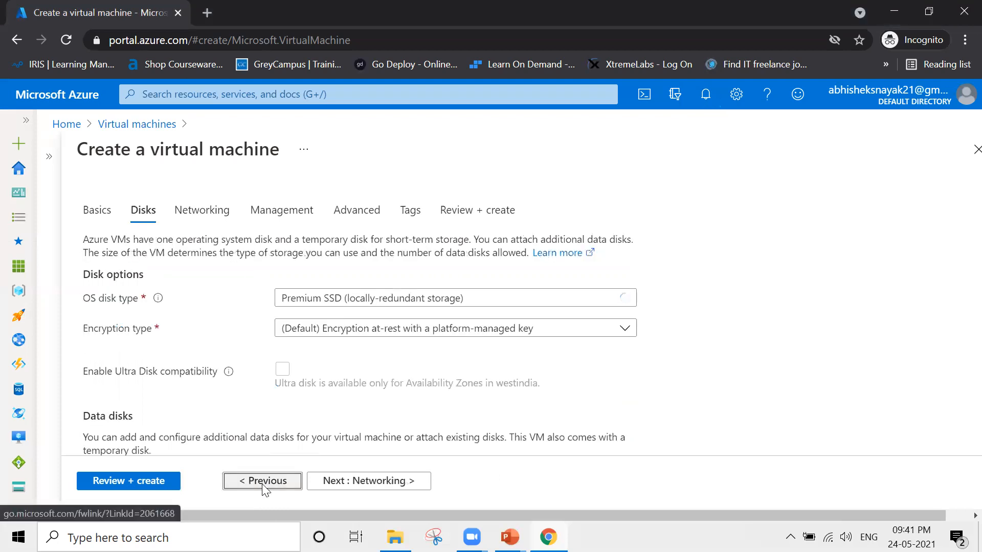
pyautogui.click(265, 486)
pyautogui.scroll(-5, 366, 348)
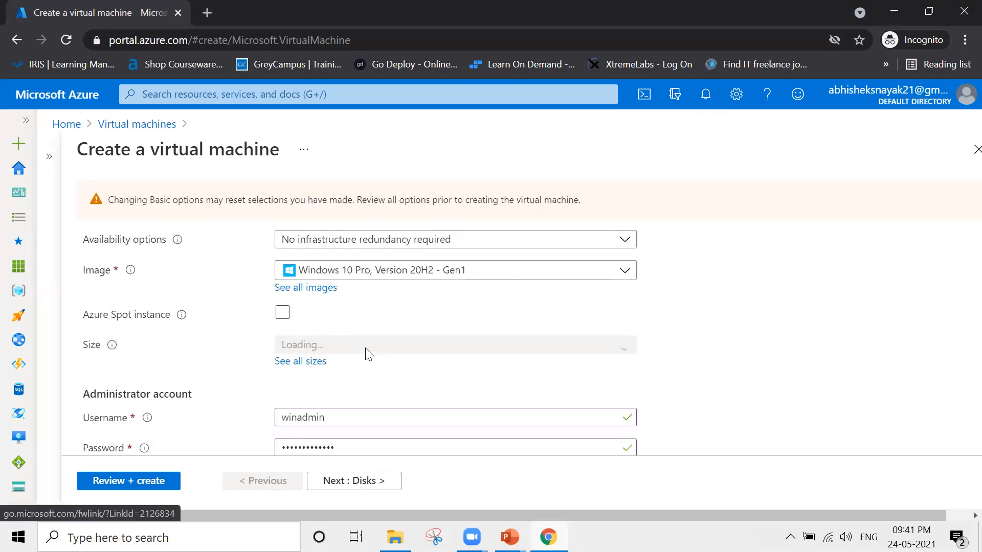
pyautogui.scroll(3, 366, 349)
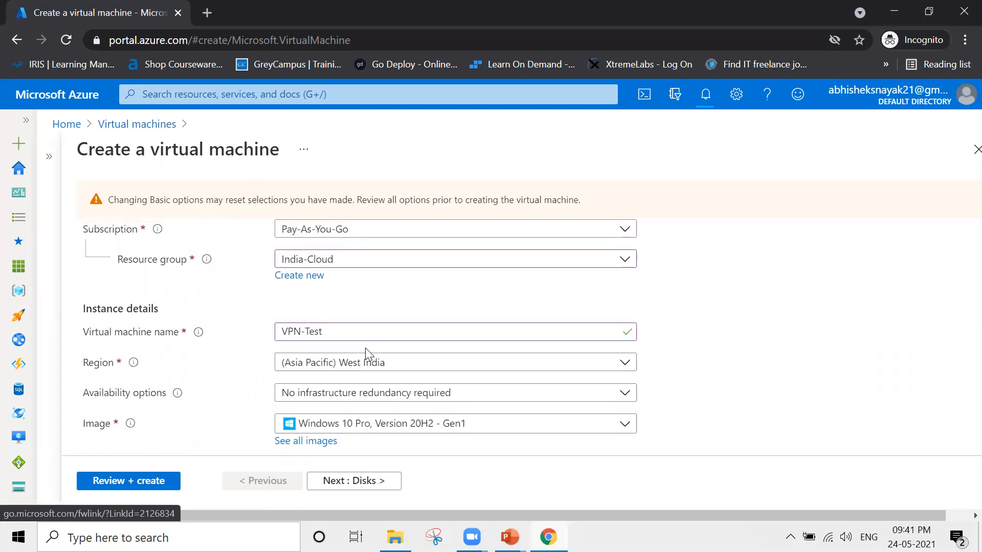
pyautogui.click(372, 361)
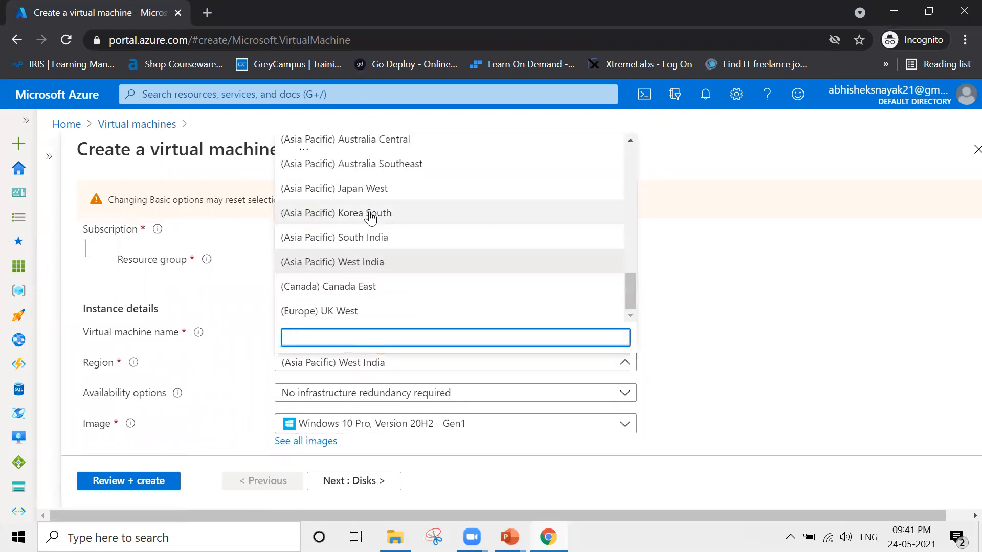
pyautogui.write('east use')
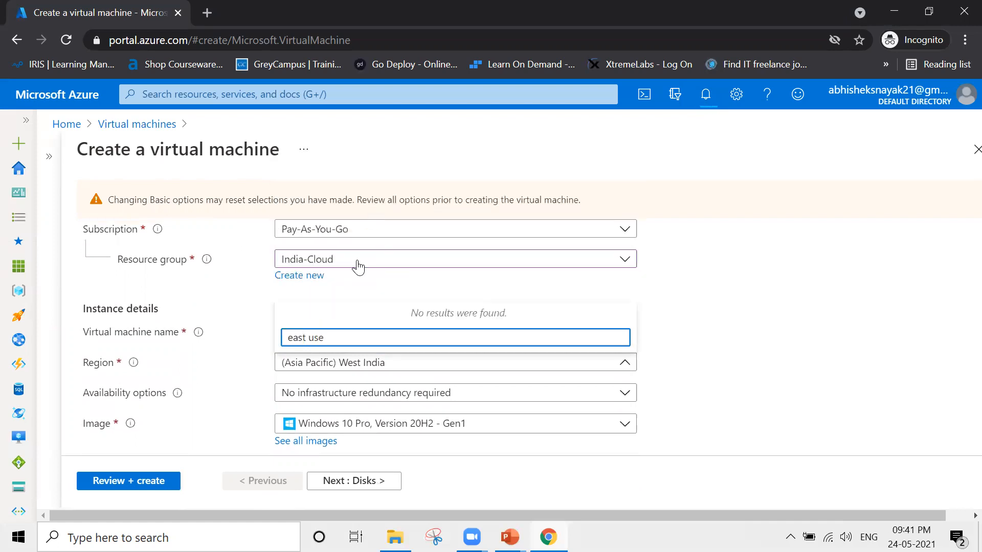
pyautogui.press('BackSpace')
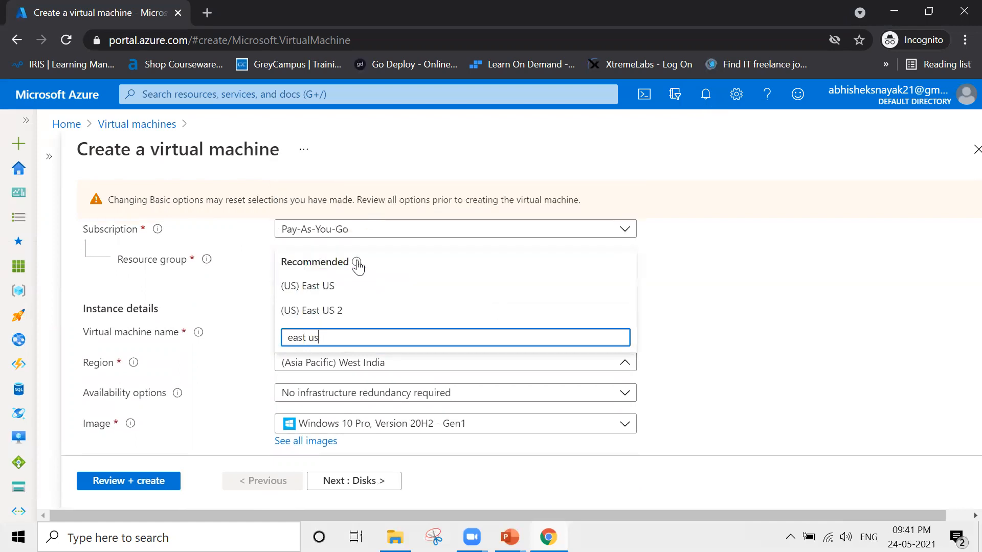
pyautogui.click(320, 292)
# Continue to the networking settings, then abandon the virtual machine form and return to the portal home page.
pyautogui.scroll(-5, 714, 336)
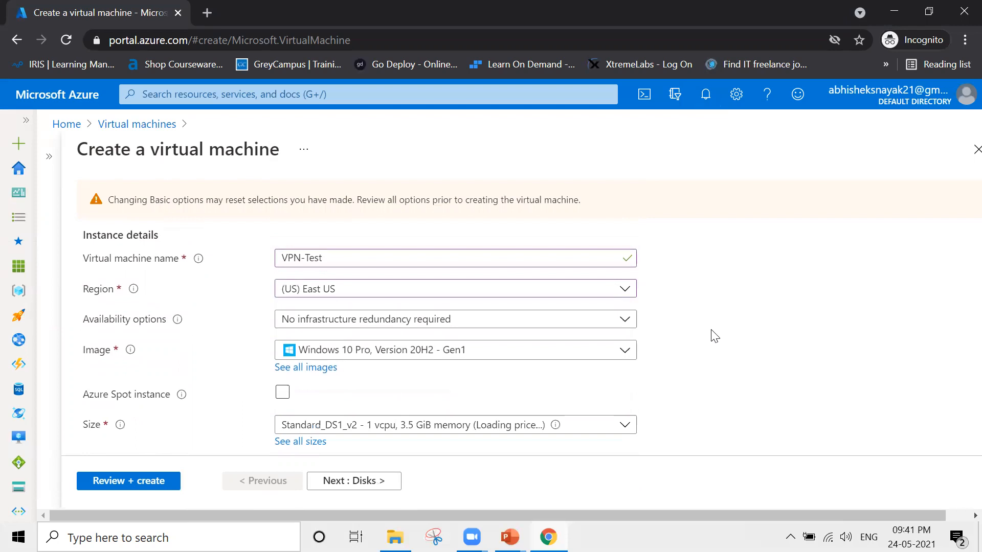
pyautogui.scroll(2, 715, 336)
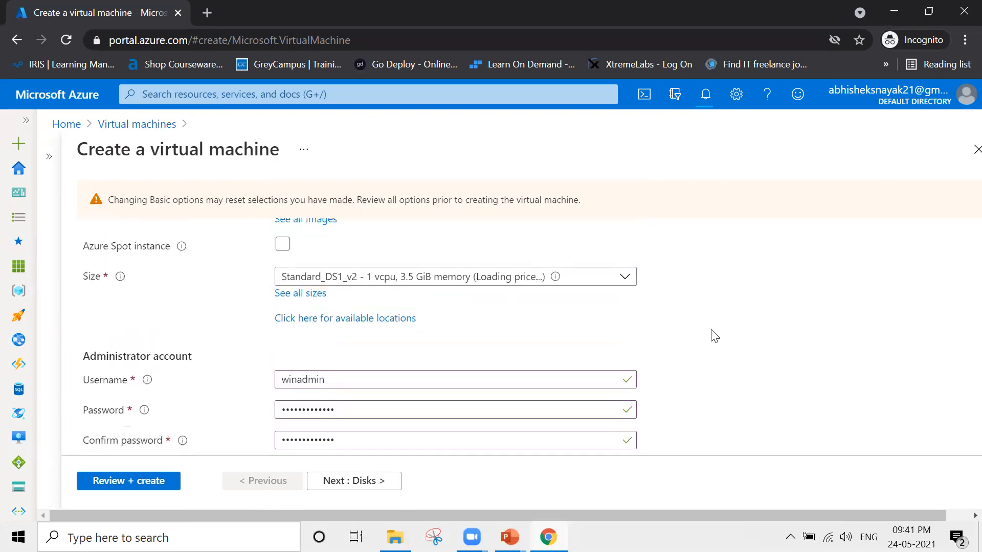
pyautogui.scroll(-8, 714, 336)
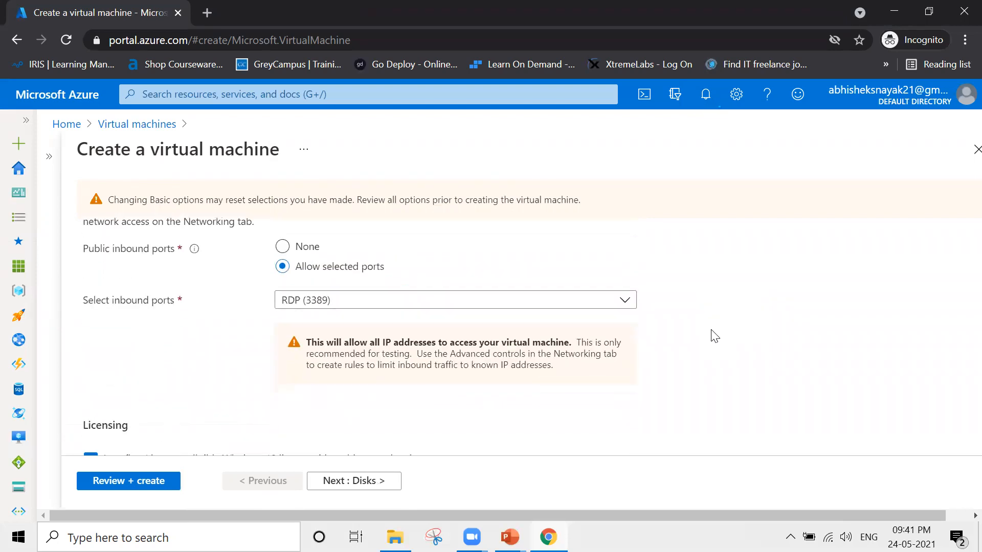
pyautogui.click(328, 486)
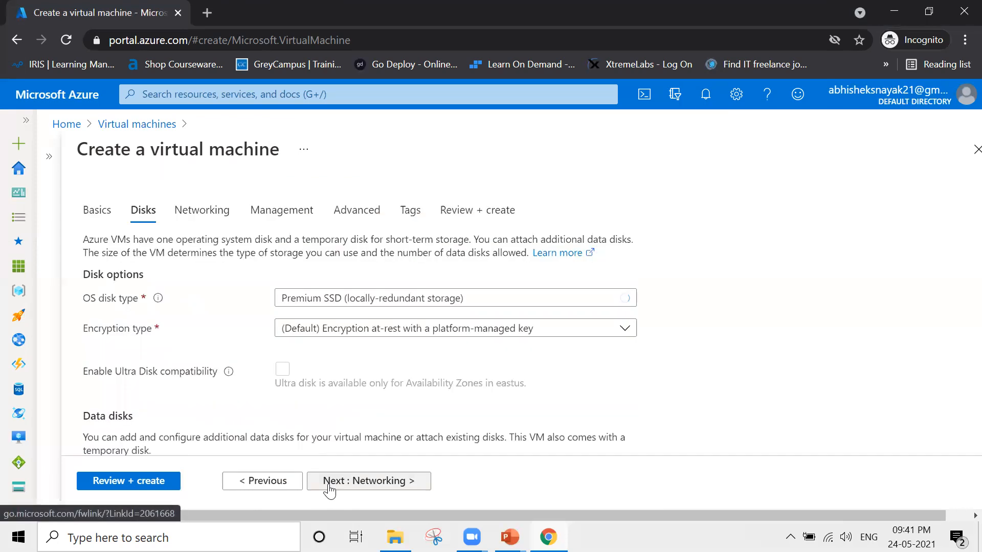
pyautogui.click(328, 485)
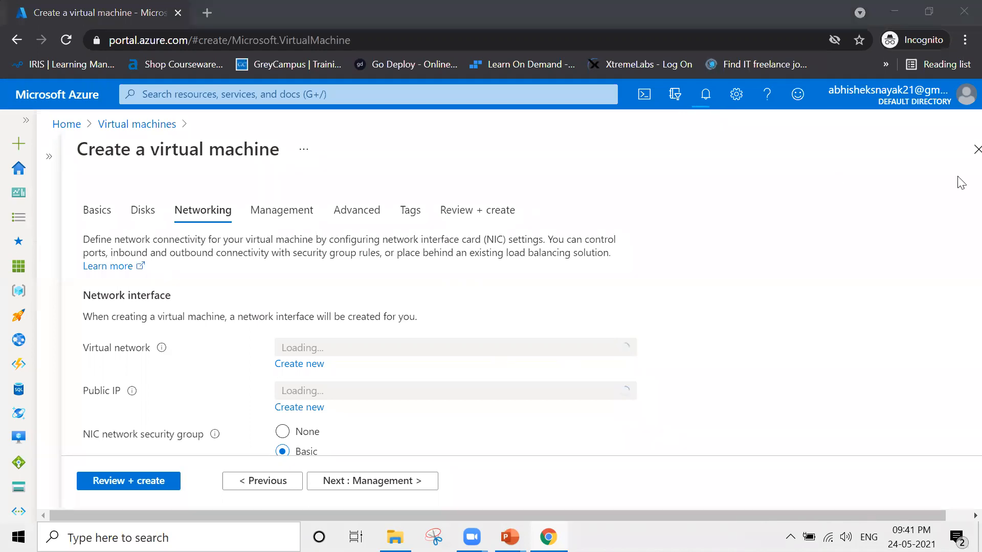
pyautogui.click(963, 154)
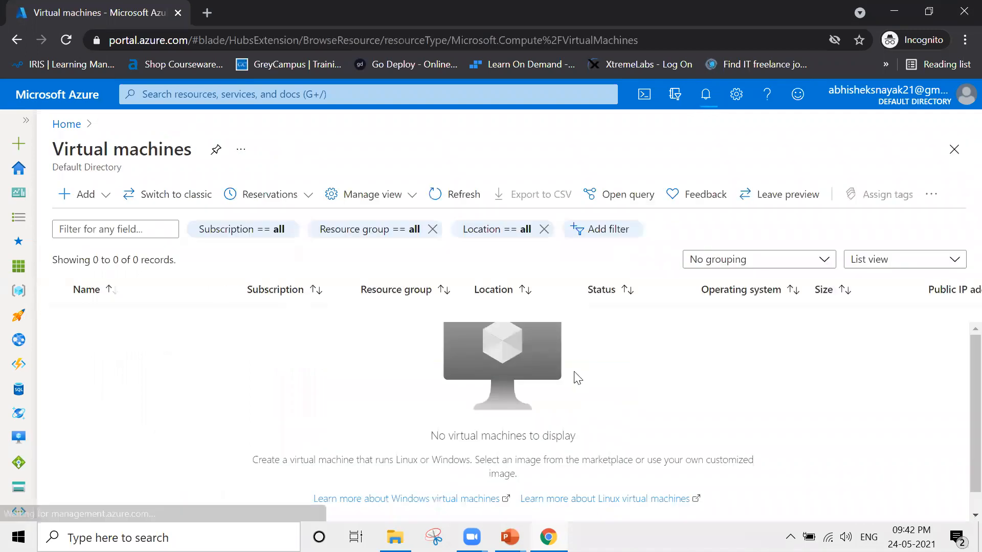
pyautogui.click(954, 149)
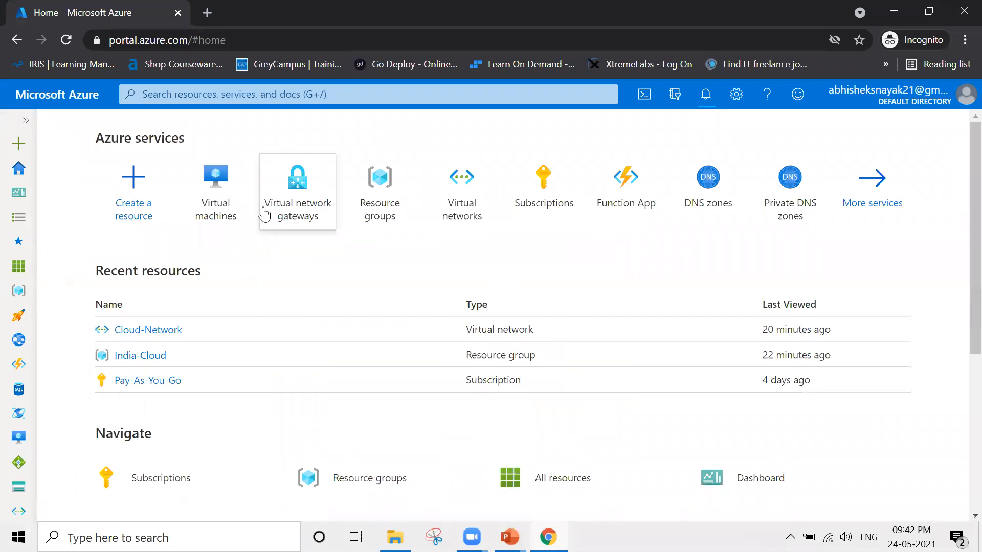
# Open the virtual machines list and check the notifications for the progress of the India-Cloud deployment.
pyautogui.click(246, 208)
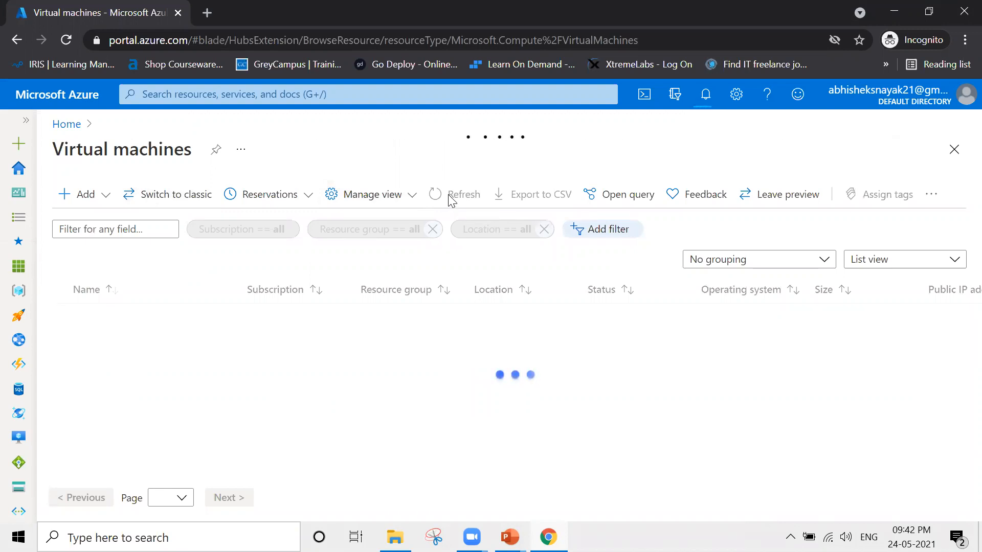
pyautogui.click(706, 95)
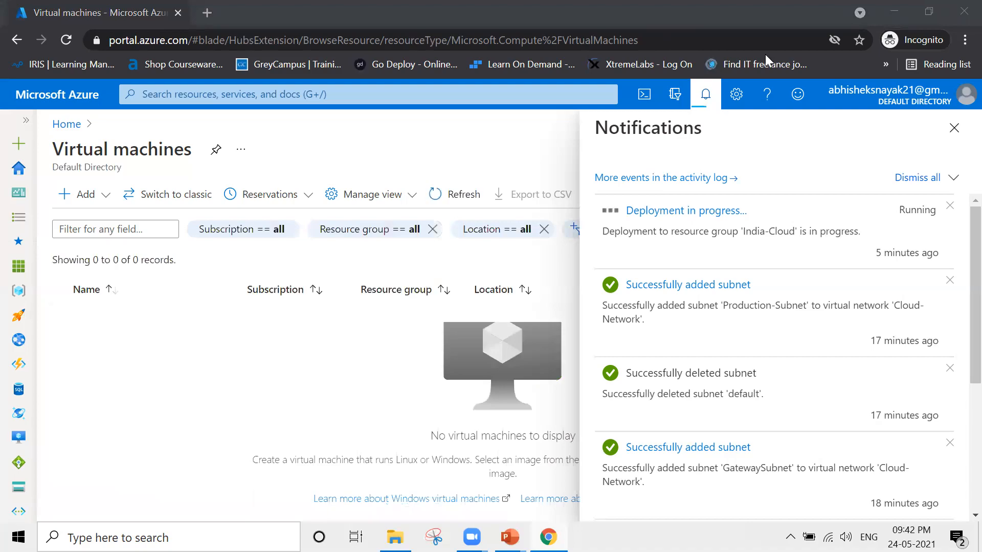
pyautogui.click(704, 101)
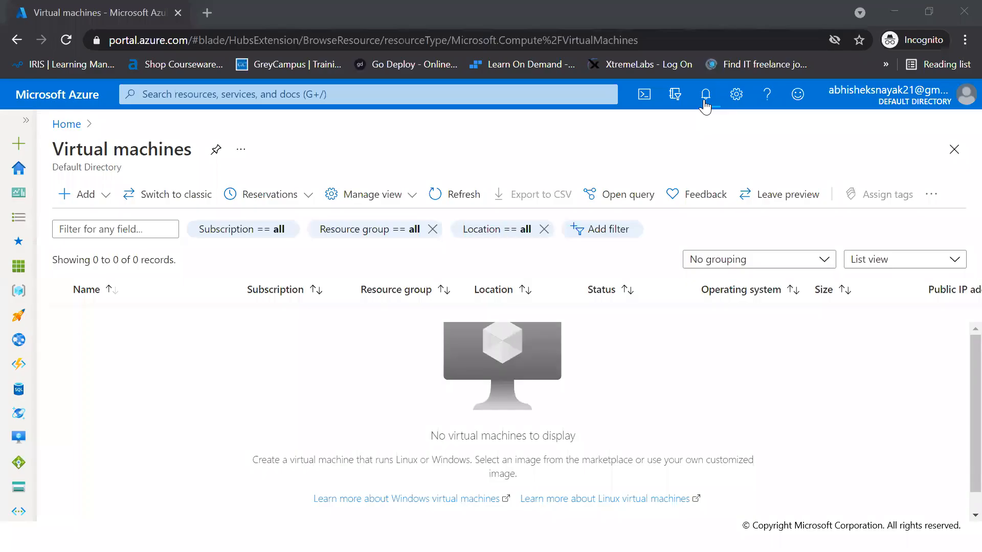
pyautogui.click(705, 101)
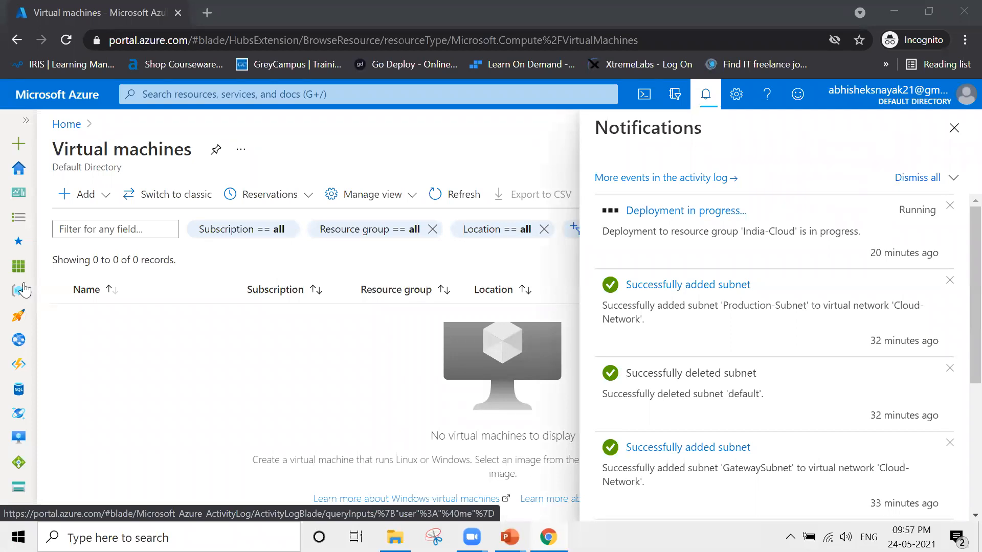
# Start a new virtual machine from the virtual machines list and select India-Cloud as its resource group.
pyautogui.click(83, 196)
pyautogui.click(132, 221)
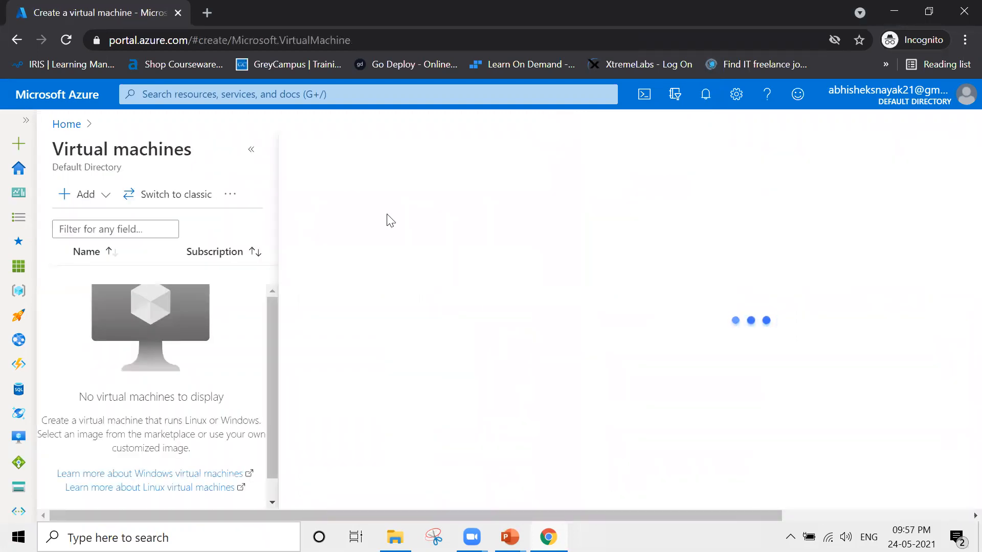
pyautogui.click(254, 151)
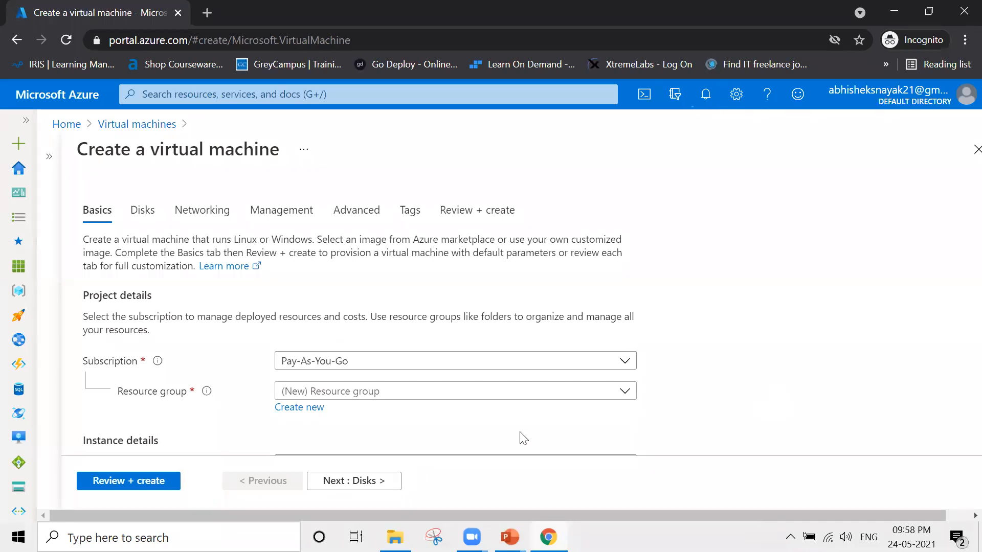
pyautogui.scroll(-2, 520, 438)
pyautogui.click(524, 290)
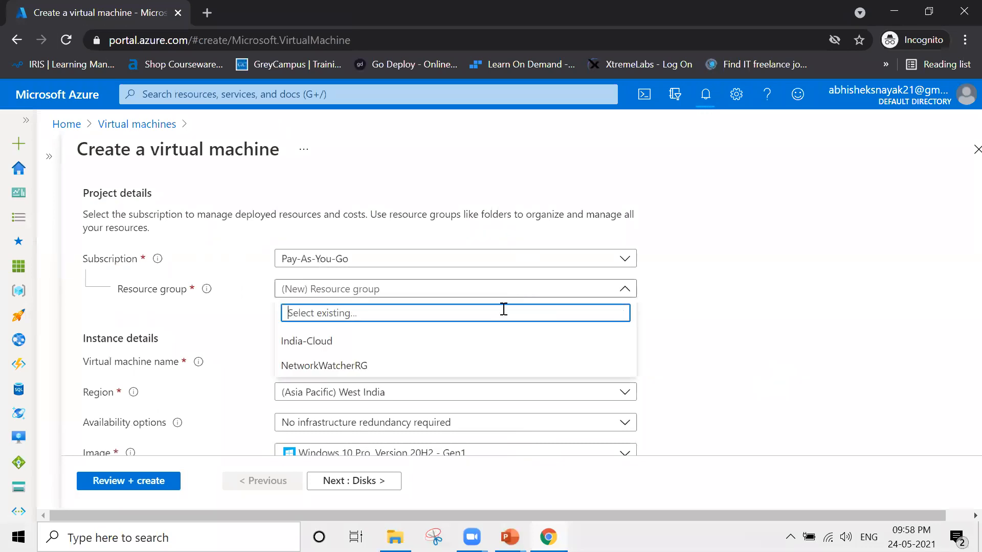
pyautogui.click(467, 342)
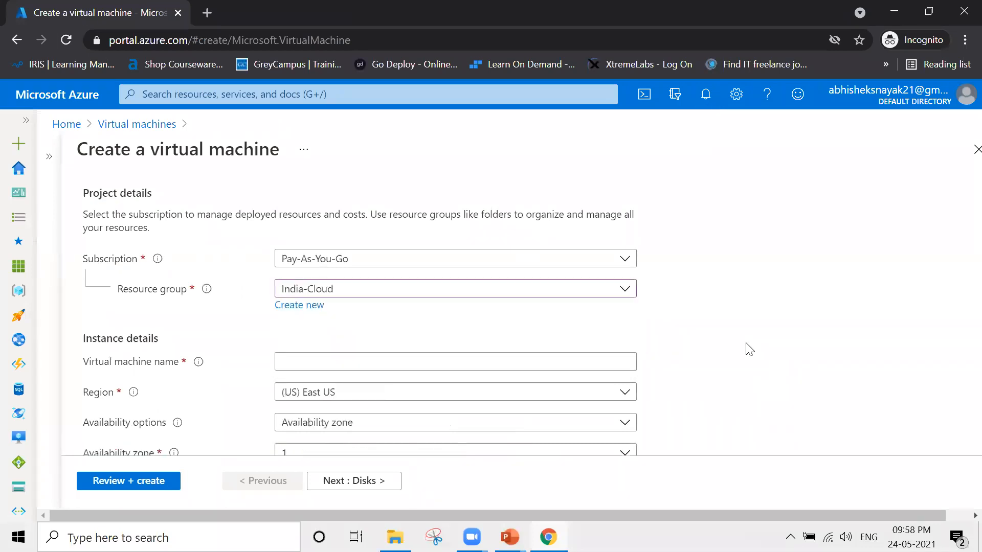
# Name the virtual machine VPN-Demo.
pyautogui.scroll(-3, 745, 346)
pyautogui.click(474, 222)
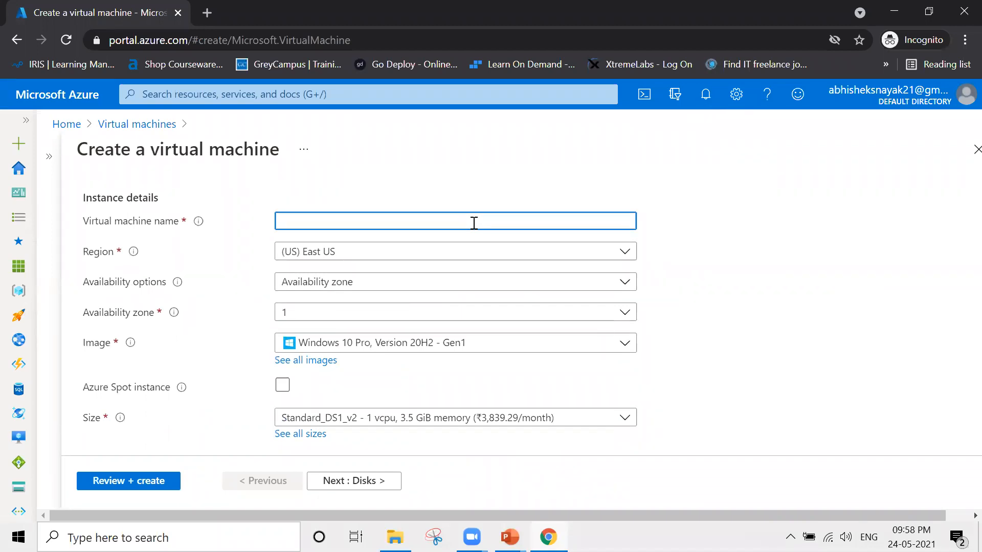
pyautogui.write('VPN-Demo')
# Set the administrator username to winadmin, then enter and confirm the account password.
pyautogui.scroll(-2, 395, 421)
pyautogui.scroll(-2, 395, 421)
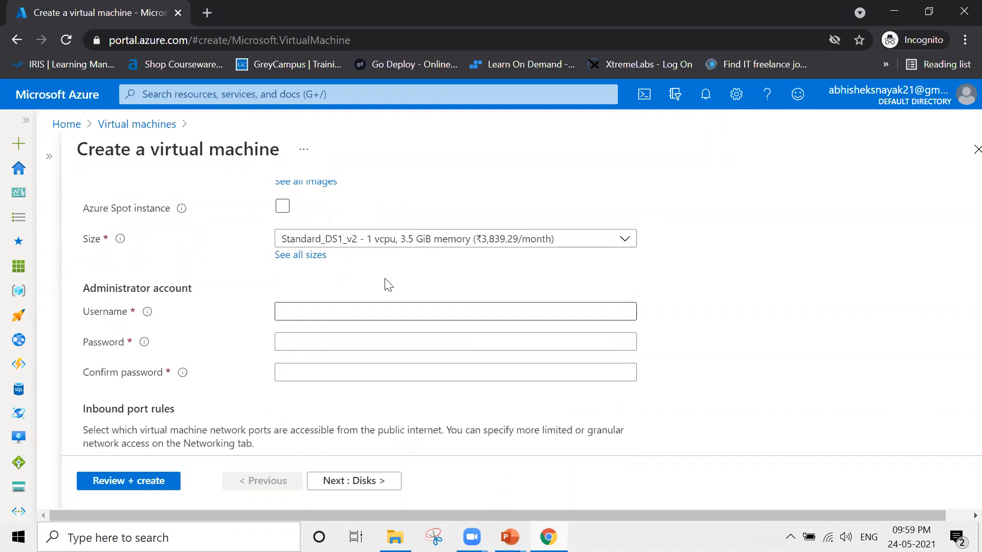
pyautogui.click(385, 304)
pyautogui.write('winadmin')
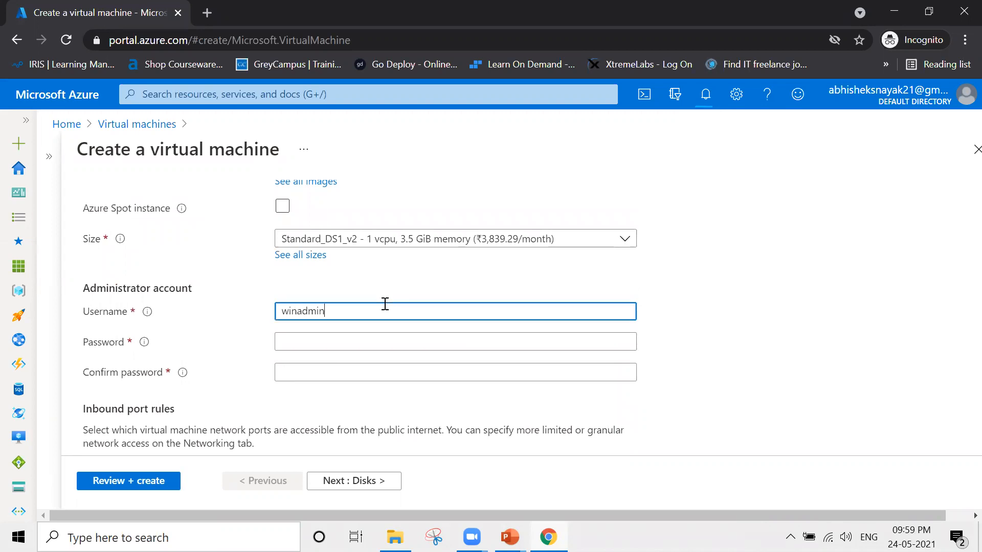
pyautogui.press('Tab')
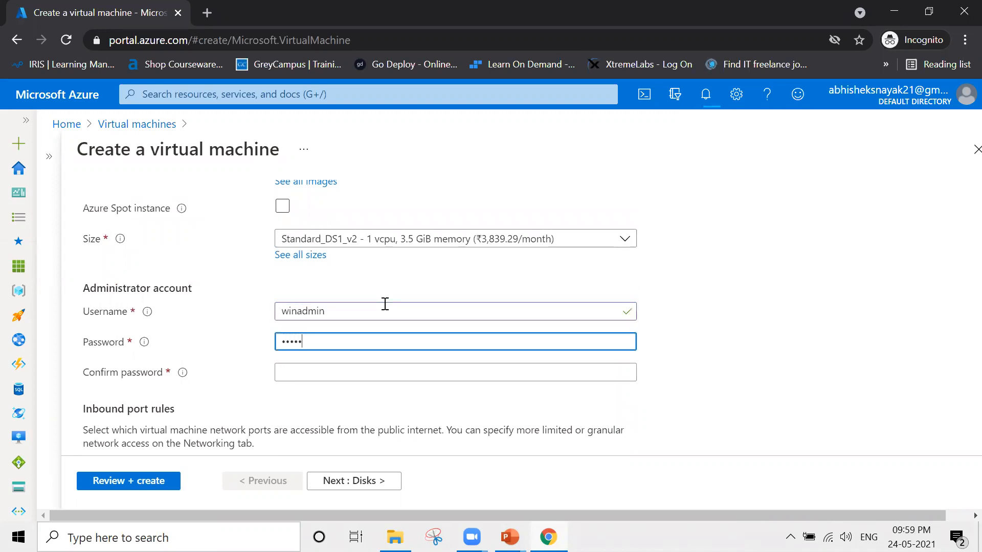
pyautogui.press('Tab')
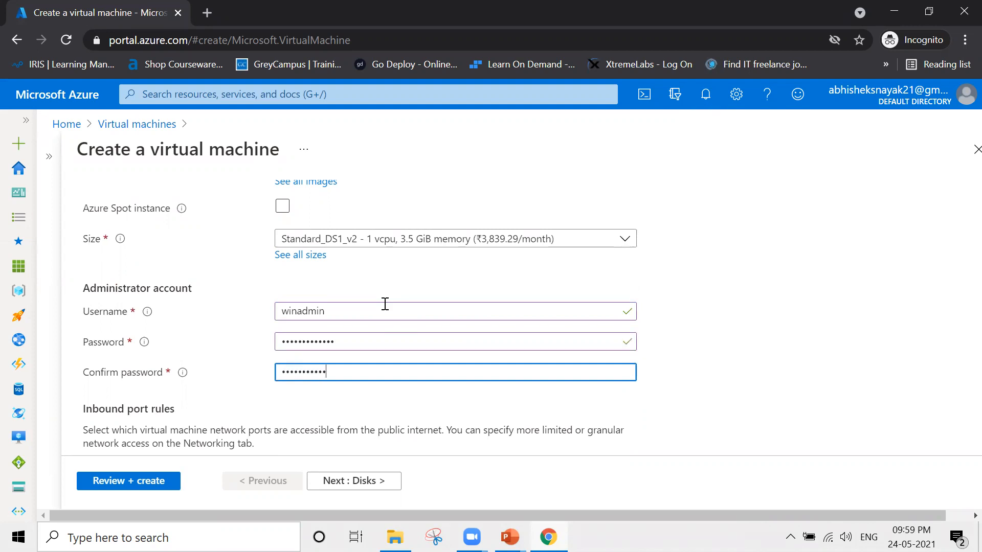
# Confirm the eligible Windows 10 license and continue past the disk options to the networking settings.
pyautogui.scroll(-4, 386, 305)
pyautogui.scroll(-2, 387, 308)
pyautogui.click(89, 368)
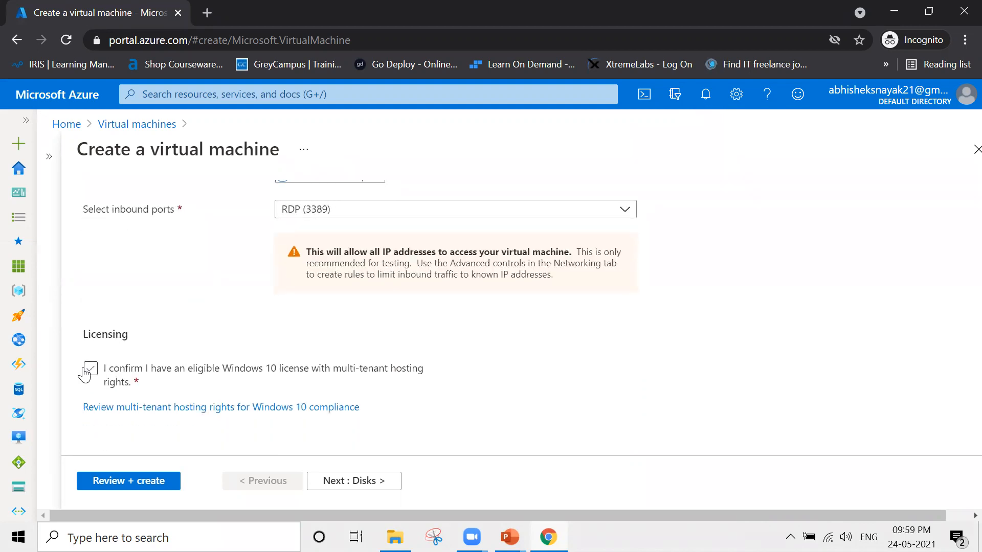
pyautogui.click(369, 482)
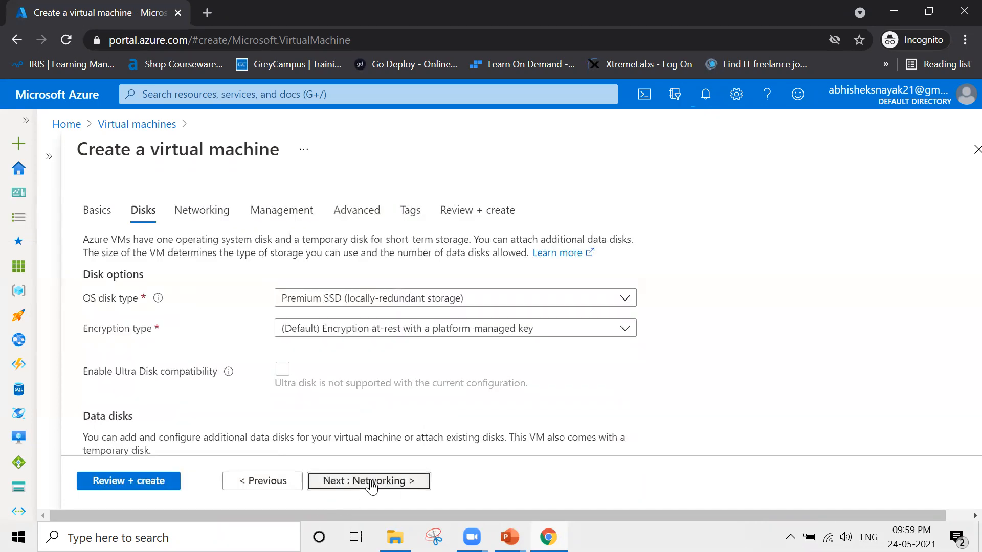
pyautogui.click(370, 481)
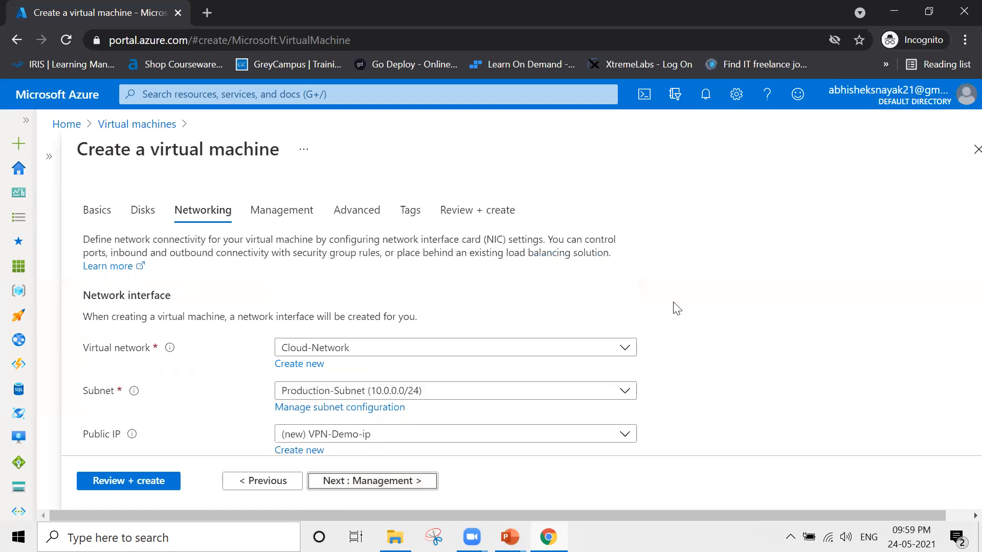
# Examine the virtual machine's network settings and the subnets offered for Cloud-Network.
pyautogui.scroll(-4, 677, 308)
pyautogui.scroll(1, 677, 309)
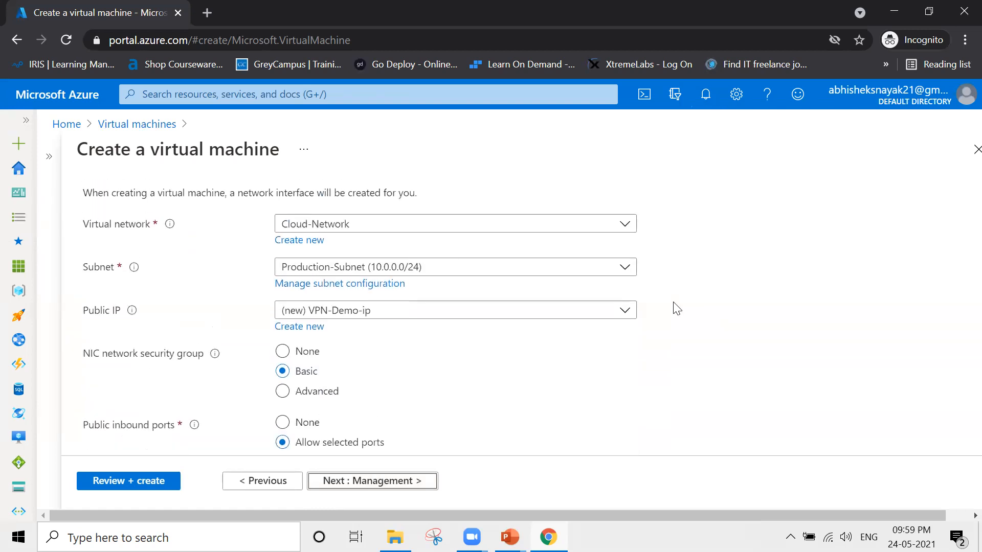
pyautogui.click(612, 276)
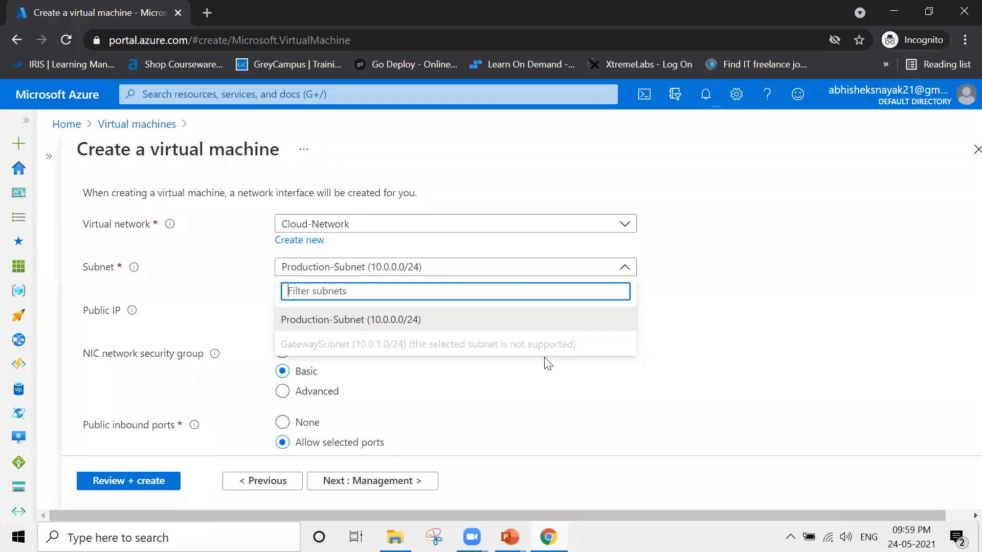
pyautogui.click(727, 366)
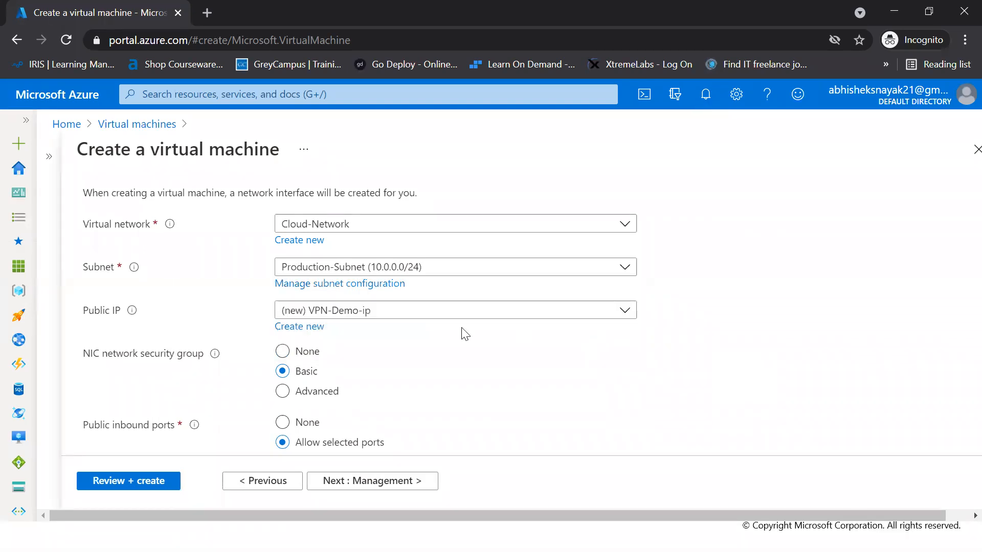
# Validate the VPN-Demo virtual machine configuration and create the machine.
pyautogui.scroll(-2, 729, 379)
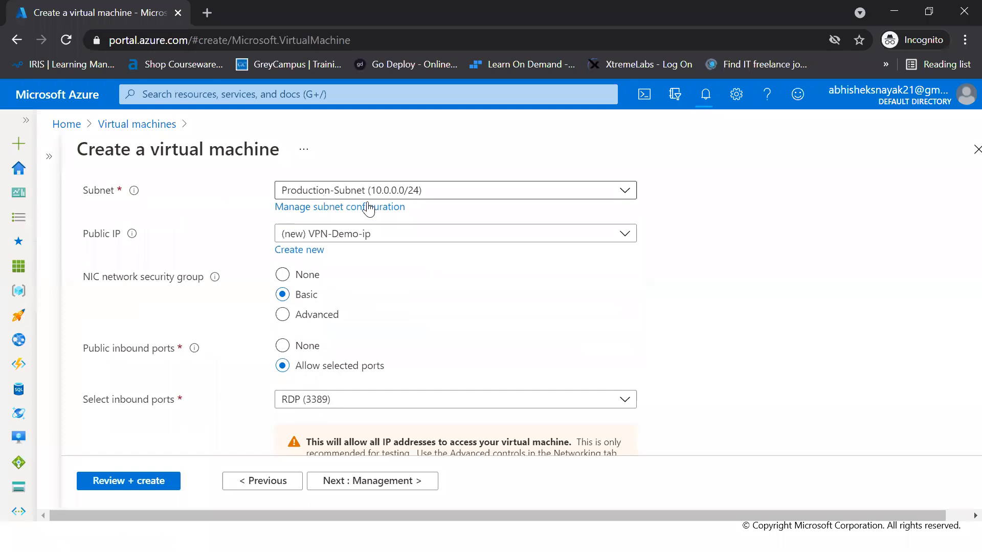
pyautogui.scroll(-4, 526, 287)
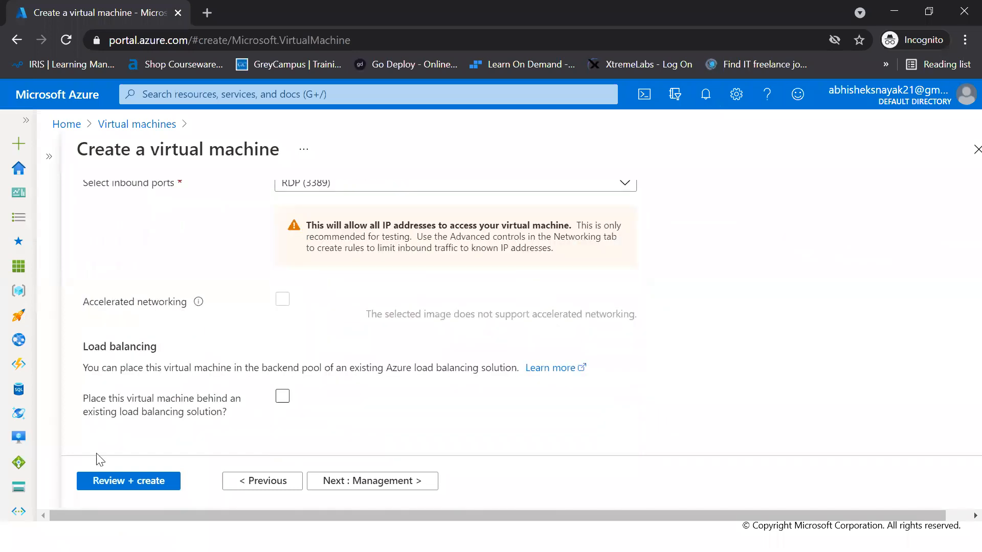
pyautogui.click(138, 480)
pyautogui.click(105, 480)
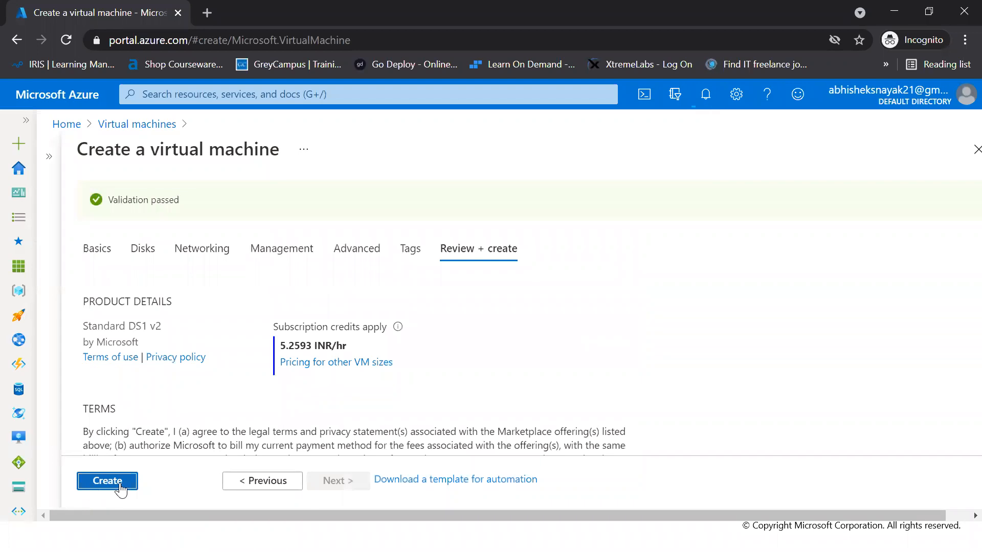
pyautogui.click(121, 486)
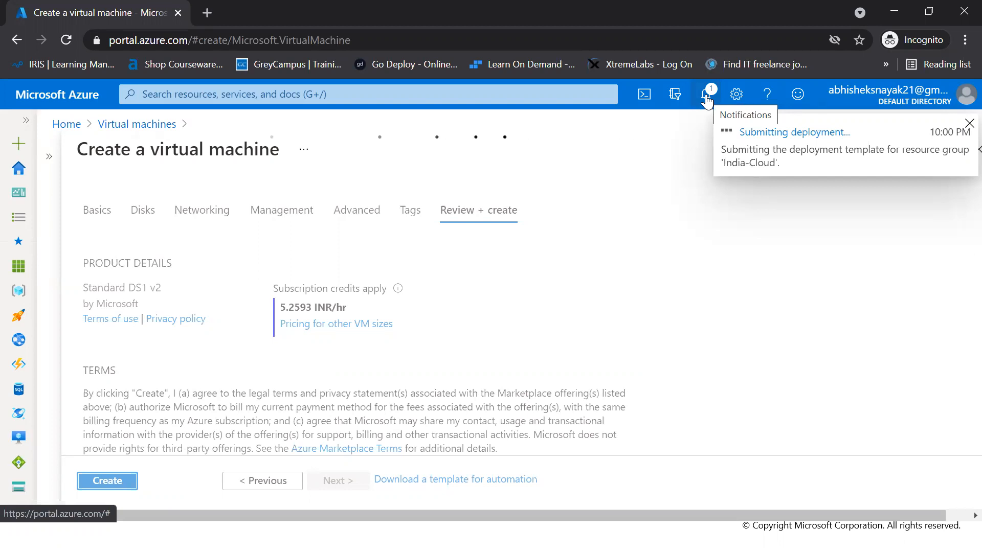
# Check the notifications for the progress of the India-Cloud deployments and return to the portal home page.
pyautogui.click(706, 97)
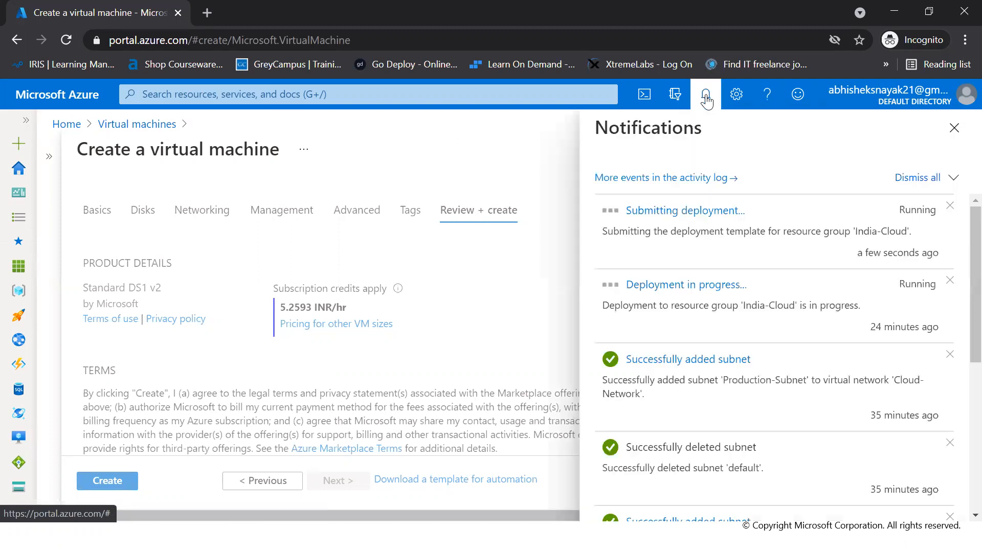
pyautogui.click(738, 313)
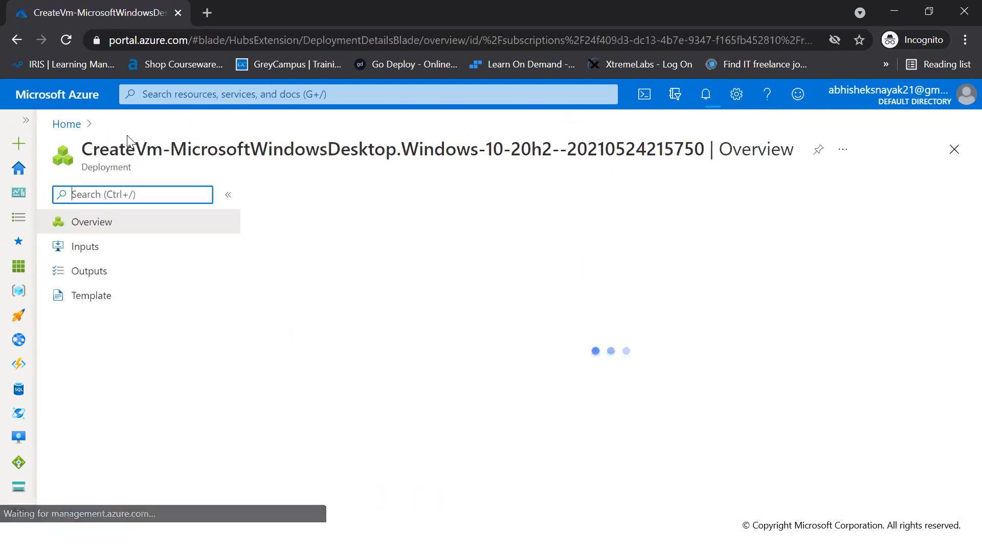
pyautogui.click(58, 128)
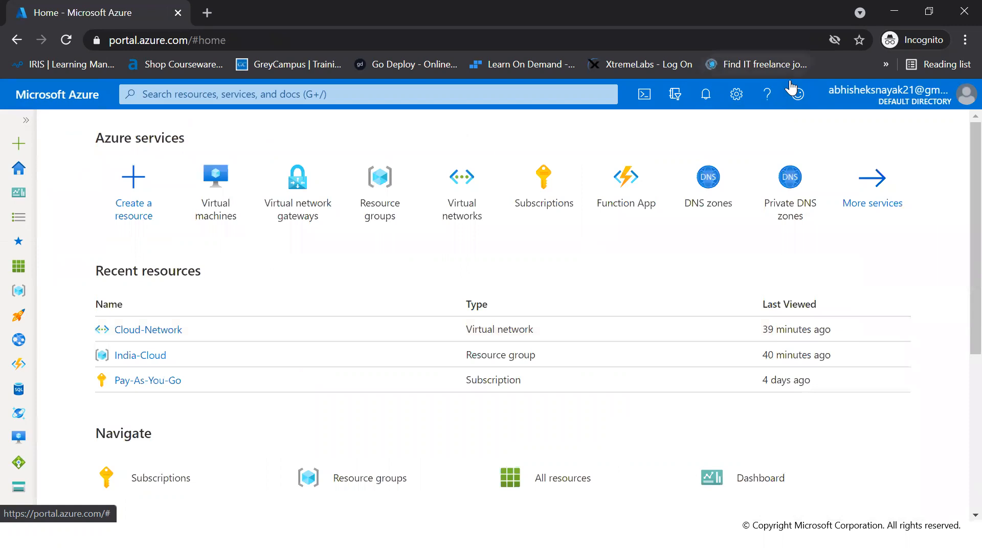
pyautogui.click(842, 12)
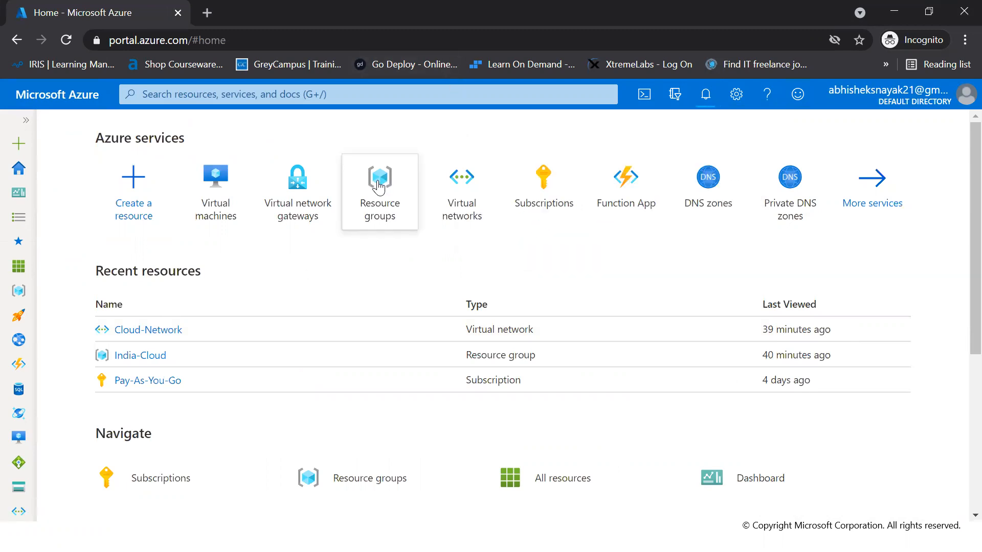
pyautogui.hotkey('ctrl', 't')
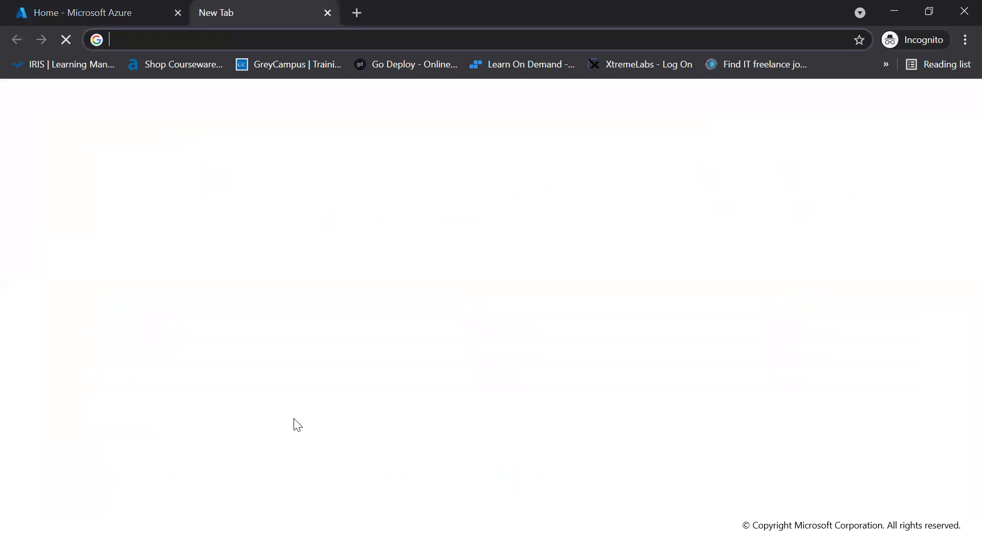
pyautogui.write('www.google.com')
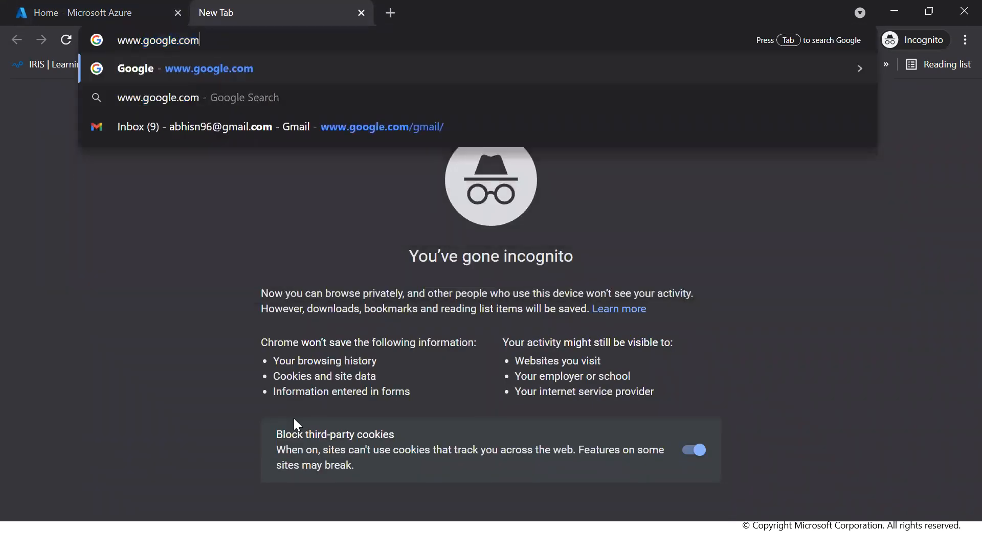
pyautogui.press('Return')
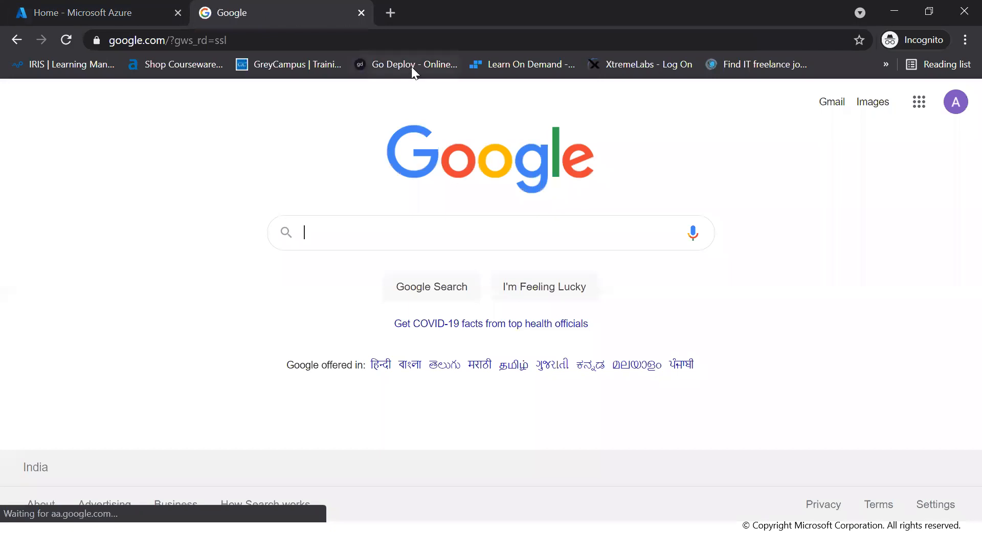
pyautogui.hotkey('alt', 'Tab')
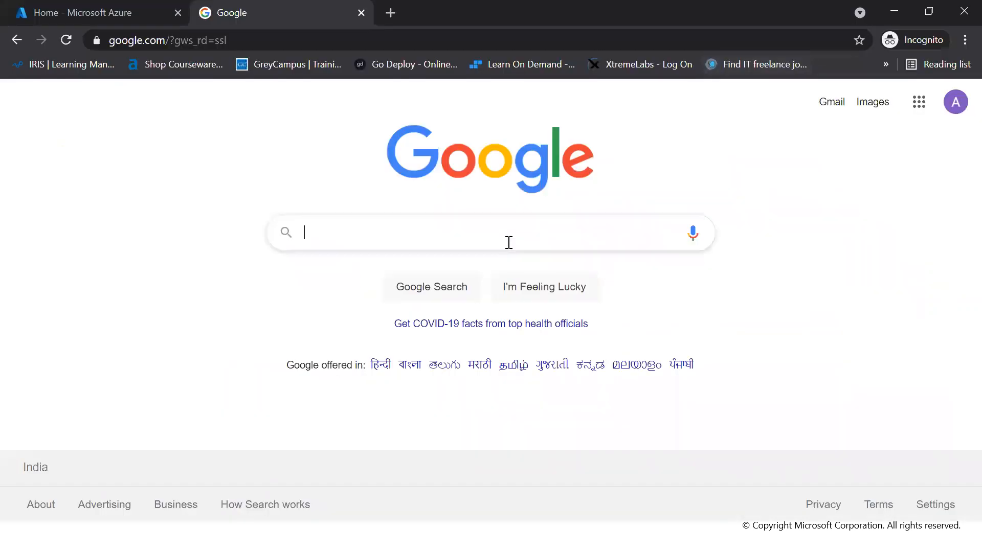
# Search Google for "What is My IP" and highlight the public IP address in the result.
pyautogui.write('My IP')
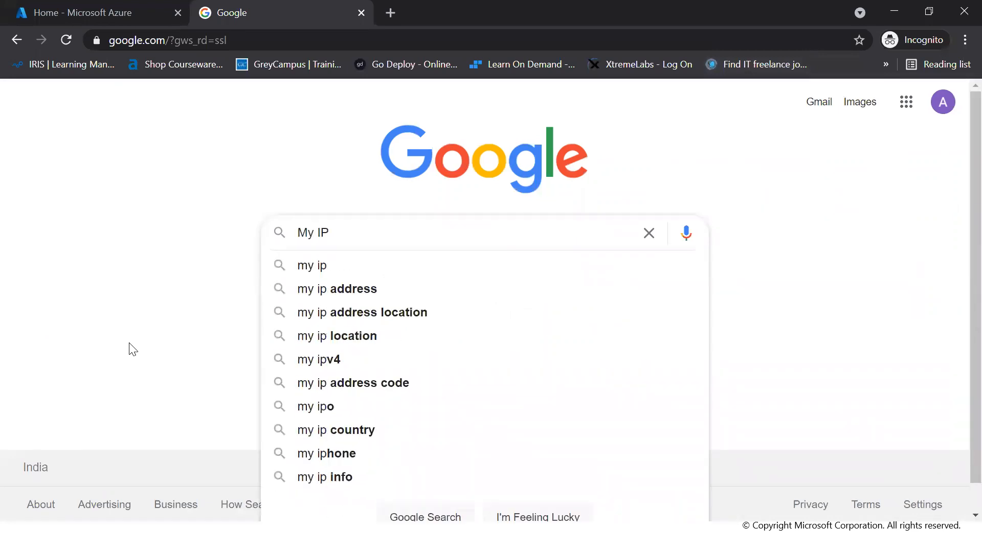
pyautogui.press('BackSpace')
pyautogui.press('BackSpace')
pyautogui.press('BackSpace')
pyautogui.press('BackSpace')
pyautogui.press('BackSpace')
pyautogui.write('What i')
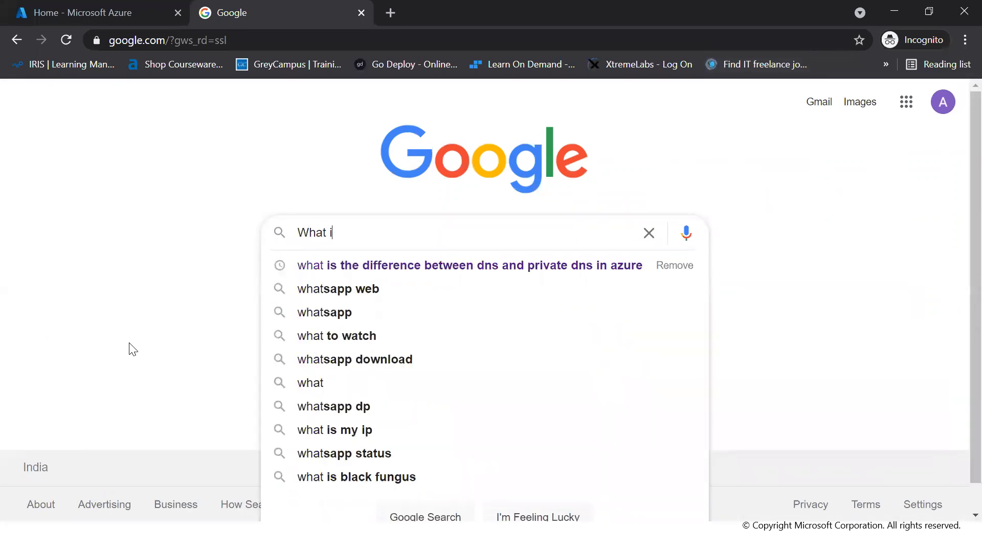
pyautogui.write('s My IP')
pyautogui.press('Return')
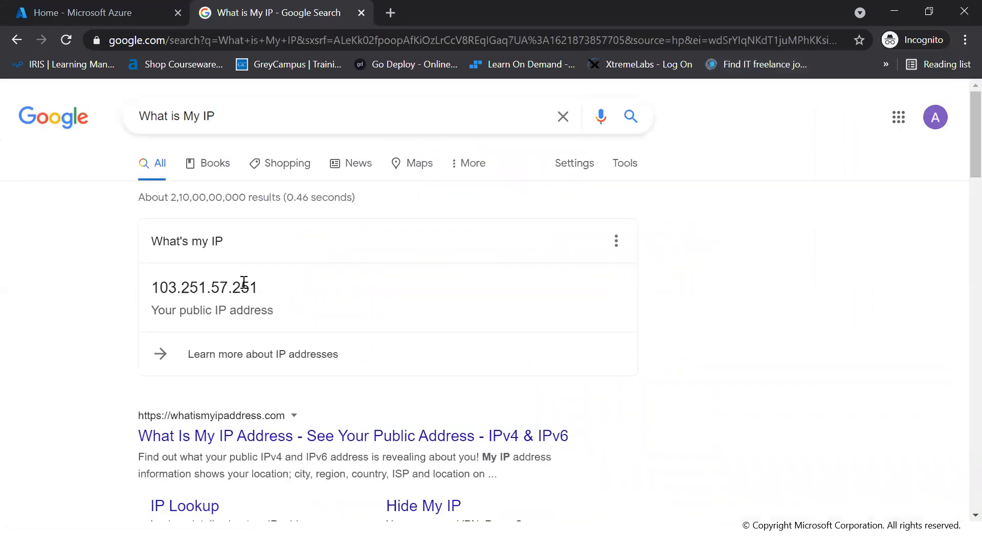
pyautogui.doubleClick(237, 287)
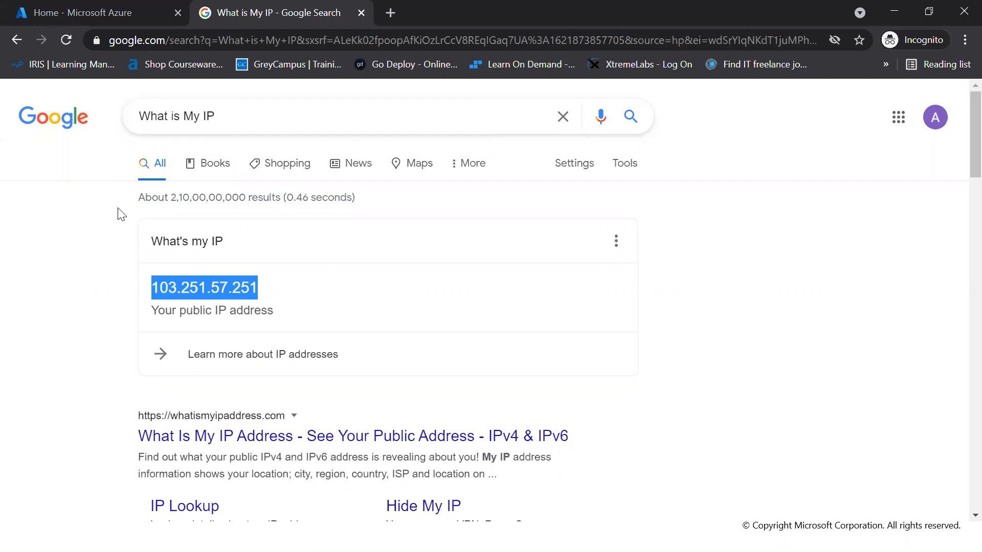
# Return to the Azure portal and check the notifications for the status of the gateway and virtual machine deployments.
pyautogui.click(60, 14)
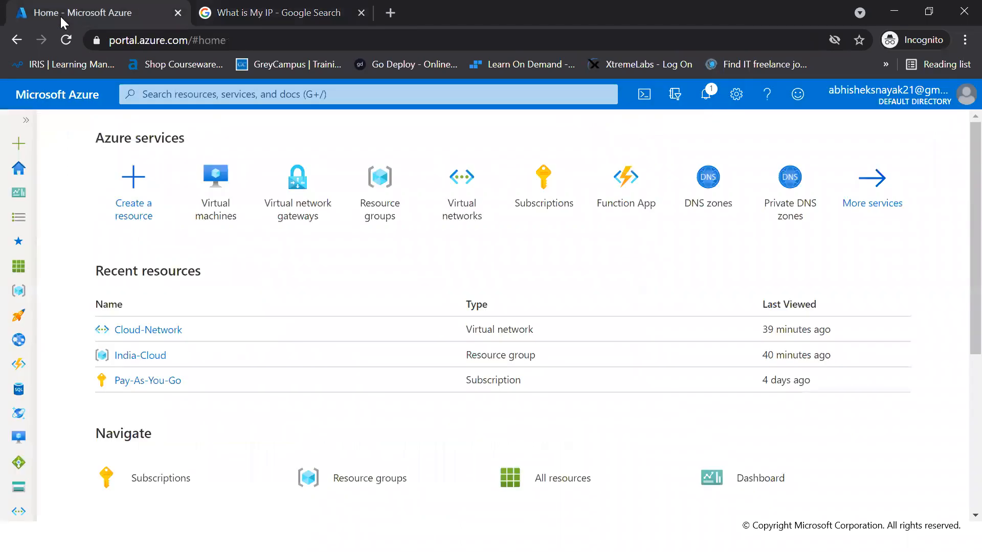
pyautogui.click(711, 100)
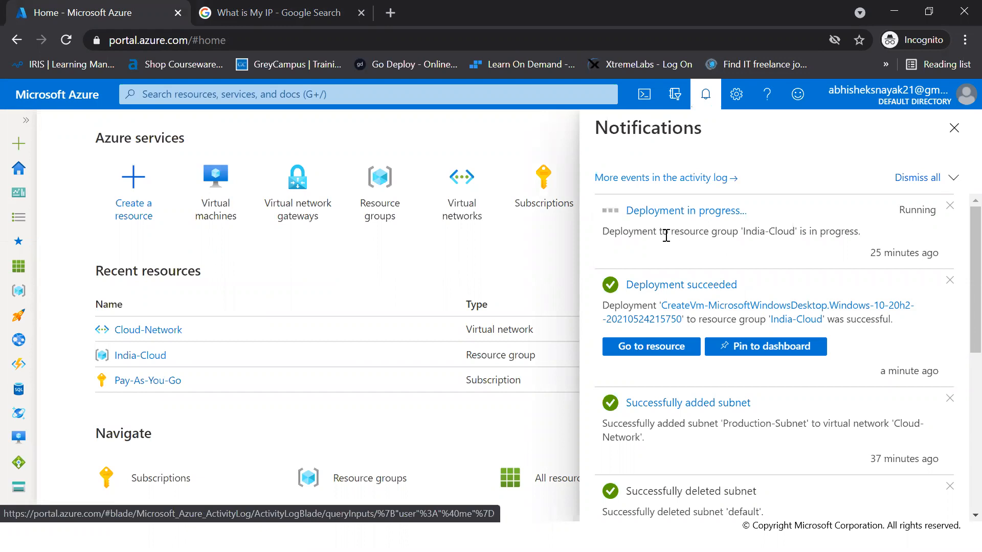
pyautogui.moveTo(662, 233); pyautogui.dragTo(797, 247)
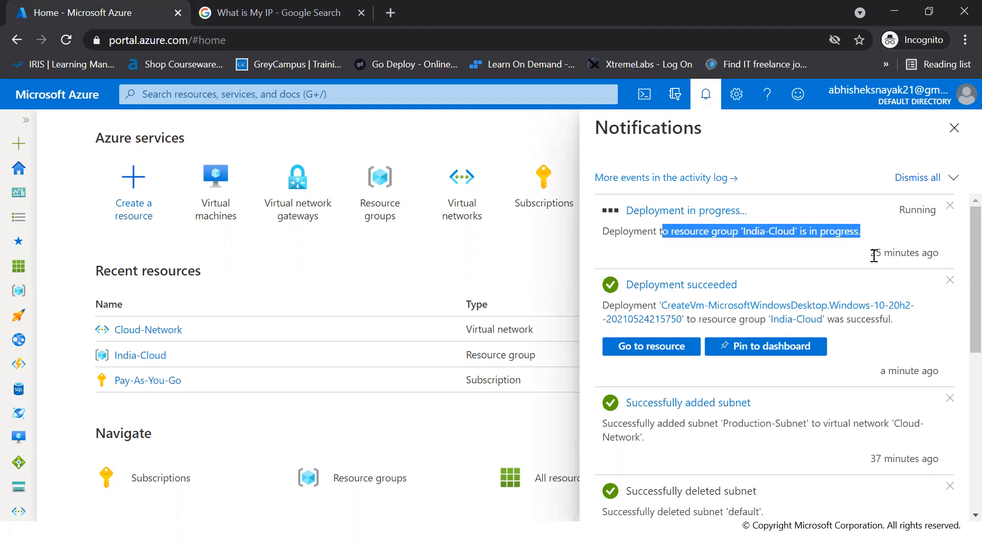
pyautogui.moveTo(871, 253); pyautogui.dragTo(947, 260)
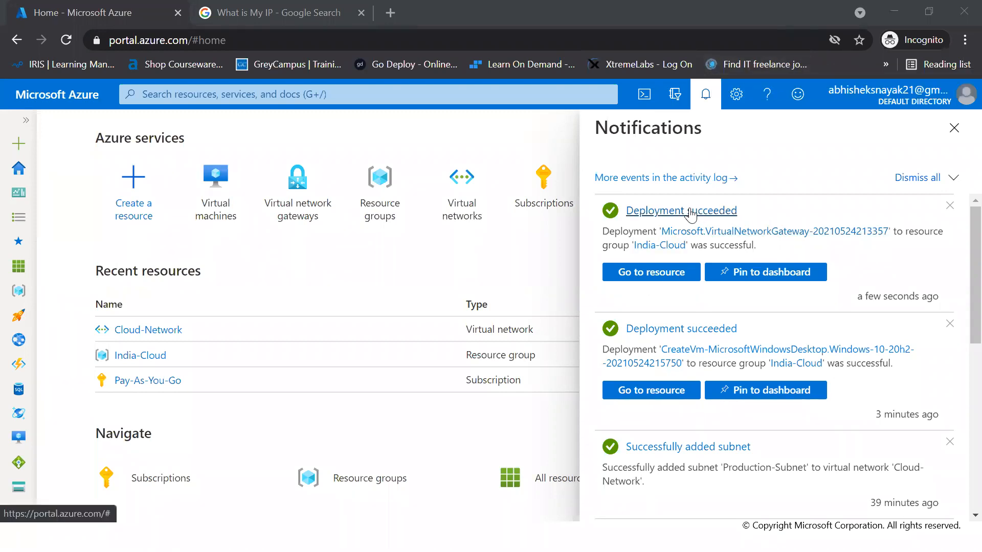
pyautogui.click(954, 129)
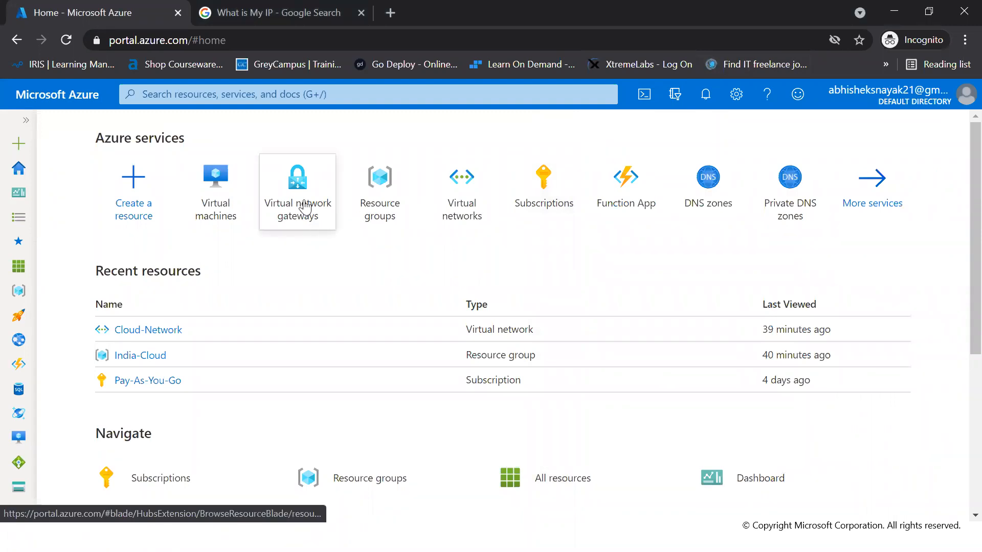
# Open Az-VirtualGateway from the virtual network gateways list and highlight its public IP address.
pyautogui.click(310, 222)
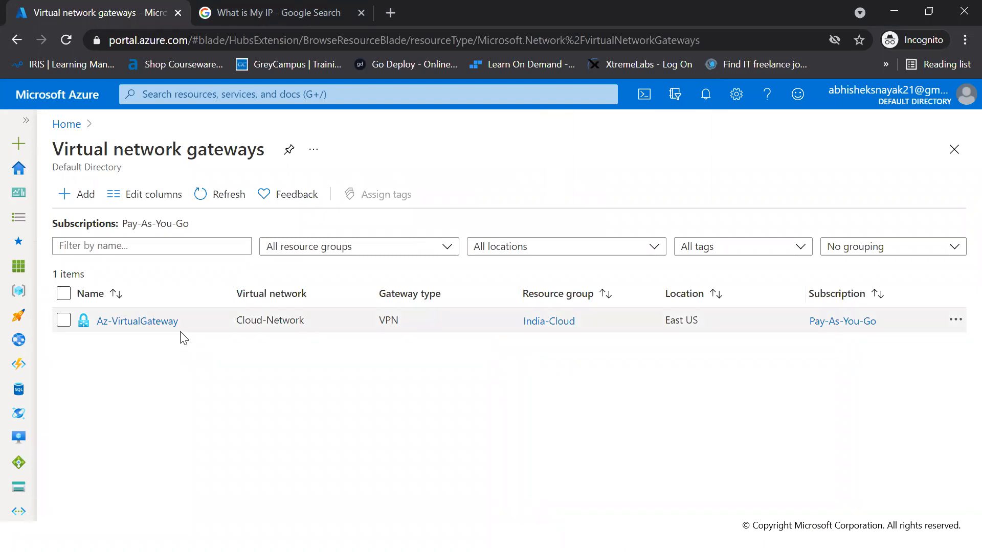
pyautogui.click(137, 323)
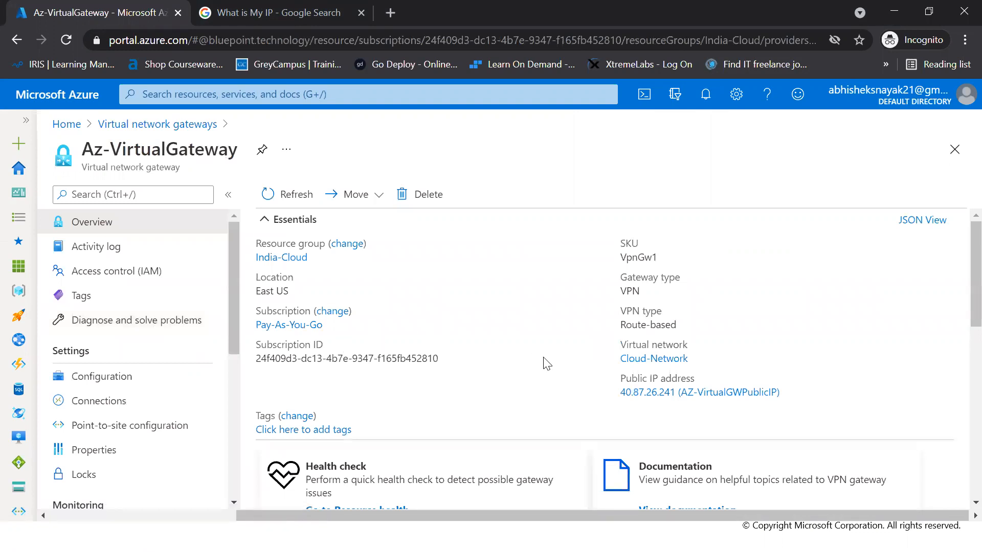
pyautogui.moveTo(619, 393); pyautogui.dragTo(678, 393)
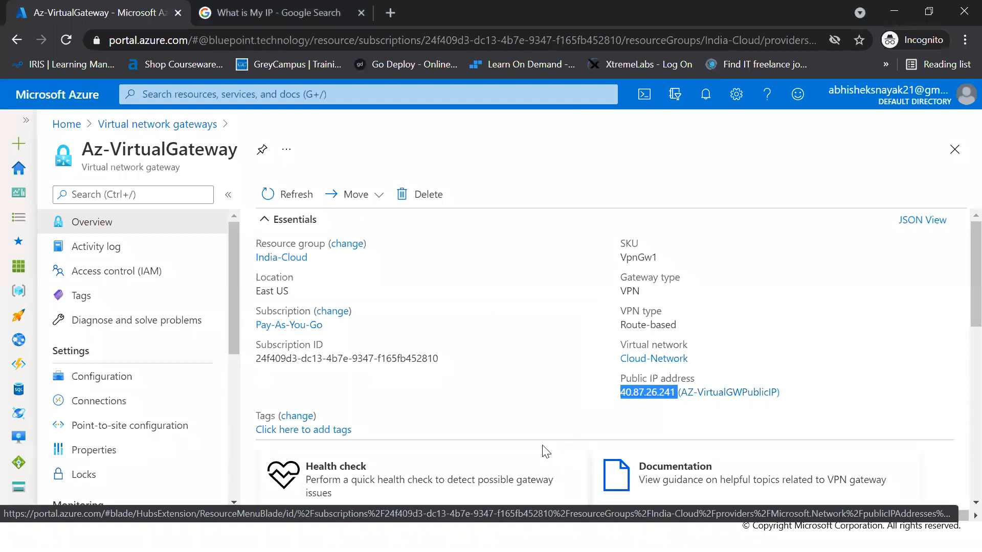
# Switch to the VPN Gateways slide in PowerPoint and circle the VNet1 GWPIP address 131.1.1.1 in red ink.
pyautogui.hotkey('alt', 'Tab')
pyautogui.hotkey('alt', 'Tab')
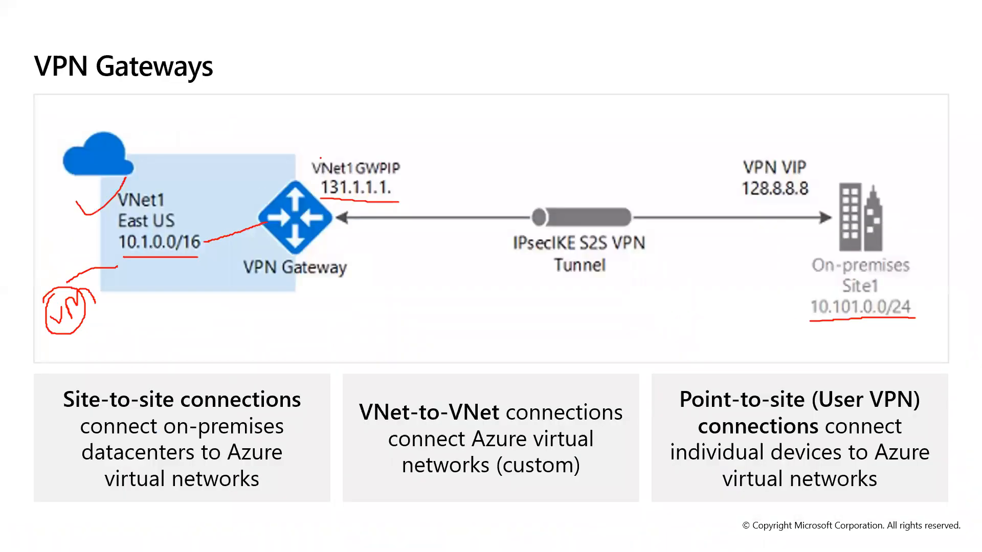
pyautogui.moveTo(307, 148); pyautogui.dragTo(307, 190)
pyautogui.moveTo(377, 215)
pyautogui.mouseDown()
pyautogui.moveTo(426, 205)
pyautogui.moveTo(415, 152)
pyautogui.moveTo(311, 143)
pyautogui.mouseUp()
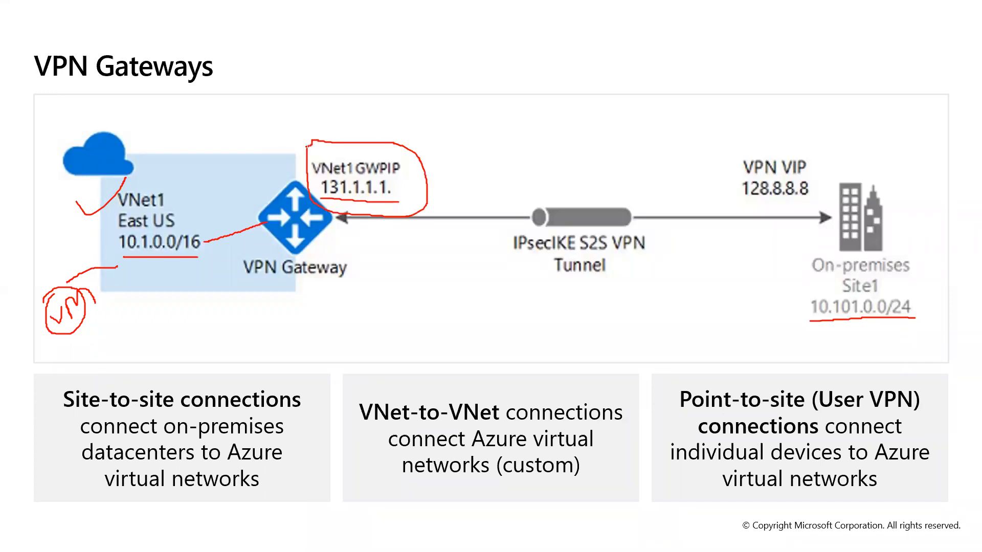
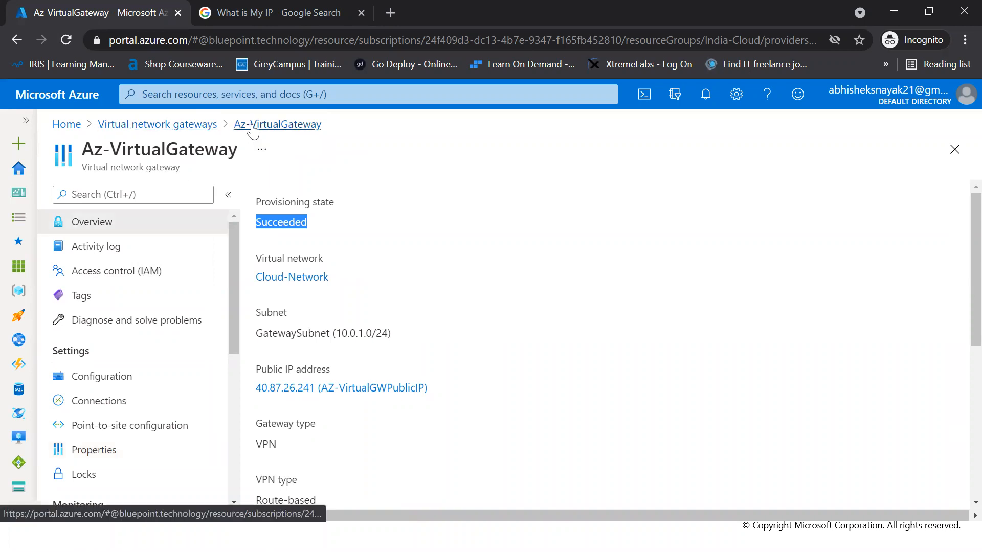
# Check the deployment notifications, and highlight the provisioning state in the properties of Az-VirtualGateway.
pyautogui.click(210, 124)
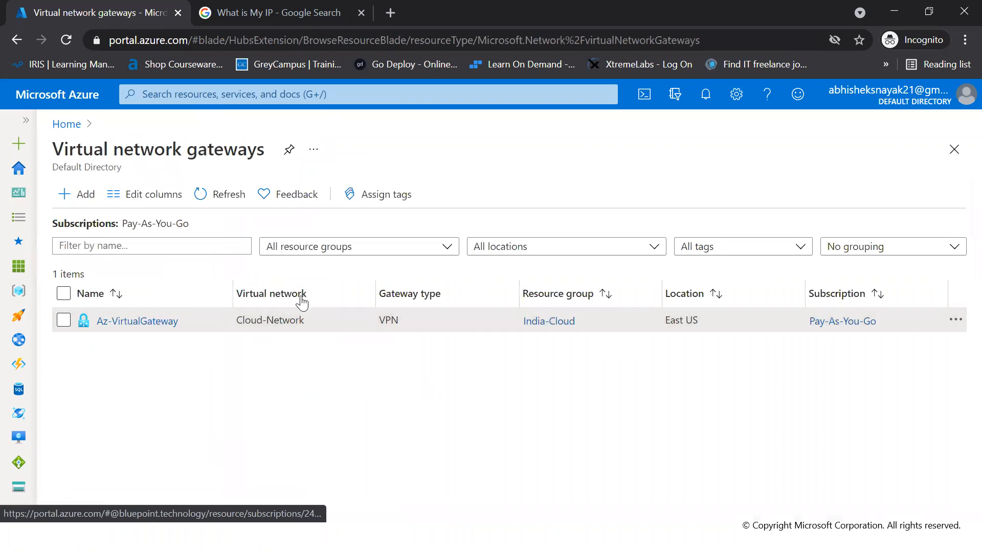
pyautogui.click(716, 101)
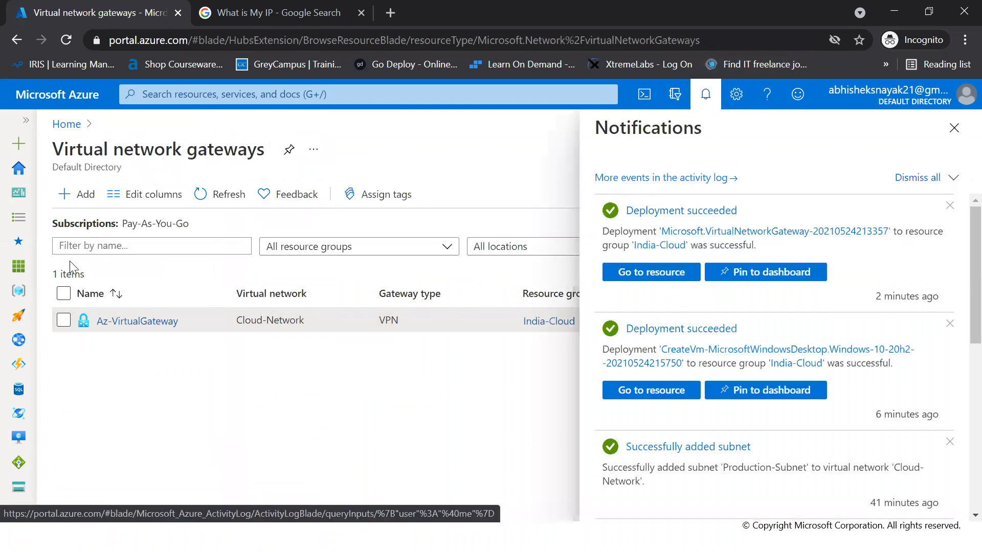
pyautogui.click(125, 323)
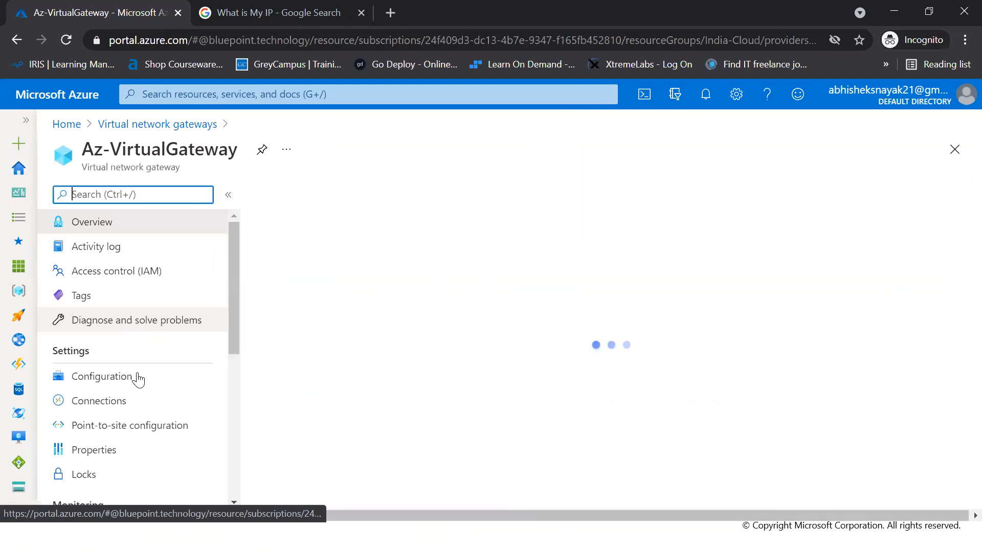
pyautogui.click(95, 452)
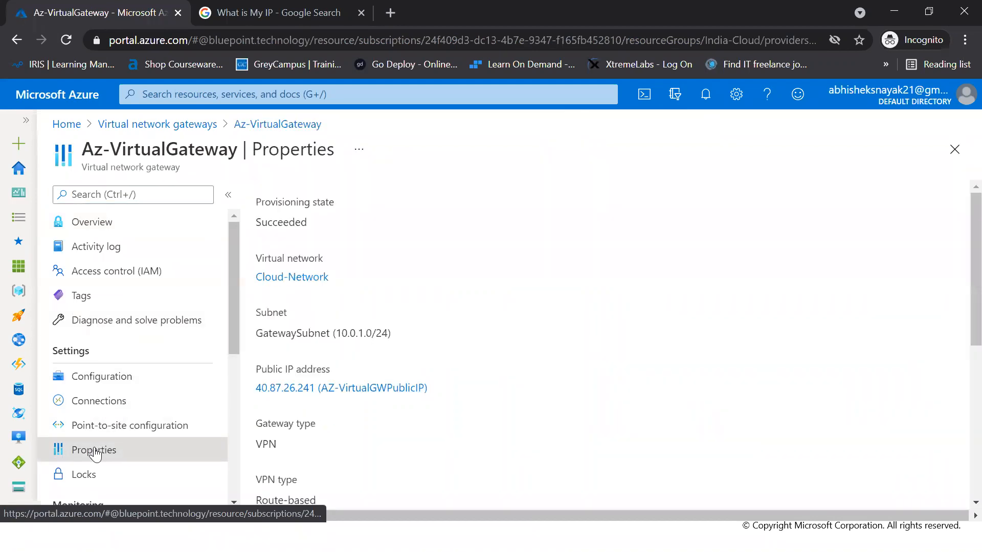
pyautogui.doubleClick(291, 221)
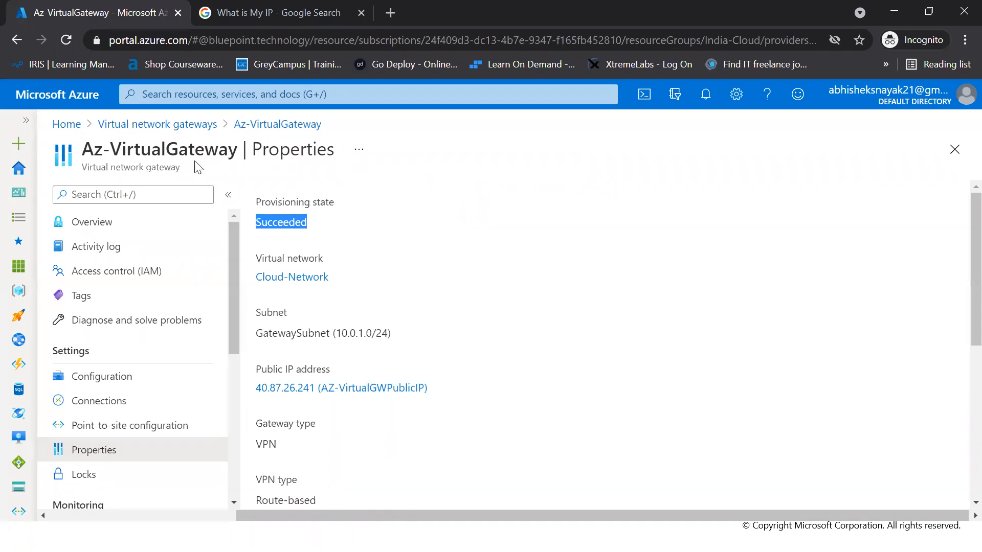
# Return to the portal home, search for "vpn connection" and open the Connections service.
pyautogui.click(66, 125)
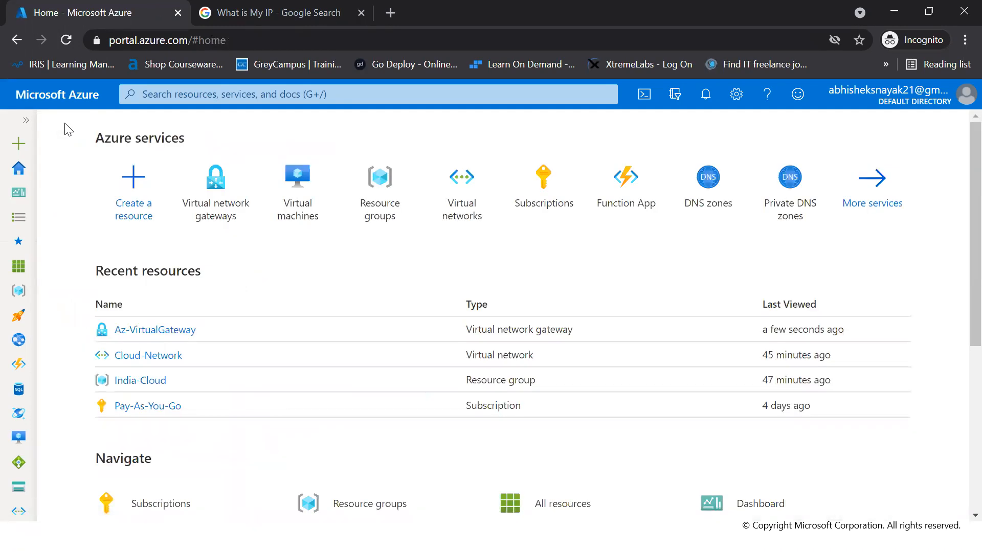
pyautogui.click(311, 96)
pyautogui.write('connection')
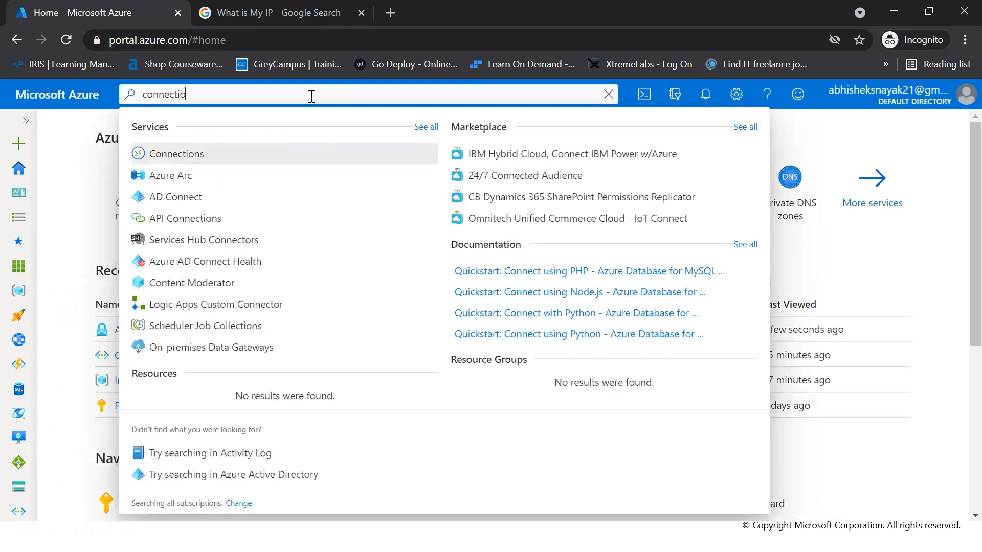
pyautogui.press('BackSpace')
pyautogui.press('BackSpace')
pyautogui.press('BackSpace')
pyautogui.press('BackSpace')
pyautogui.press('BackSpace')
pyautogui.press('BackSpace')
pyautogui.press('BackSpace')
pyautogui.press('BackSpace')
pyautogui.press('BackSpace')
pyautogui.write('vpn connec')
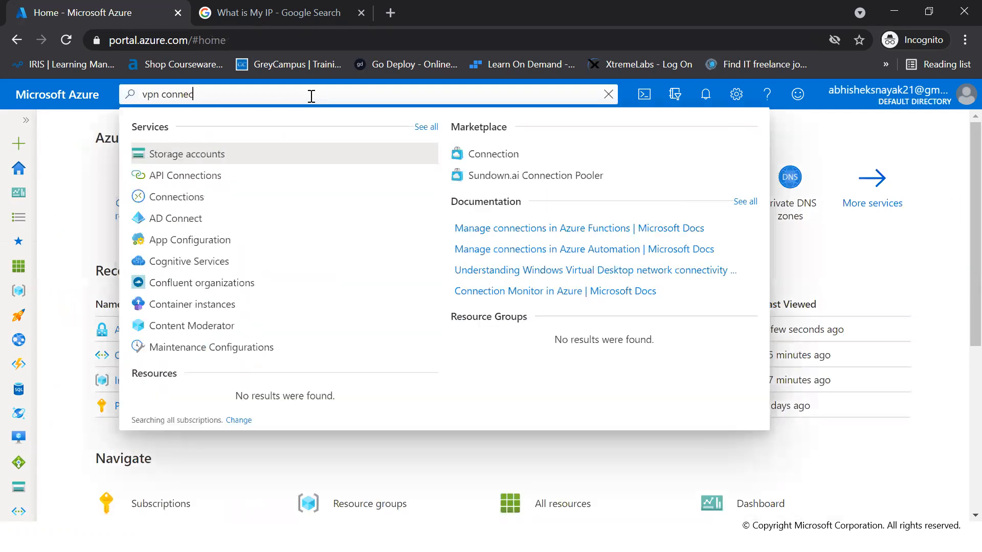
pyautogui.write('tion')
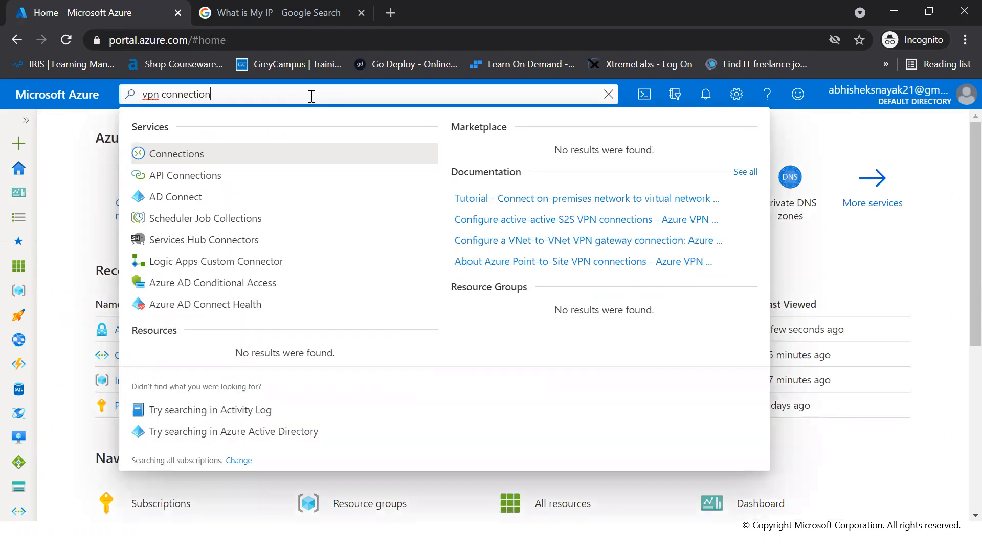
pyautogui.click(223, 162)
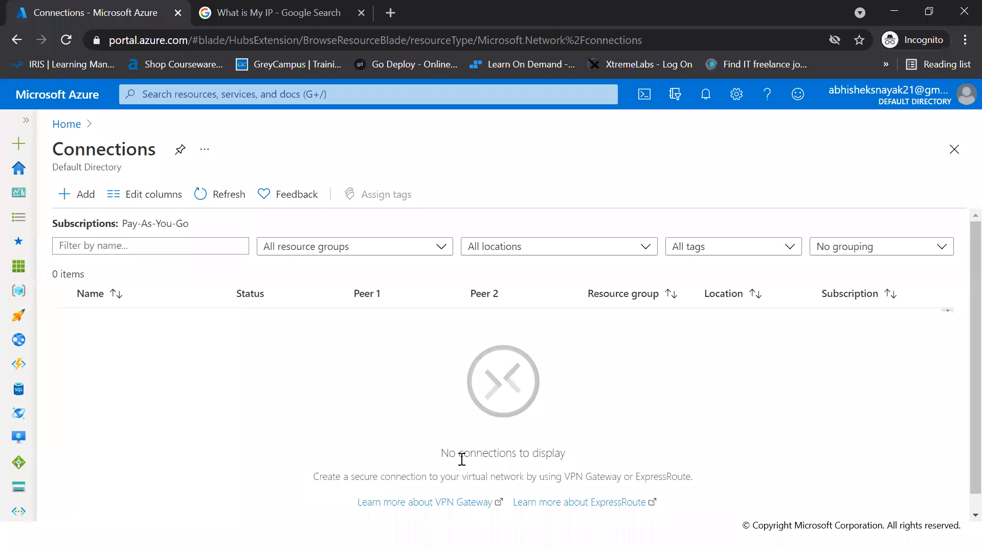
# Highlight the empty-list message on the Connections page and the note about creating a secure connection with VPN Gateway.
pyautogui.moveTo(439, 455); pyautogui.dragTo(584, 449)
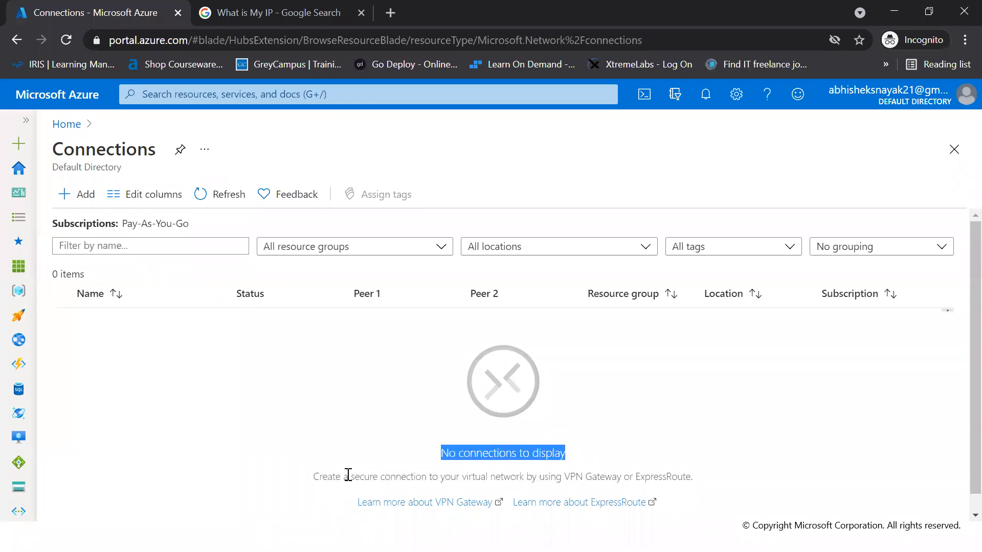
pyautogui.moveTo(313, 476); pyautogui.dragTo(617, 481)
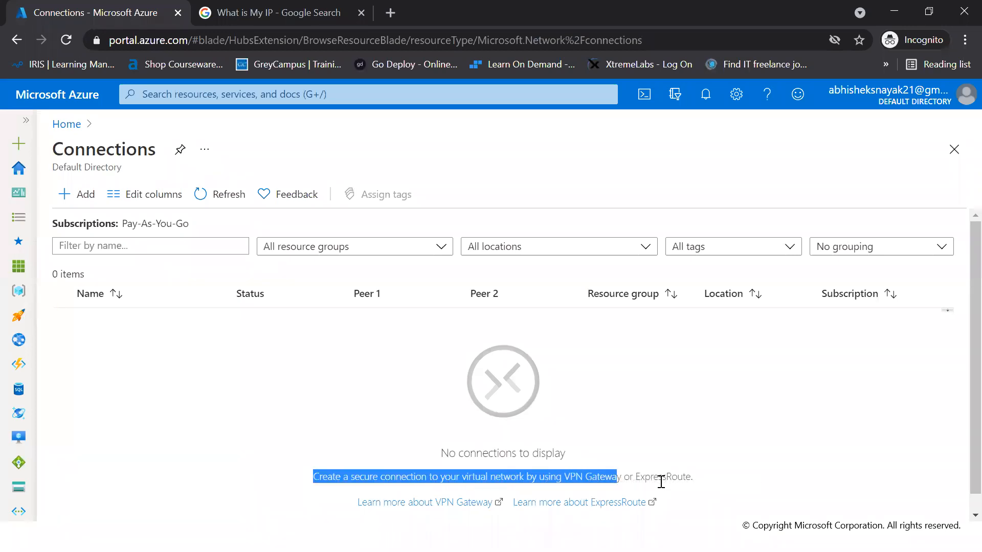
pyautogui.click(170, 377)
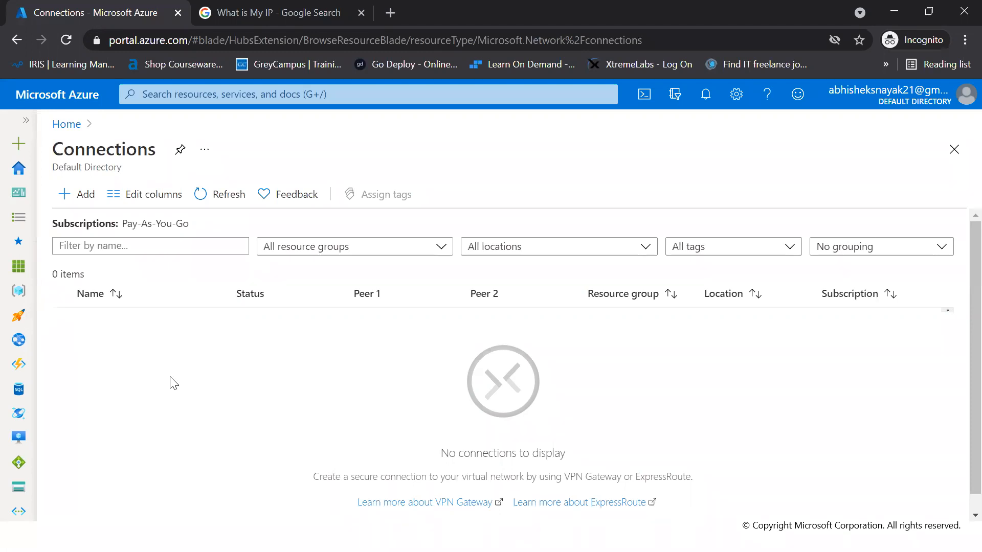
# Start creating a new connection and assign it to the India-Cloud resource group.
pyautogui.click(64, 203)
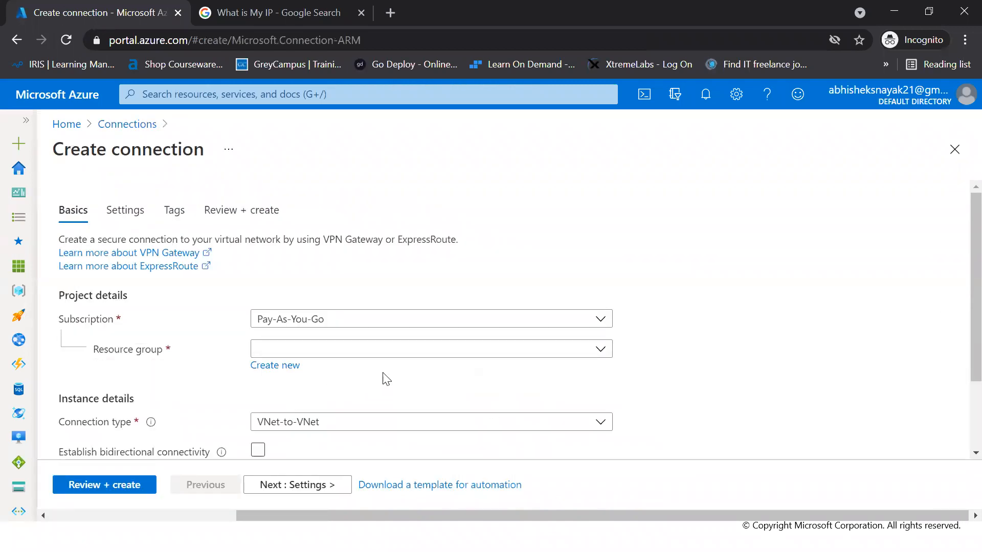
pyautogui.click(410, 356)
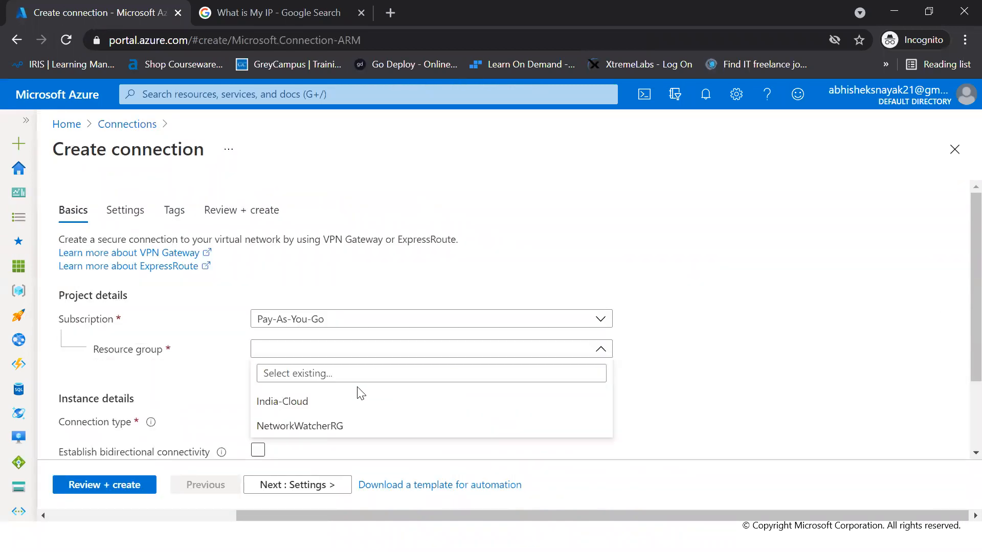
pyautogui.click(312, 402)
pyautogui.scroll(-2, 668, 399)
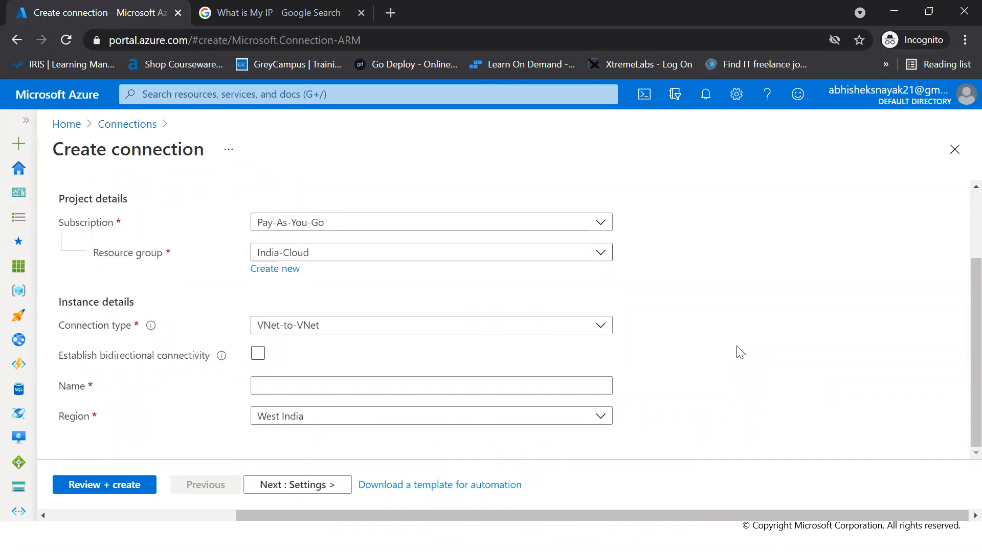
# Set the connection type to Site-to-site (IPsec).
pyautogui.click(552, 330)
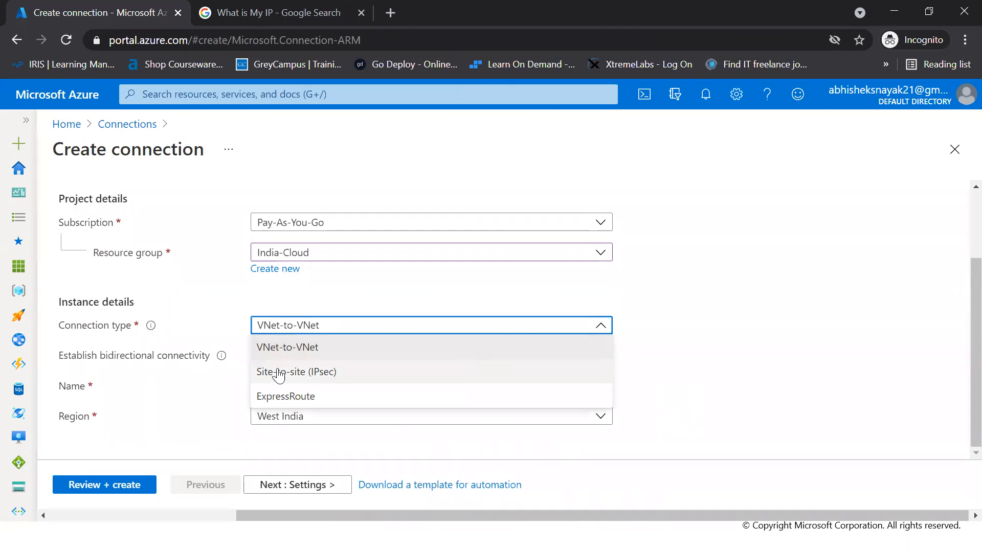
pyautogui.click(344, 381)
pyautogui.click(349, 385)
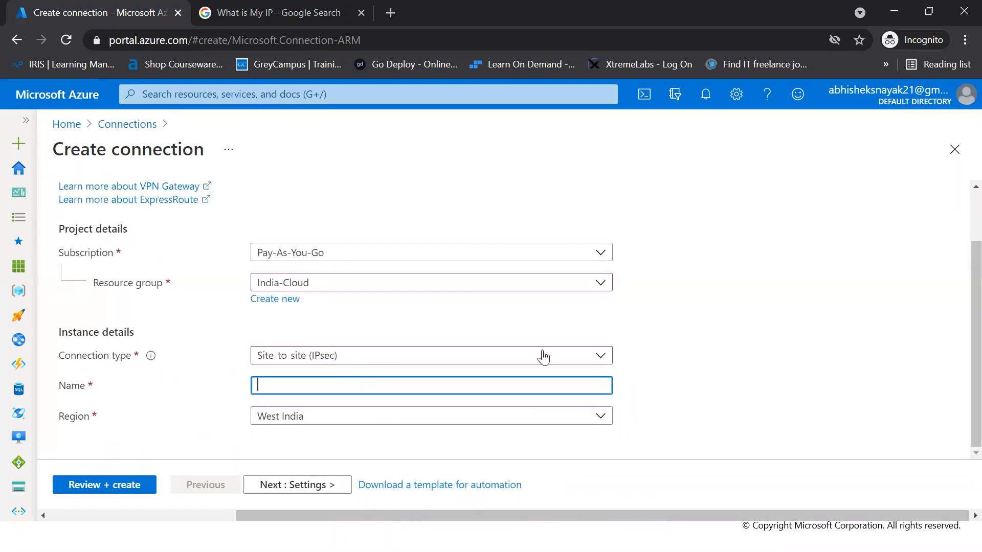
pyautogui.click(704, 299)
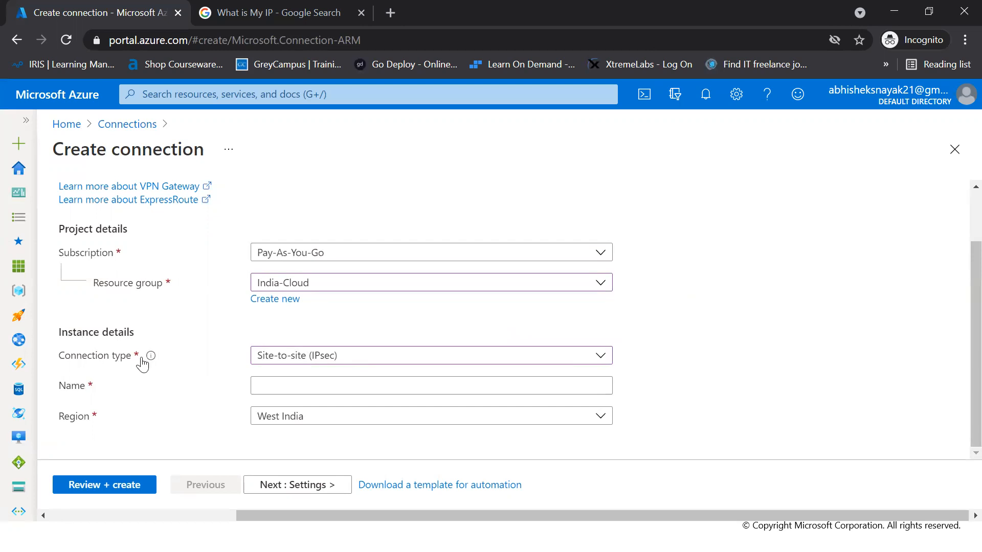
pyautogui.moveTo(152, 360)
# Name the connection S2S-Azure-Demo and set its region to East US.
pyautogui.click(288, 395)
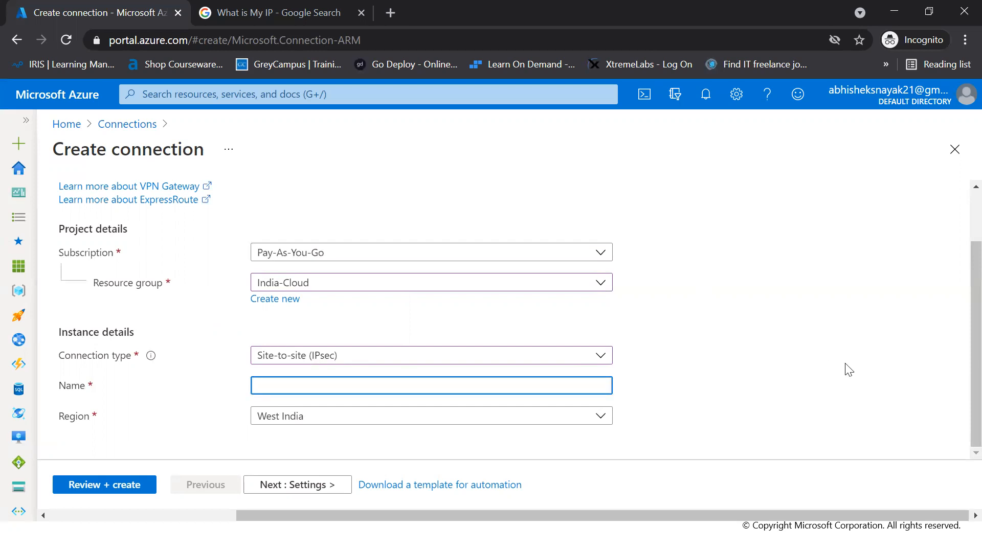
pyautogui.write('S2S-Azure-Demo')
pyautogui.click(808, 357)
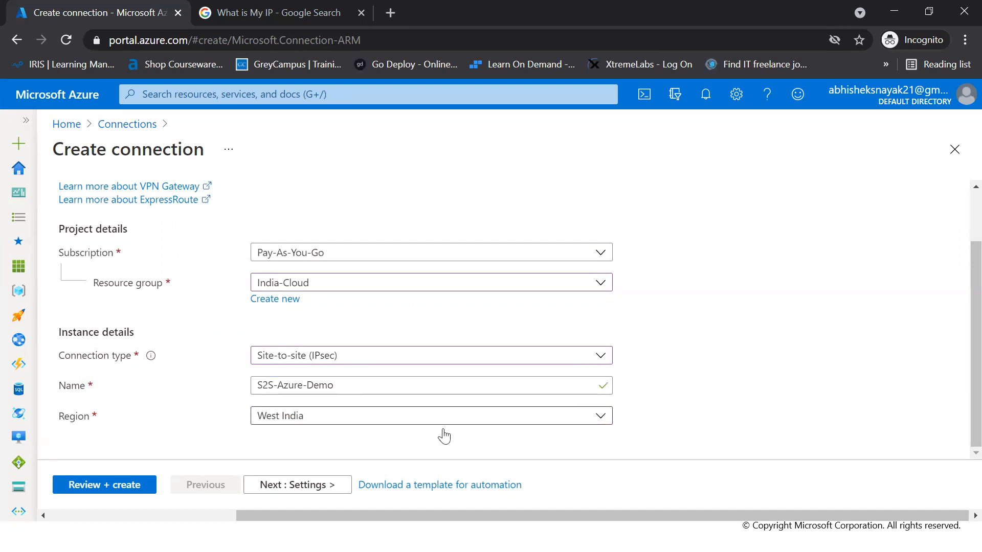
pyautogui.click(328, 416)
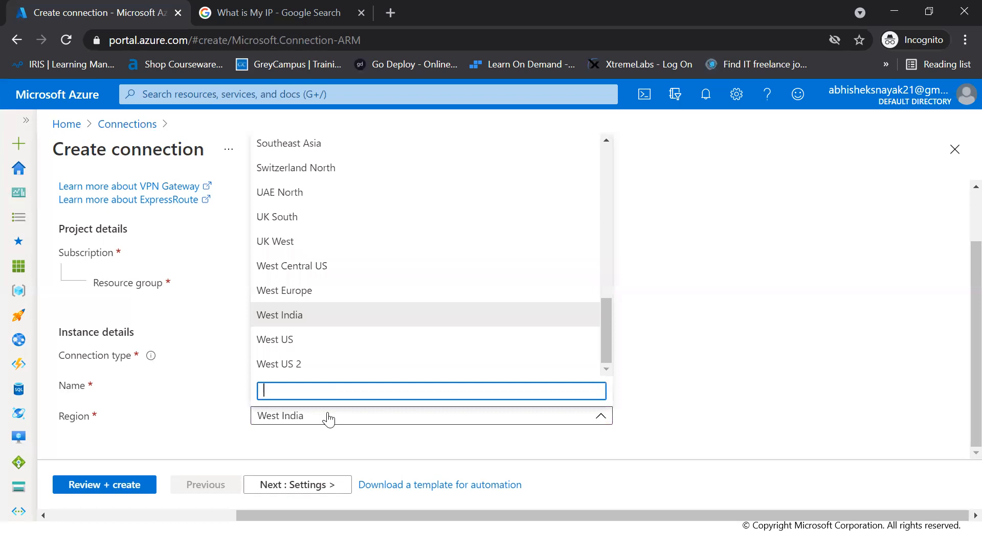
pyautogui.scroll(10, 318, 328)
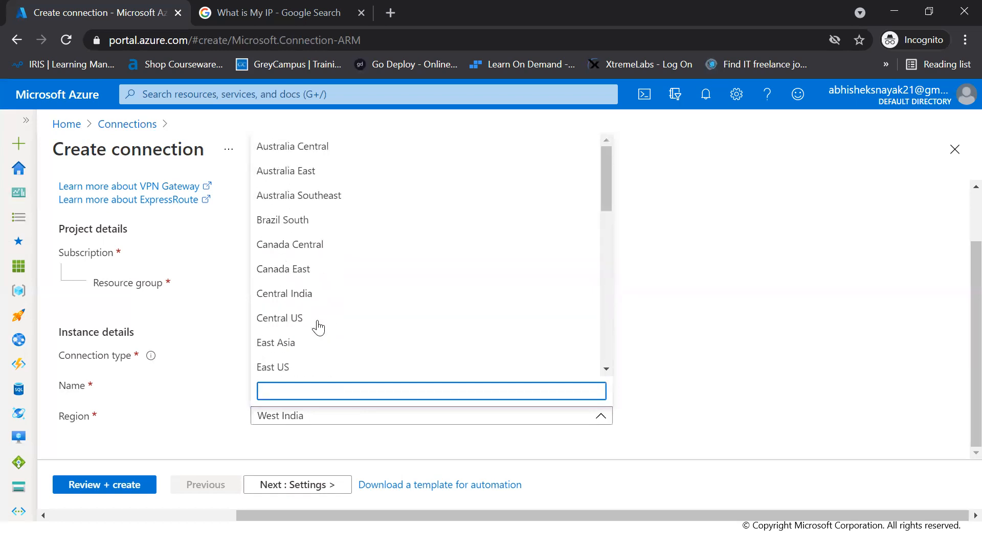
pyautogui.click(290, 368)
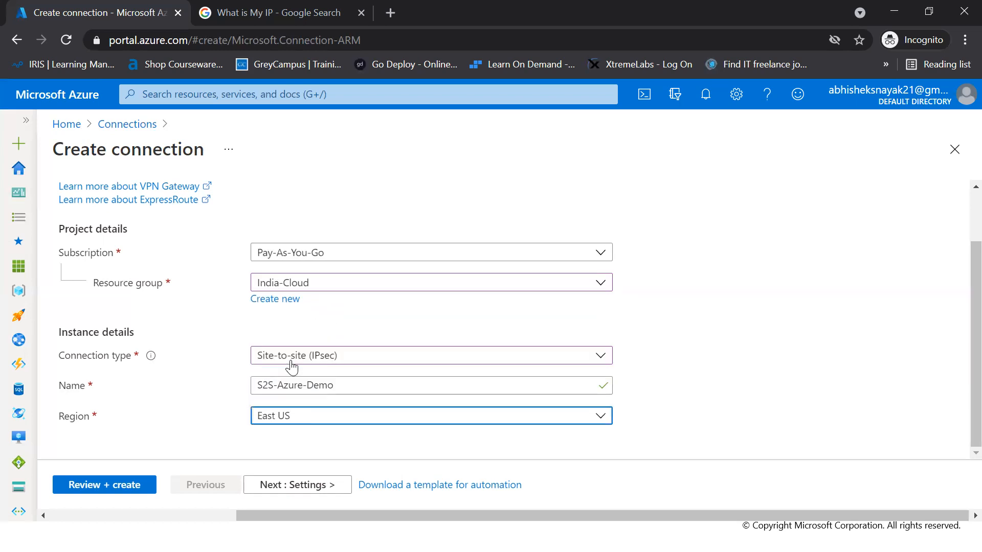
pyautogui.click(725, 418)
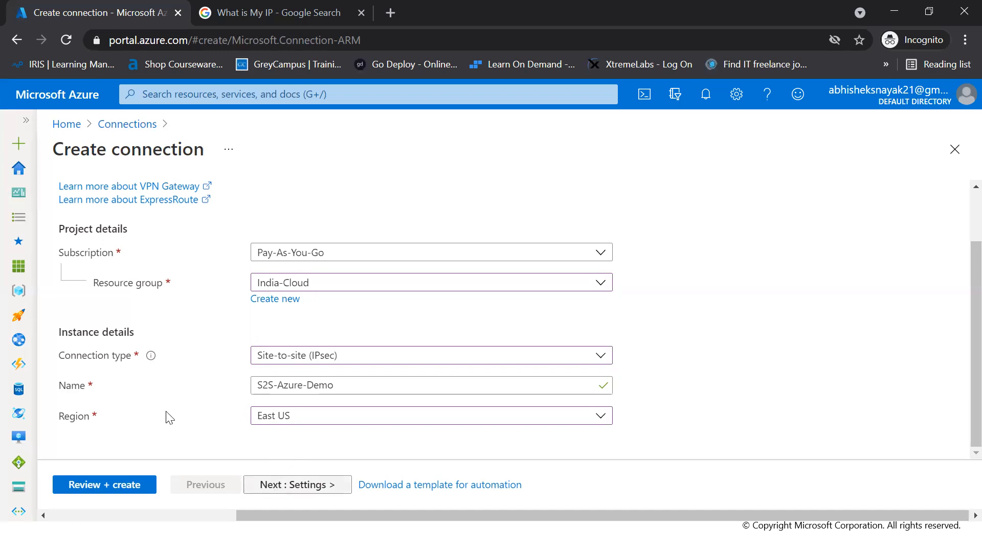
# Continue to the connection settings, choose Az-VirtualGateway as the virtual network gateway and read the hint for the local network gateway.
pyautogui.click(279, 485)
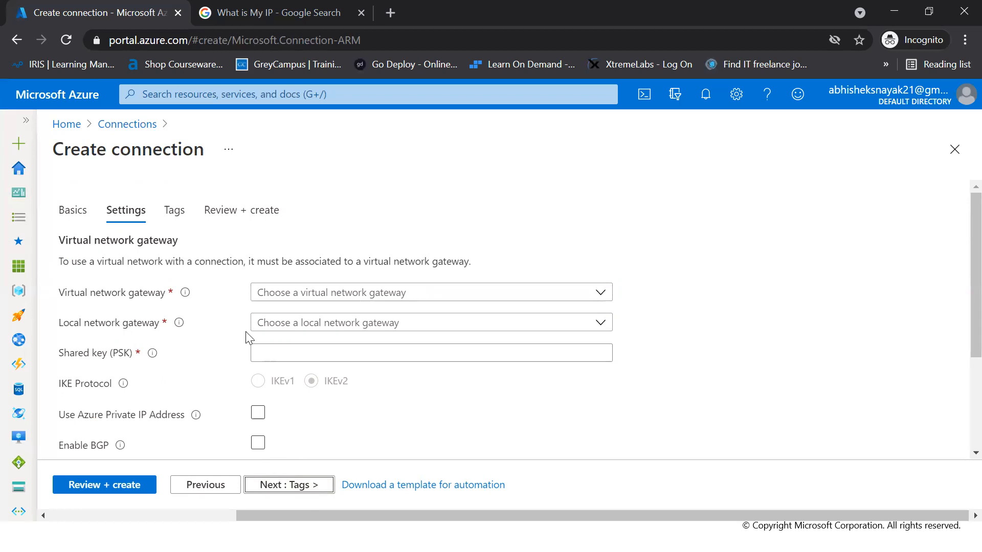
pyautogui.click(448, 302)
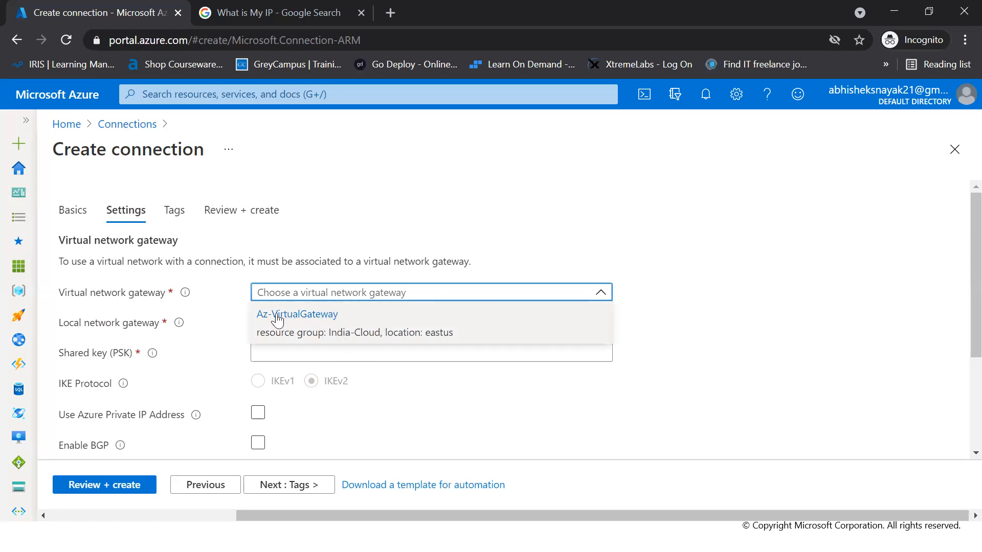
pyautogui.click(298, 313)
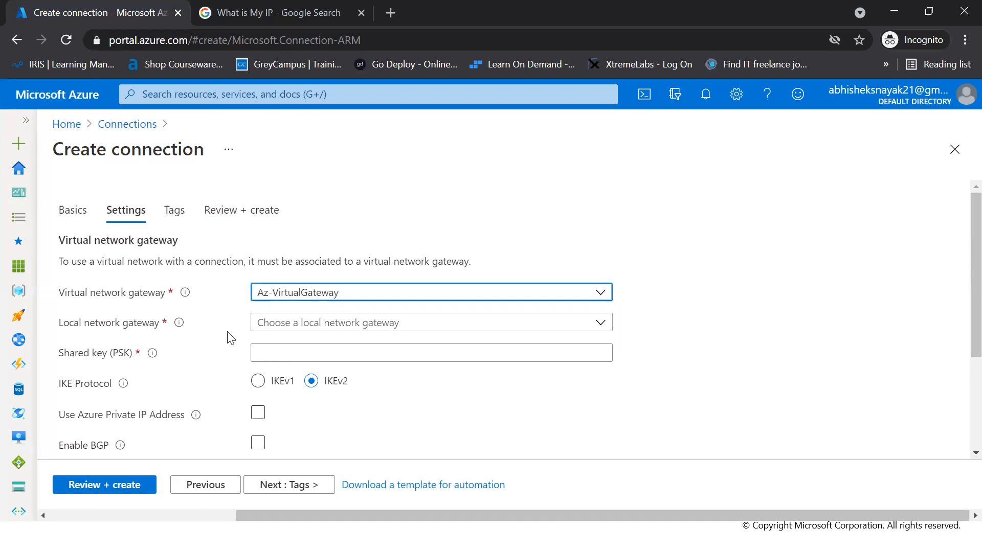
pyautogui.click(61, 325)
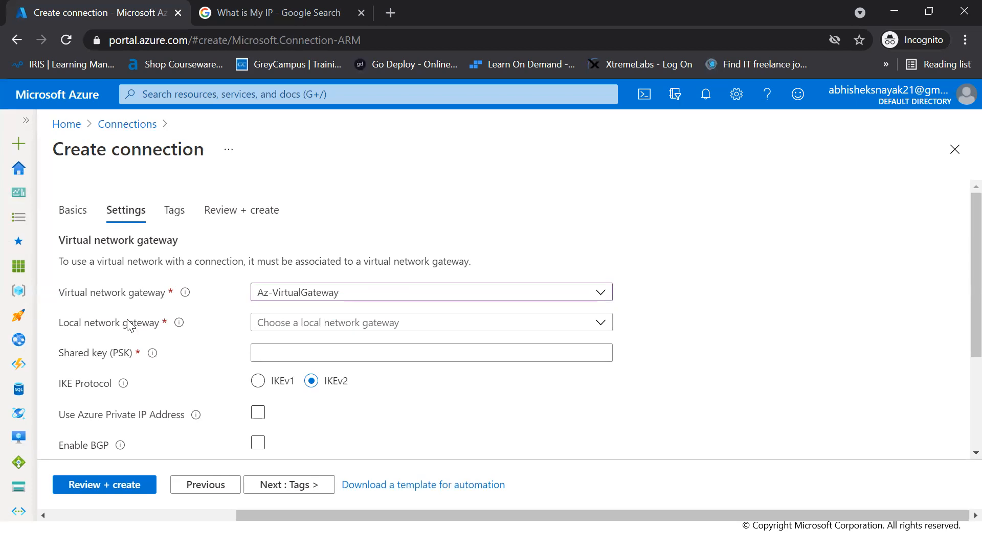
pyautogui.moveTo(185, 331)
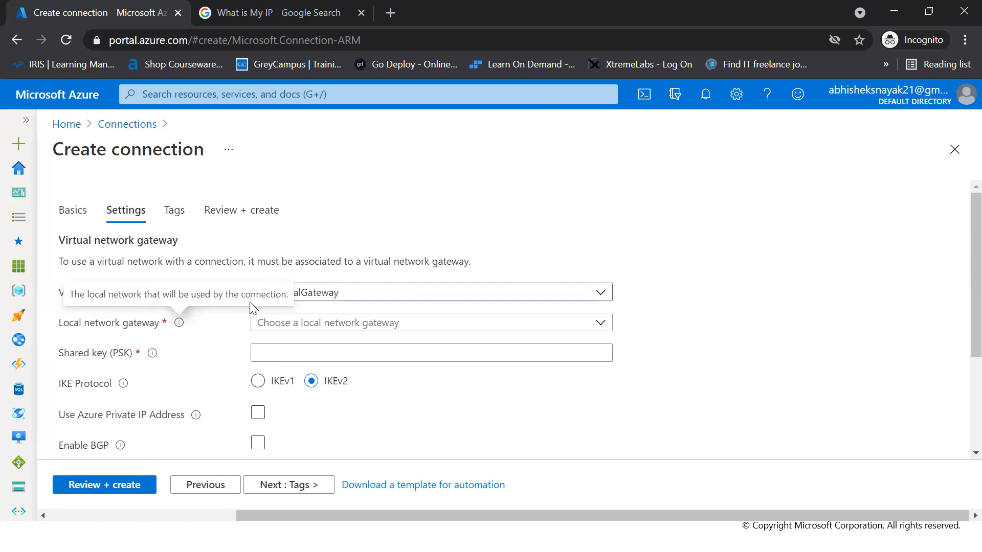
# Switch to the VPN Gateways slide in PowerPoint and draw a red ink arc above VNet1 and the VPN gateway.
pyautogui.hotkey('alt', 'Tab')
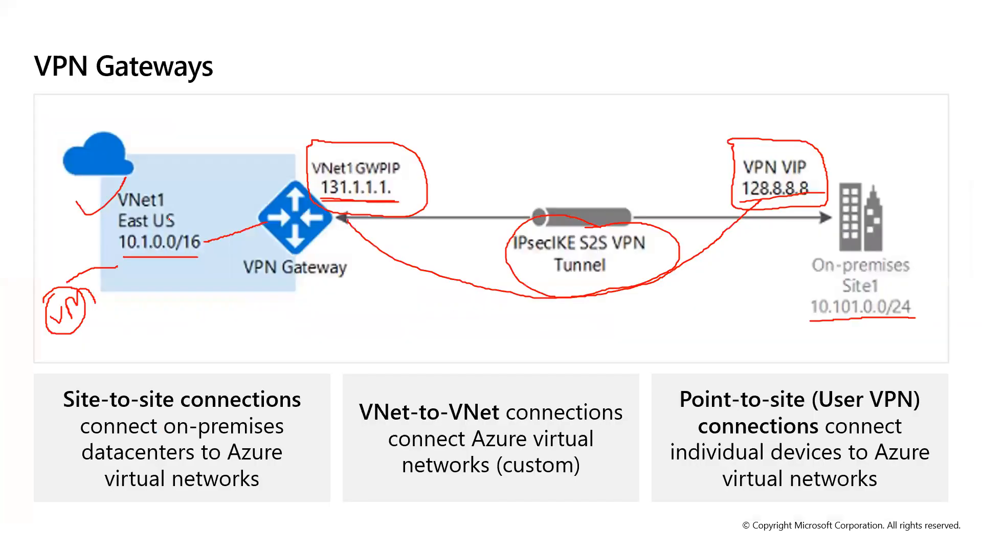
pyautogui.moveTo(54, 127); pyautogui.dragTo(403, 105)
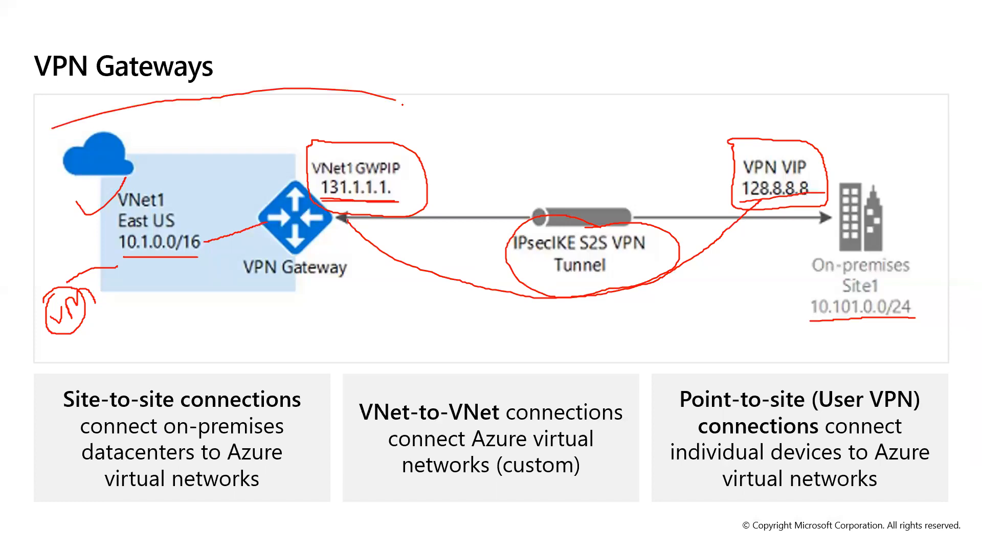
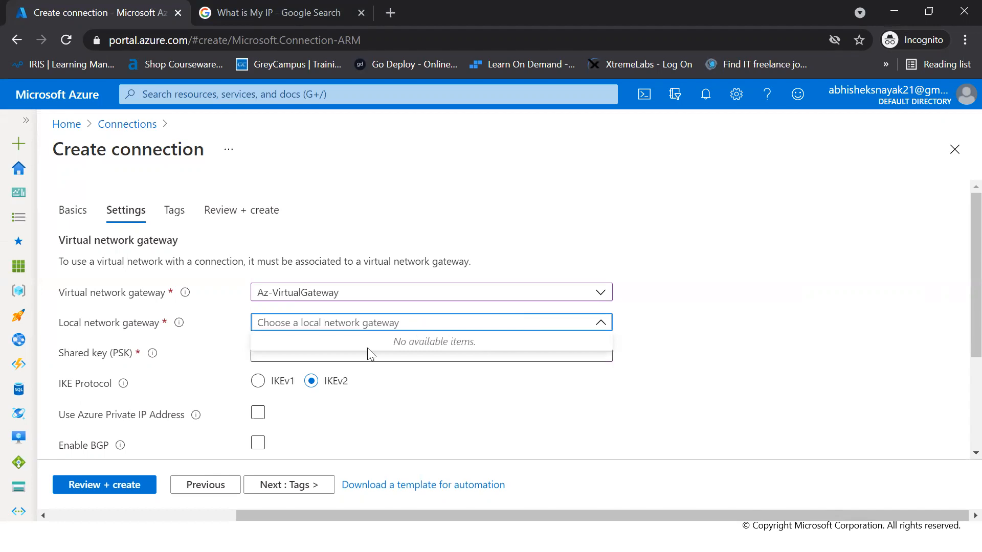
# Check which local network gateways can be chosen in the connection settings.
pyautogui.click(396, 335)
pyautogui.click(596, 328)
pyautogui.click(600, 324)
pyautogui.click(600, 325)
pyautogui.click(460, 309)
pyautogui.click(286, 328)
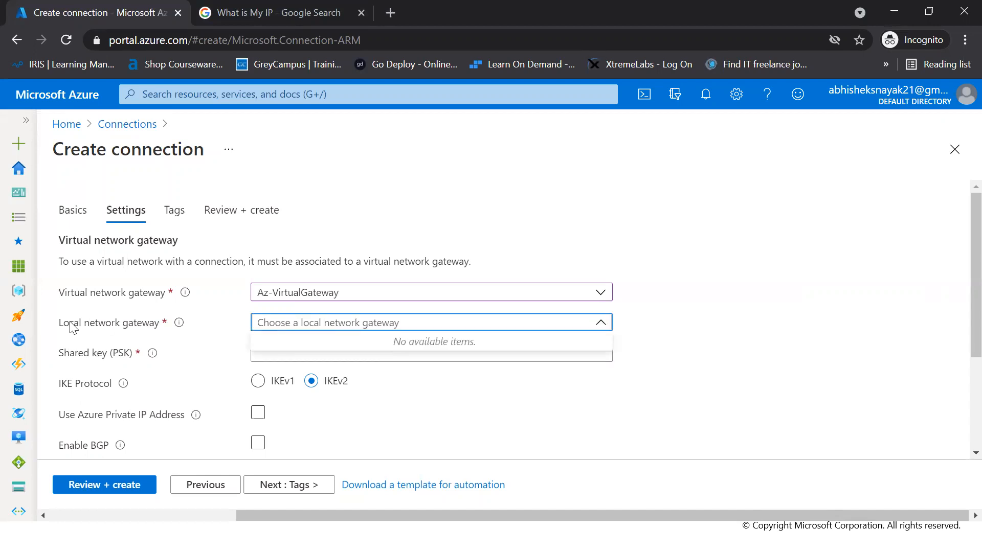
pyautogui.click(62, 325)
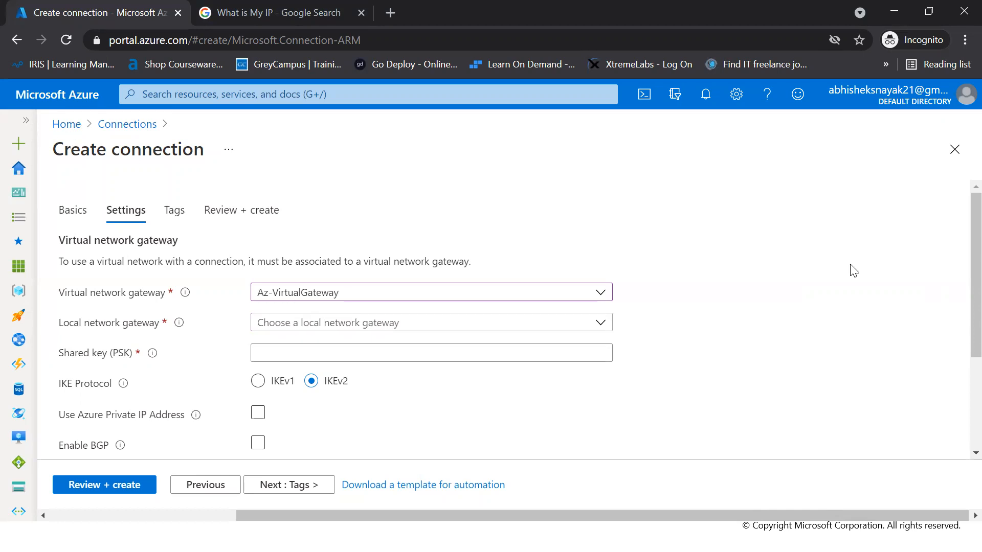
# Discard the unfinished connection and return to the portal home page.
pyautogui.click(954, 150)
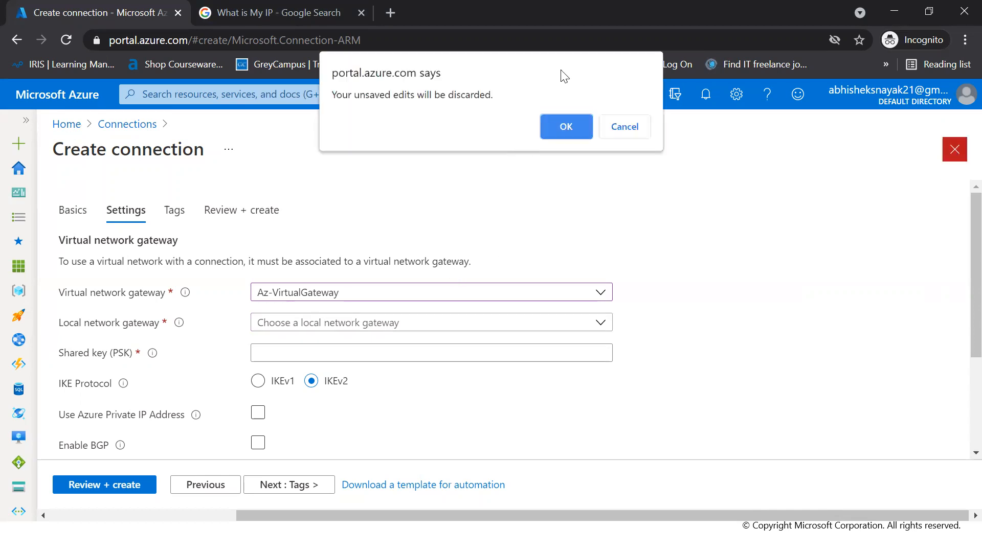
pyautogui.click(565, 127)
pyautogui.click(64, 127)
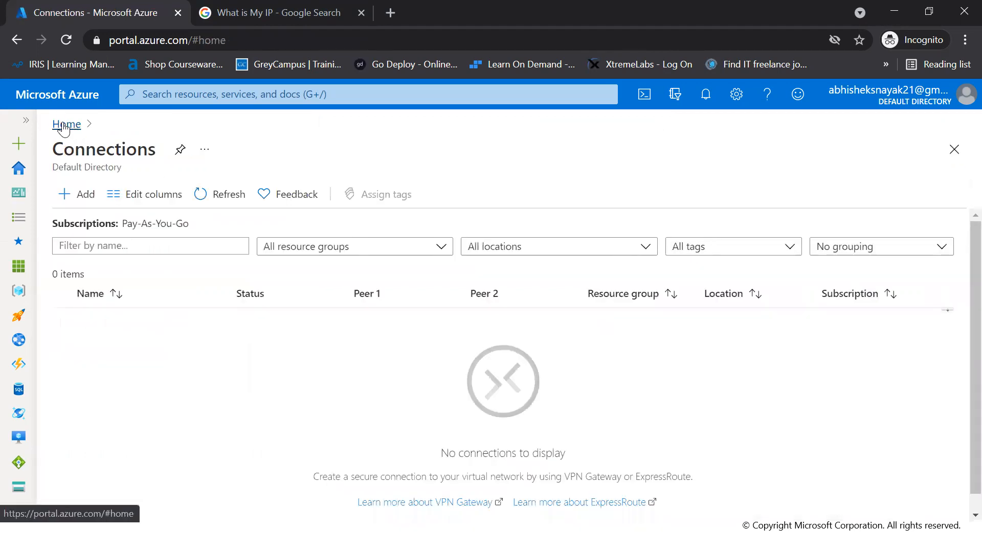
# Search the portal for Local Network, open the local network gateways service and start creating a new gateway.
pyautogui.click(228, 95)
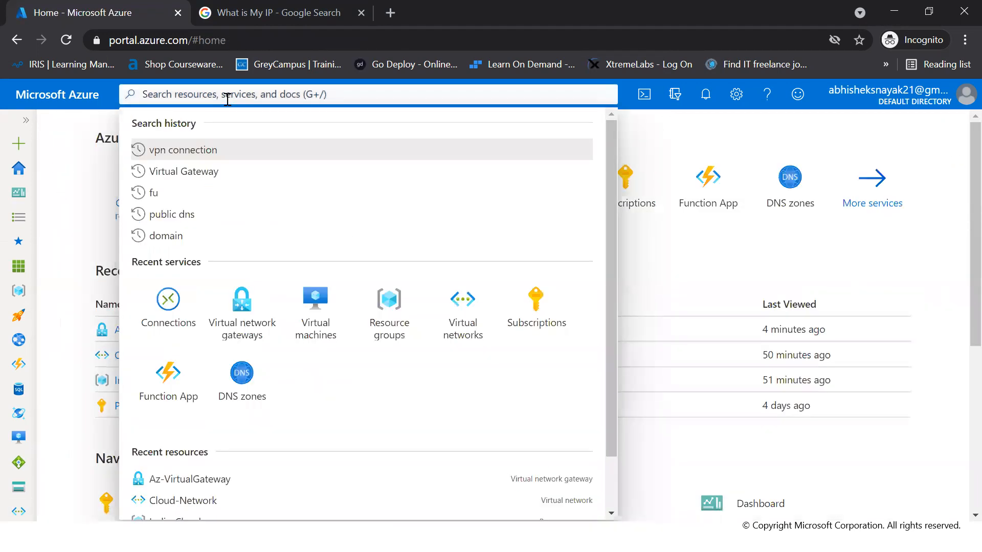
pyautogui.write('Local')
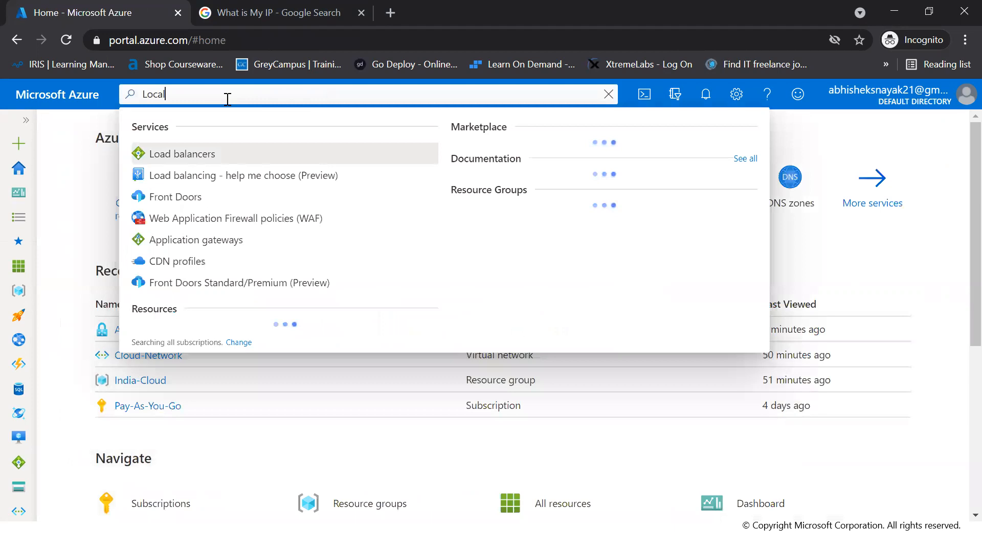
pyautogui.write(' Network')
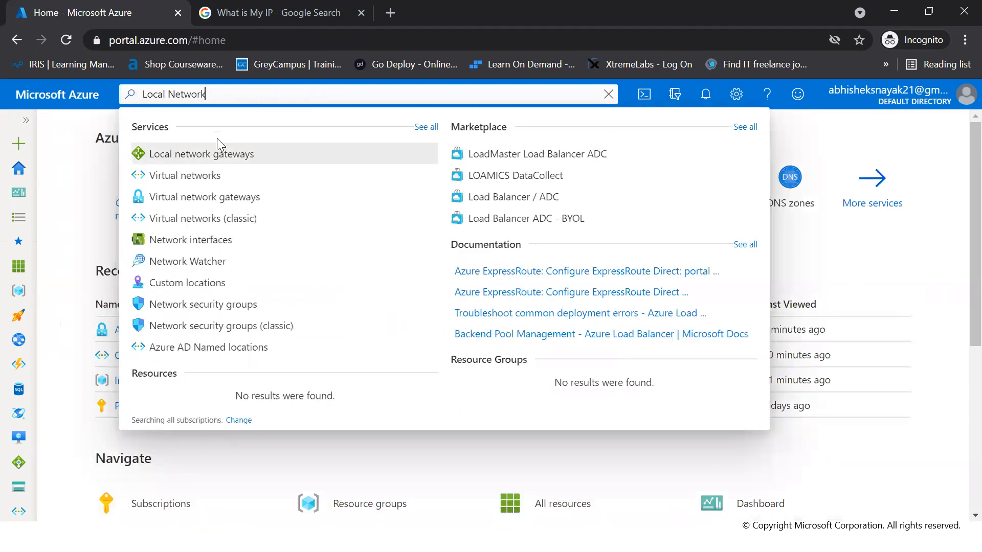
pyautogui.click(230, 153)
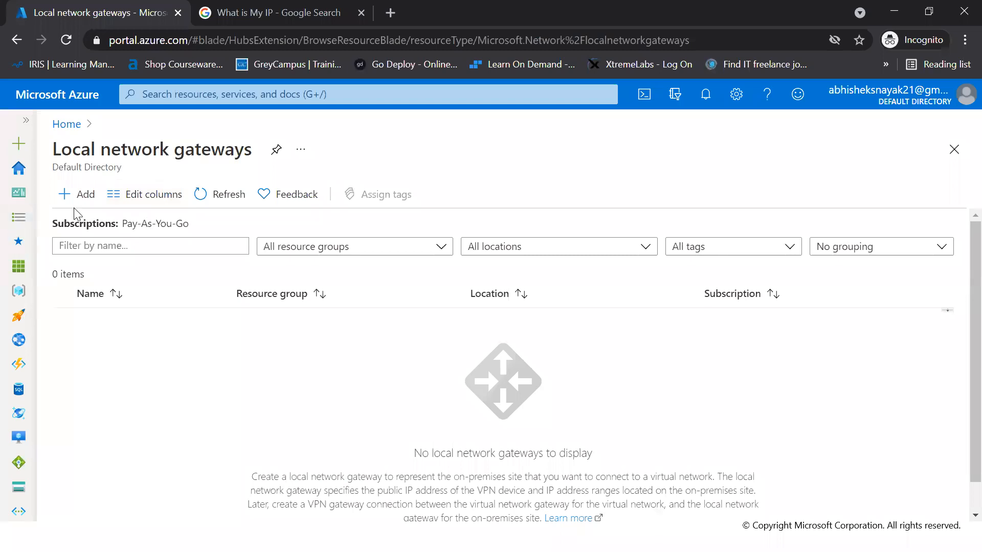
pyautogui.click(84, 199)
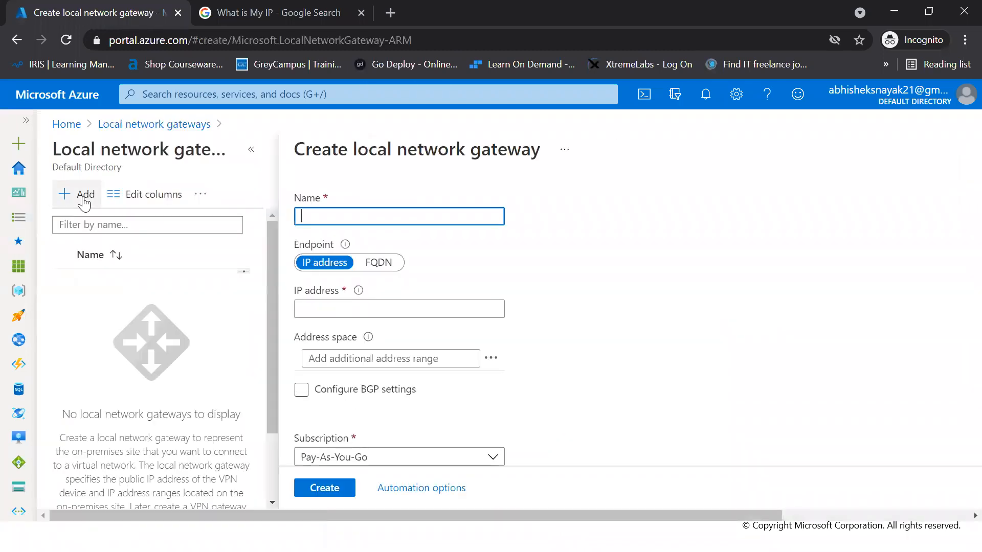
# Collapse the gateway list and name the new local network gateway MyOnPremDevIP.
pyautogui.click(251, 157)
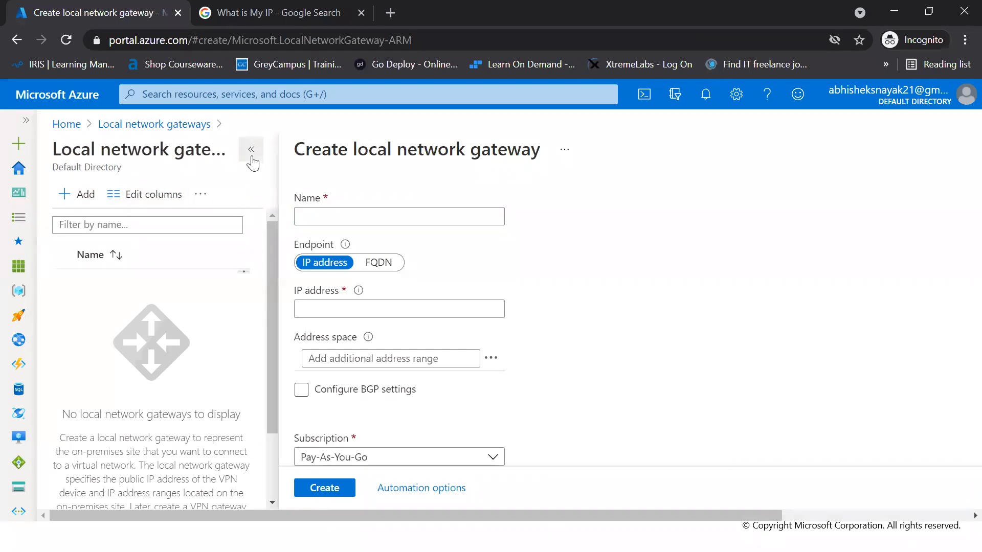
pyautogui.click(271, 216)
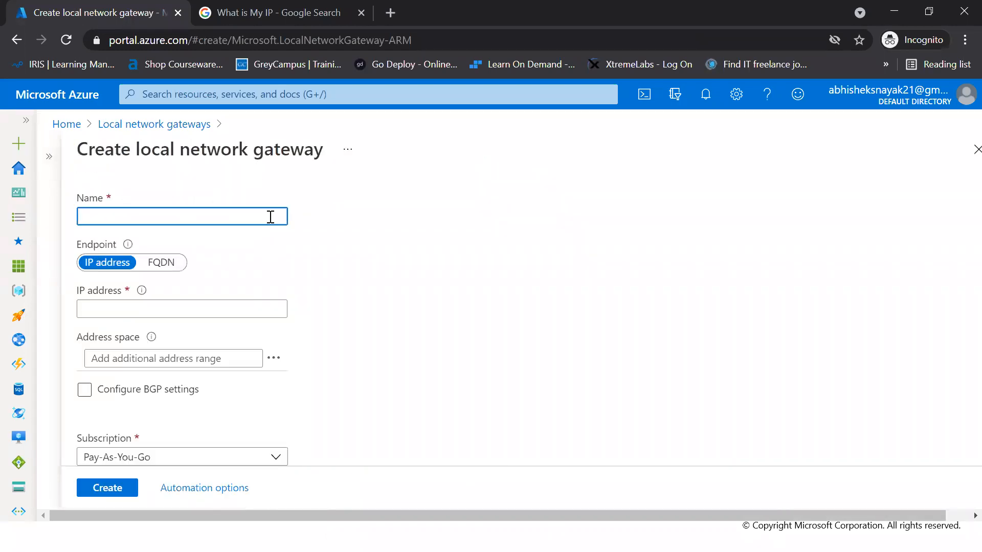
pyautogui.write('MyOnPremDevIP')
# Read the IP address hint and fill in the public address 103.251.57.251 from the What is My IP search page.
pyautogui.click(219, 311)
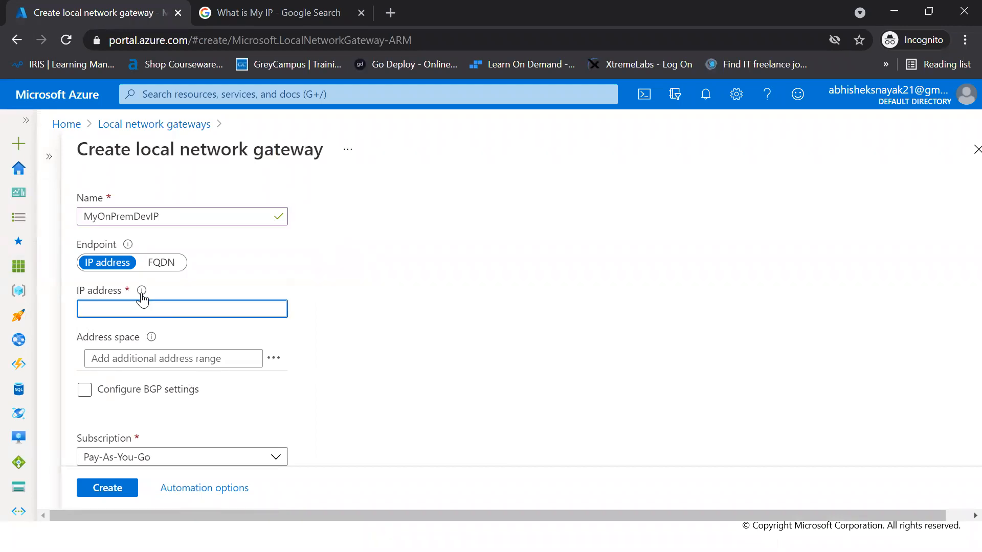
pyautogui.moveTo(142, 296)
pyautogui.doubleClick(65, 262)
pyautogui.moveTo(194, 276); pyautogui.dragTo(226, 259)
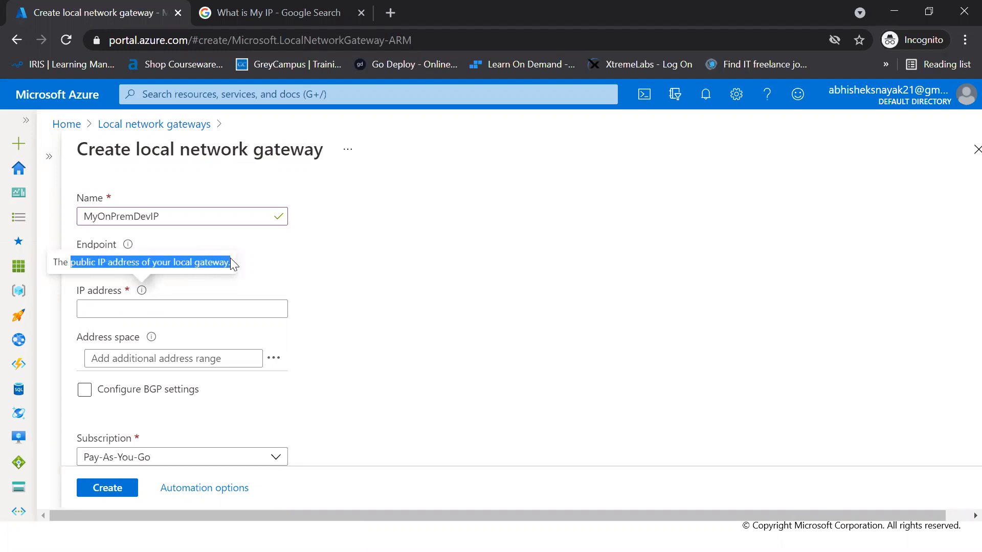
pyautogui.click(215, 307)
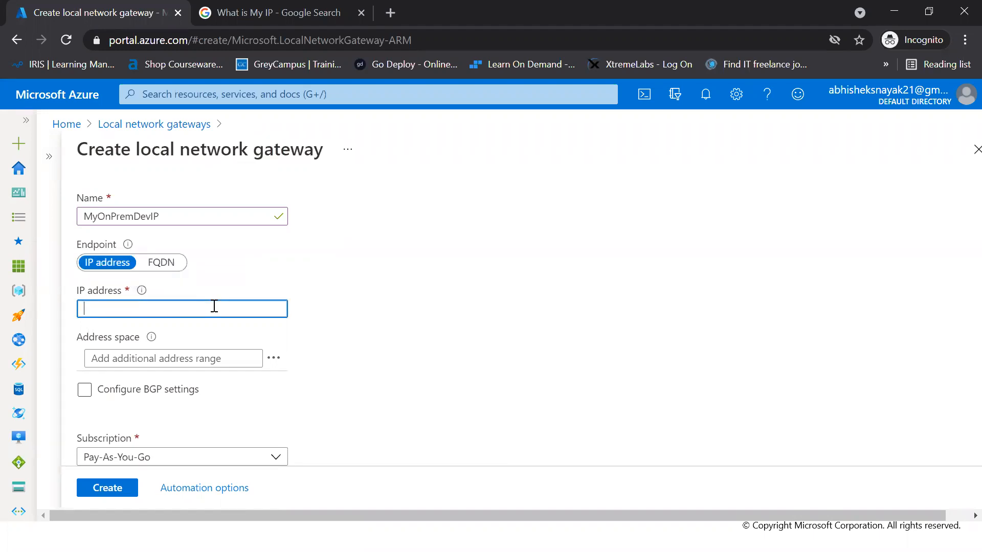
pyautogui.hotkey('ctrl', 'Tab')
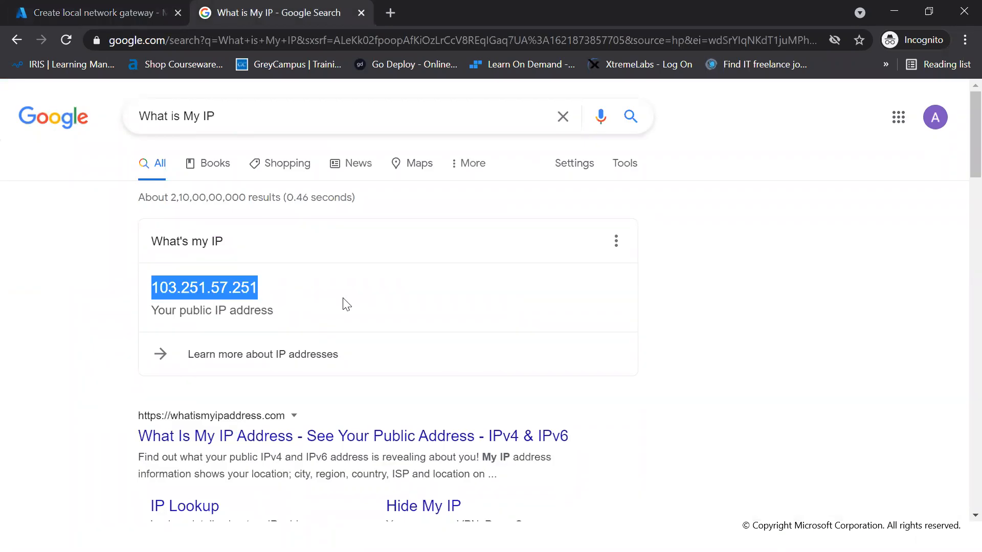
pyautogui.hotkey('ctrl', 'shift', 'Tab')
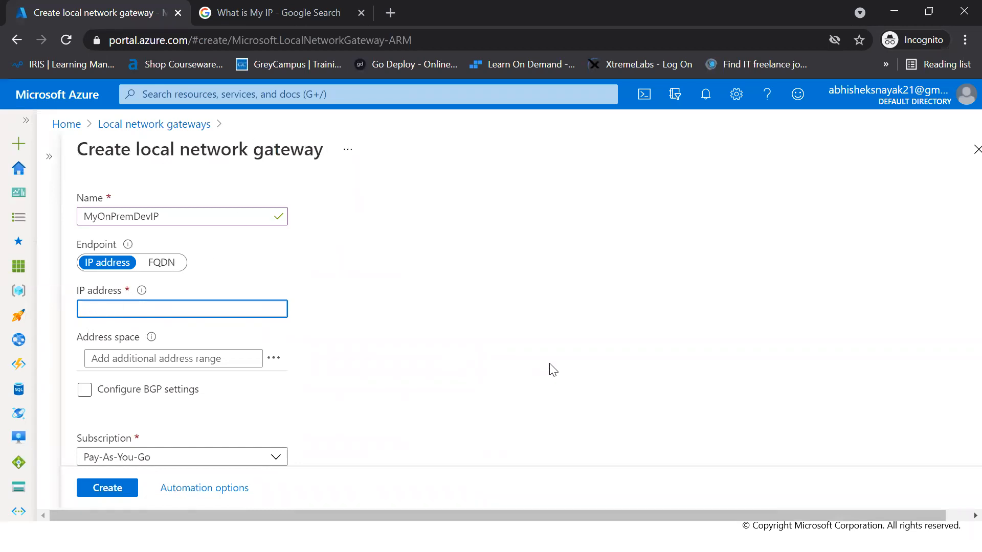
pyautogui.write('103.251.57.251')
# Switch to PowerPoint to review the on-premises side of the VPN Gateways diagram, and return to the Azure form.
pyautogui.hotkey('alt', 'Tab')
pyautogui.press('Tab')
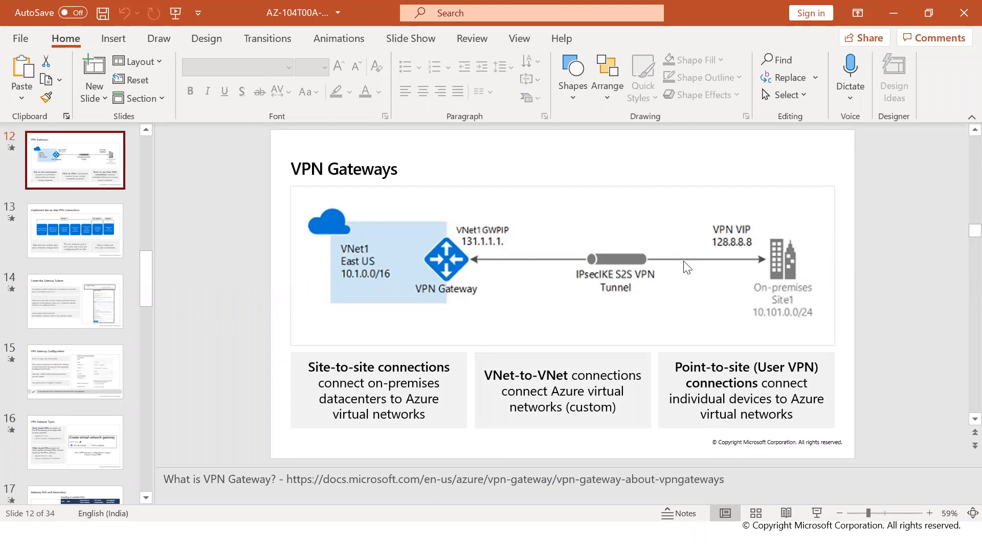
pyautogui.hotkey('alt', 'Tab')
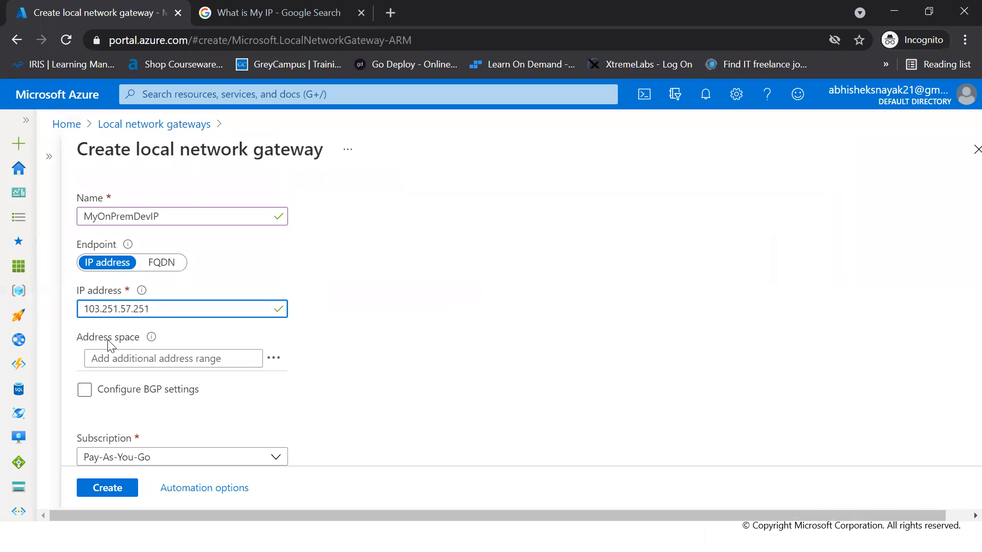
# Read the hint explaining the local network gateway's address space.
pyautogui.moveTo(152, 338)
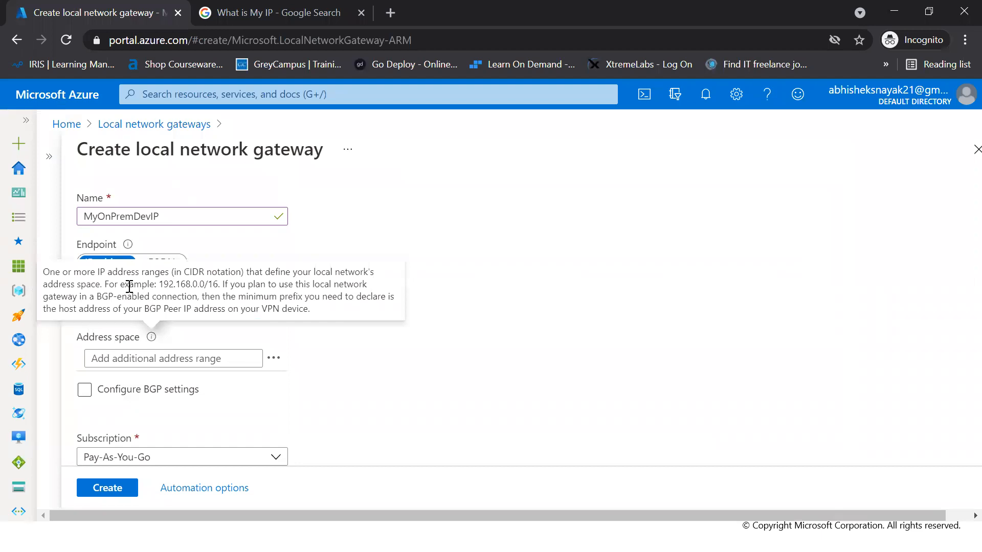
pyautogui.moveTo(75, 272); pyautogui.dragTo(180, 340)
pyautogui.click(180, 339)
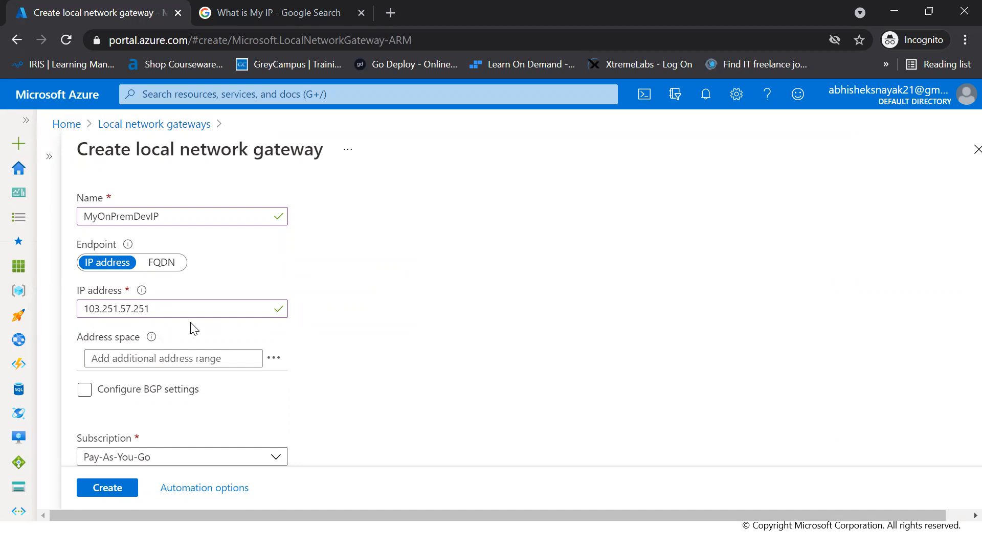
# Open a Windows Command Prompt and run ipconfig.
pyautogui.press('super+r')
pyautogui.write('cmd')
pyautogui.press('Return')
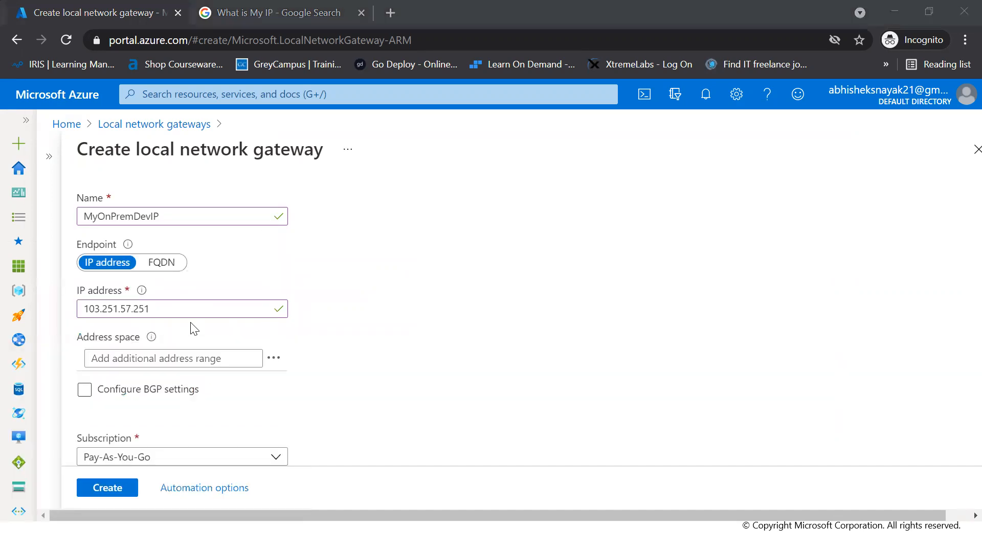
pyautogui.write('ipconfig')
pyautogui.press('Return')
# Examine the Wi-Fi adapter's IPv4 address, subnet mask and default gateway, and exit the Command Prompt.
pyautogui.moveTo(245, 292)
pyautogui.mouseDown()
pyautogui.moveTo(300, 302)
pyautogui.moveTo(263, 301)
pyautogui.mouseUp()
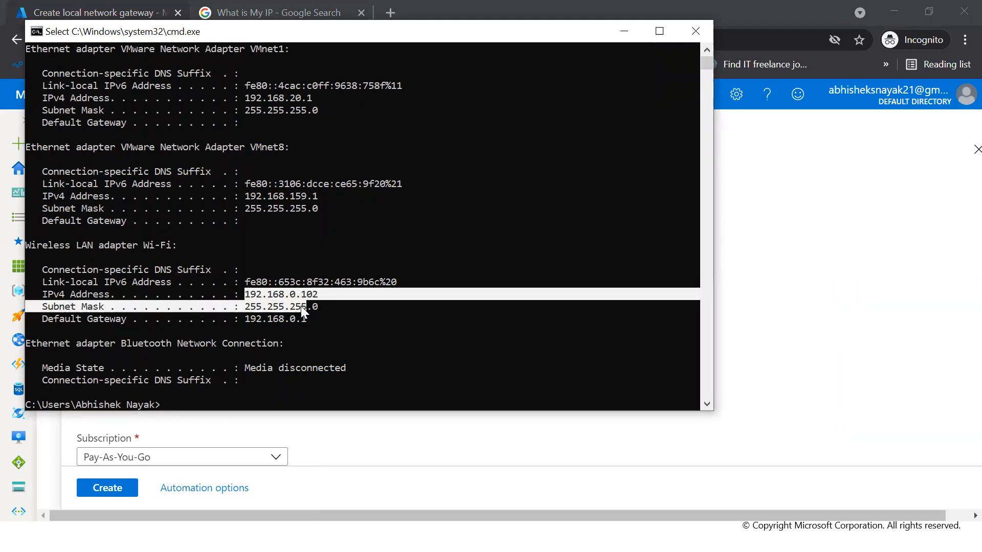
pyautogui.moveTo(321, 309); pyautogui.dragTo(313, 318)
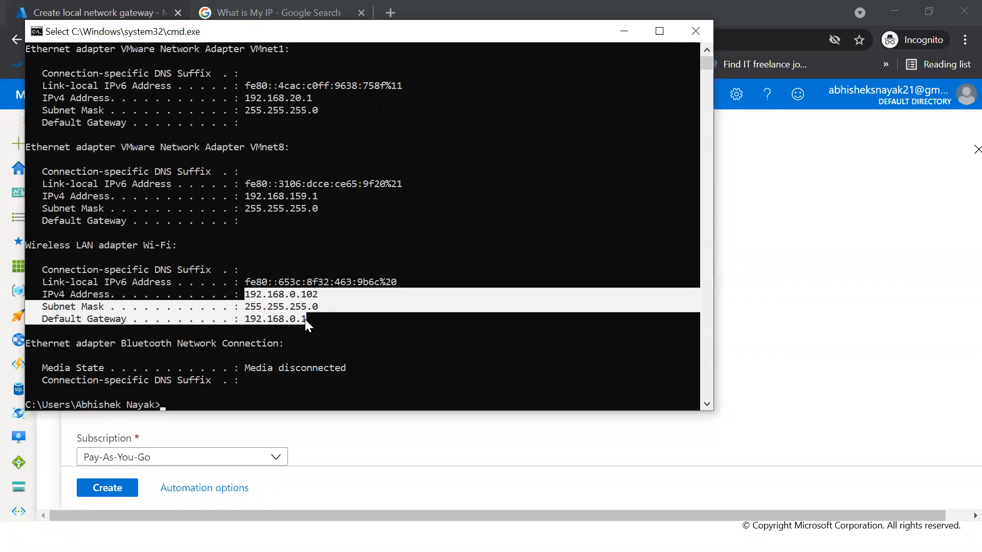
pyautogui.click(318, 319)
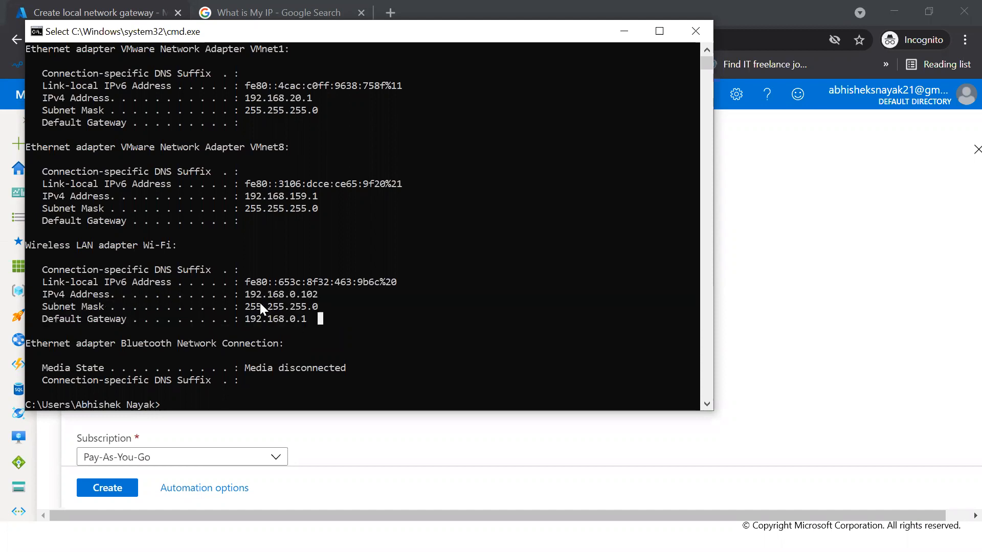
pyautogui.moveTo(246, 294); pyautogui.dragTo(319, 299)
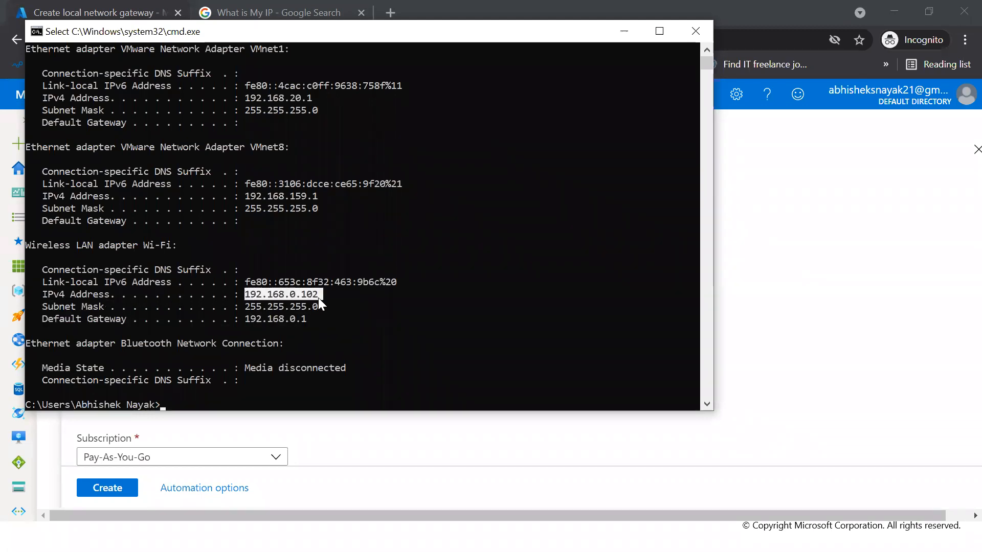
pyautogui.moveTo(241, 293); pyautogui.dragTo(319, 296)
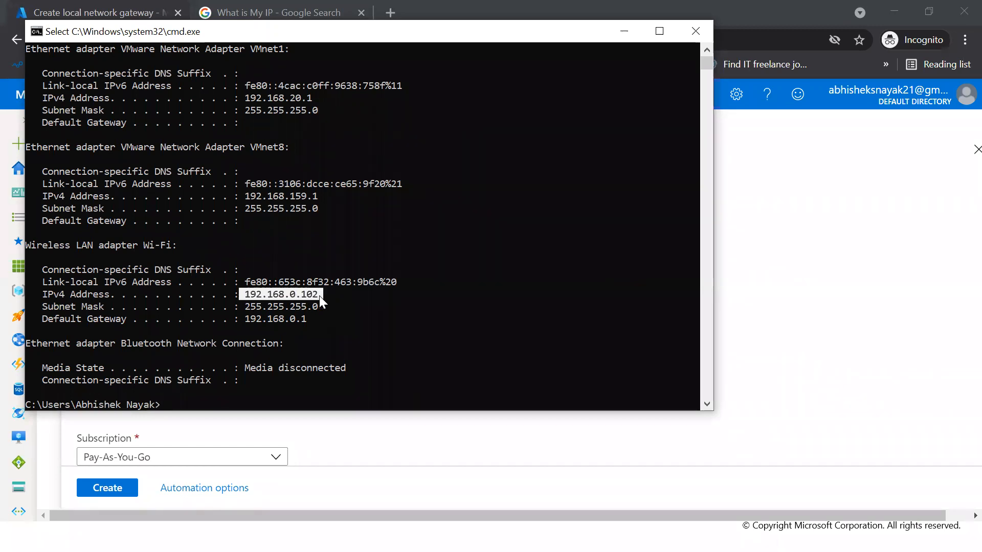
pyautogui.hotkey('ctrl', 'c')
pyautogui.write('exit')
pyautogui.press('Return')
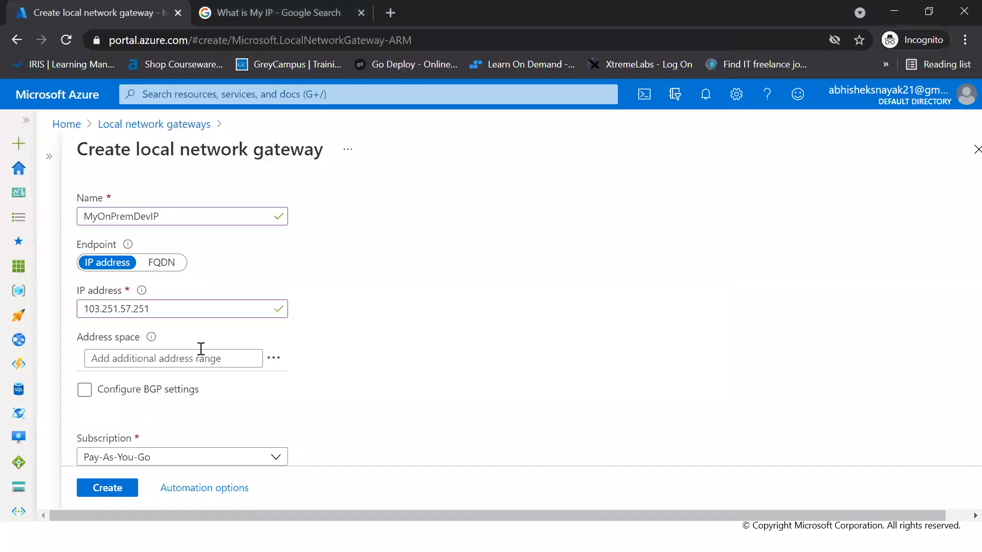
# Set the local network gateway's address space to 192.168.0.0/24.
pyautogui.click(172, 353)
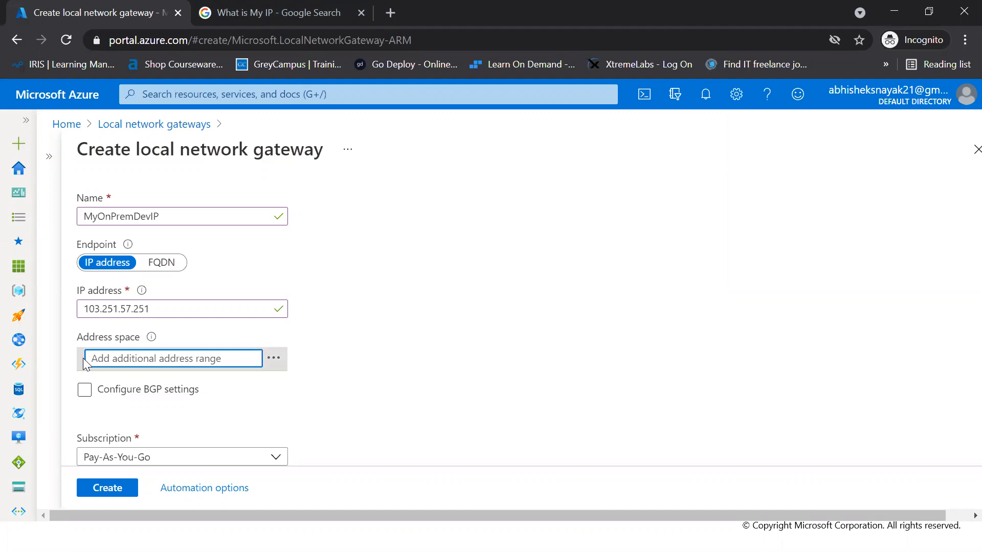
pyautogui.click(318, 85)
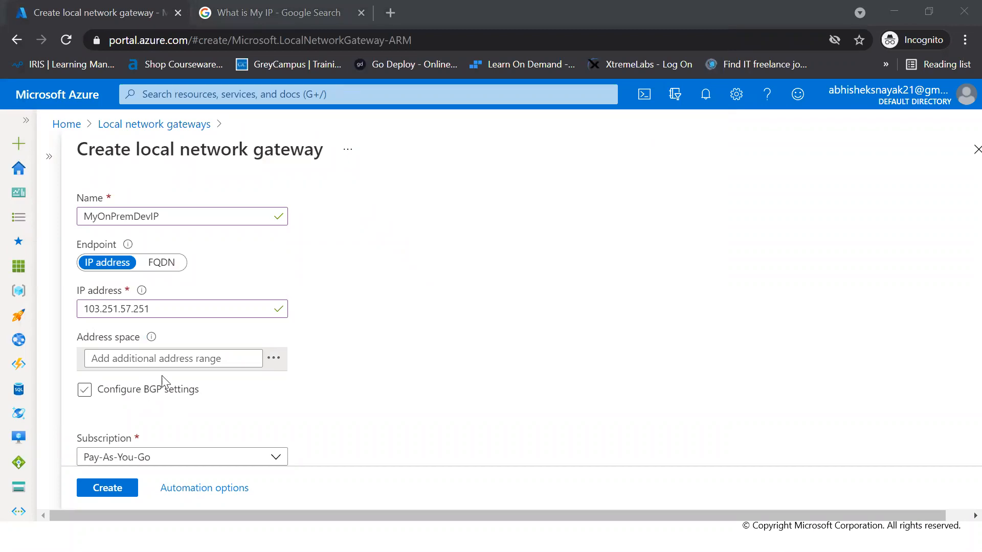
pyautogui.click(189, 367)
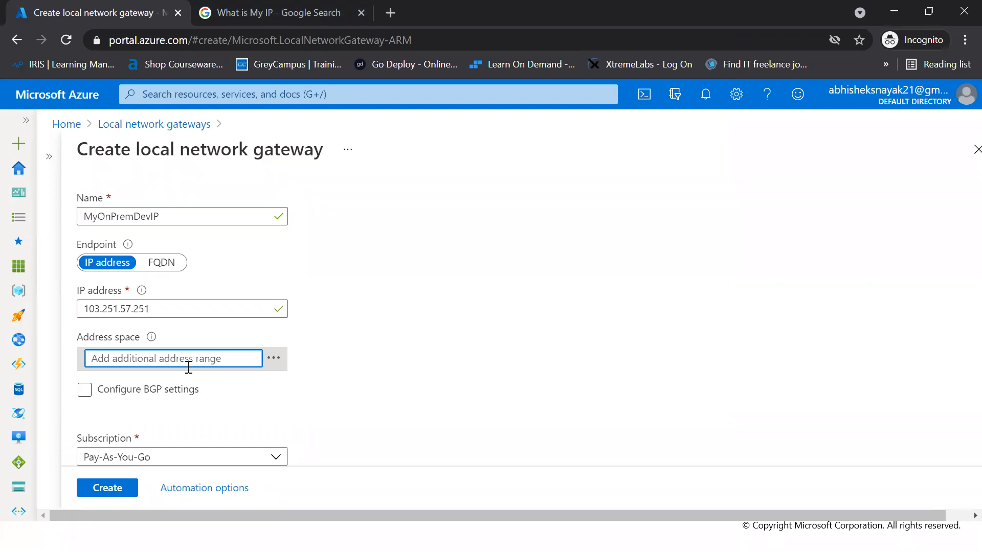
pyautogui.write('192.168.0.10')
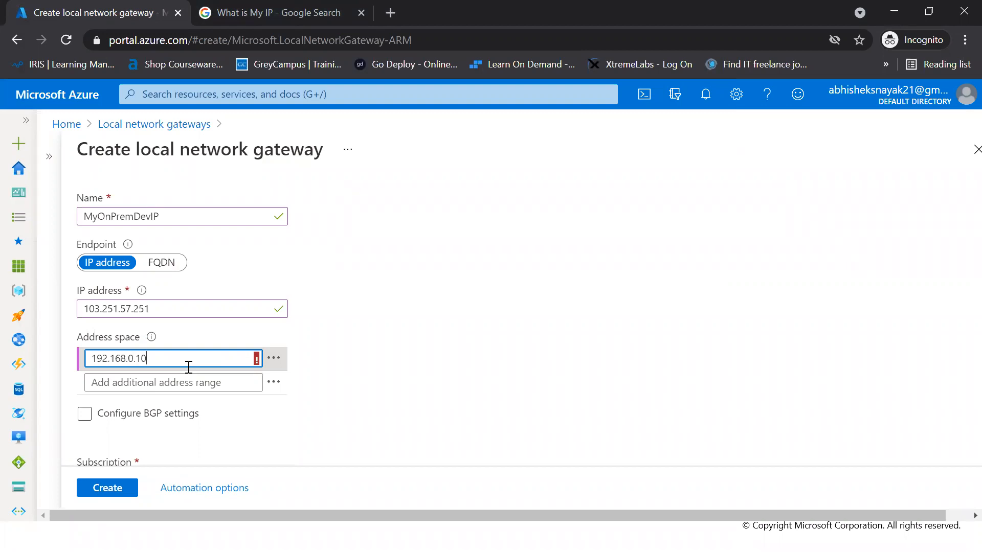
pyautogui.write('5')
pyautogui.write('0/24')
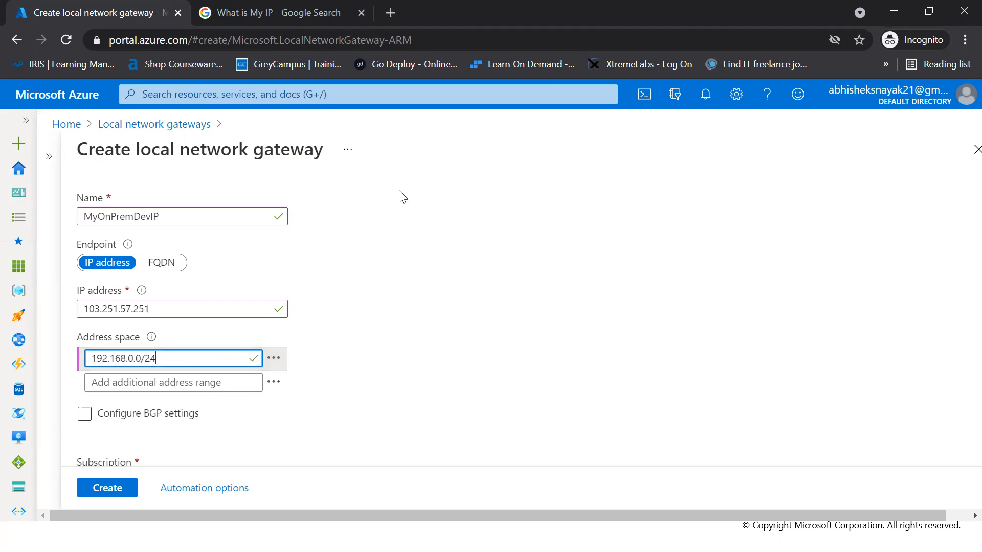
# Assign the local network gateway to the India-Cloud resource group and create it.
pyautogui.hotkey('alt', 'Tab')
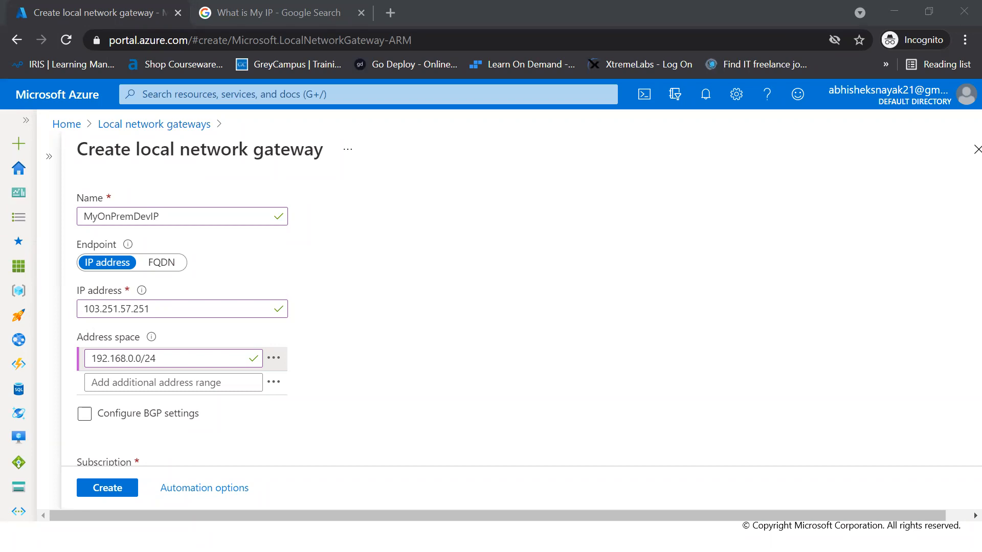
pyautogui.click(510, 341)
pyautogui.scroll(-3, 510, 341)
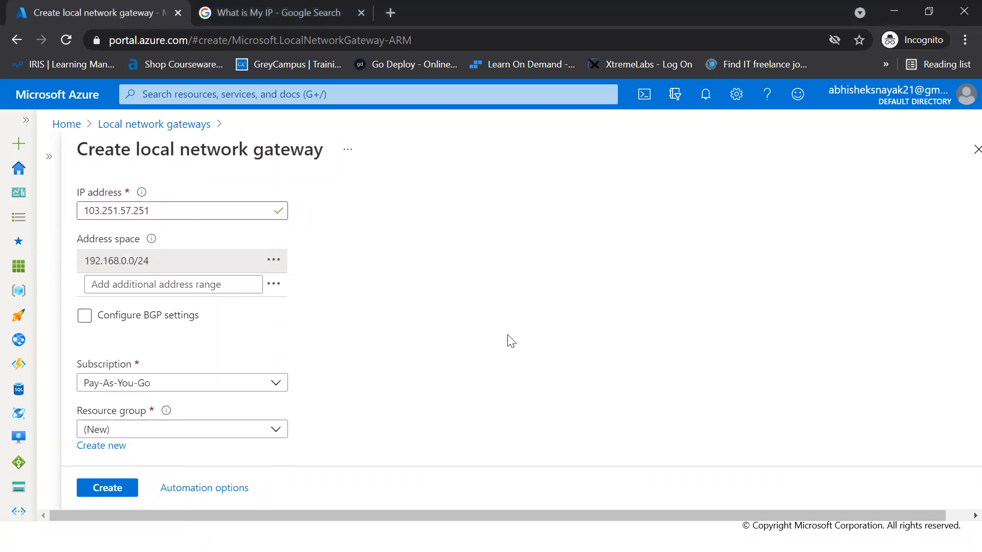
pyautogui.click(198, 379)
pyautogui.click(147, 452)
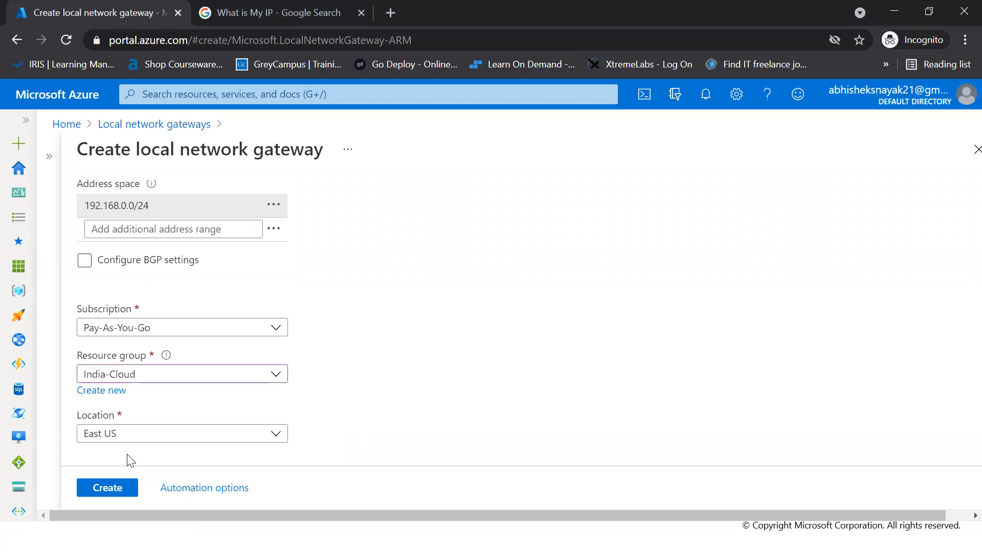
pyautogui.click(118, 487)
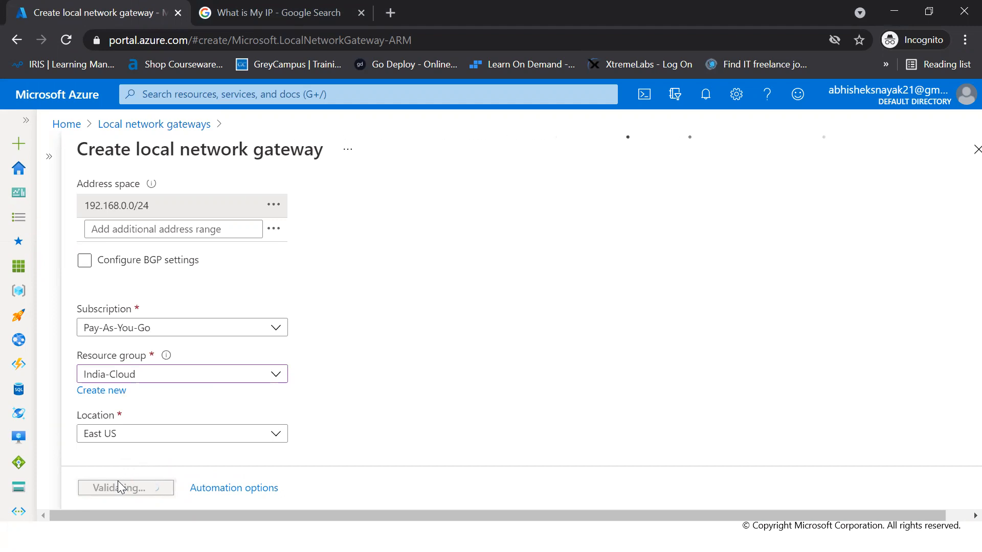
# Switch to the AZ-104T00A-ENU-PowerPoint_05 presentation showing the VPN Gateways slide.
pyautogui.hotkey('alt', 'Tab')
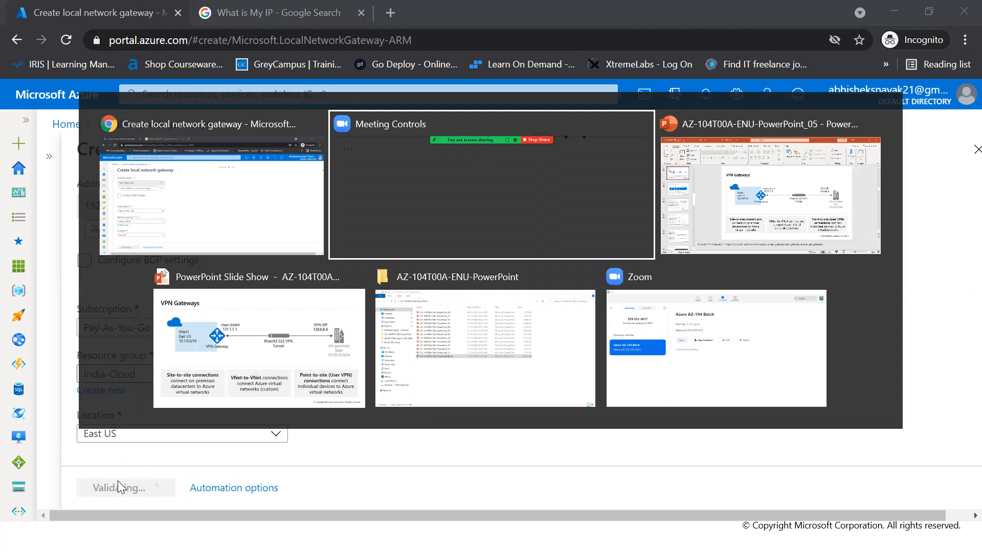
pyautogui.hotkey('alt', 'Tab')
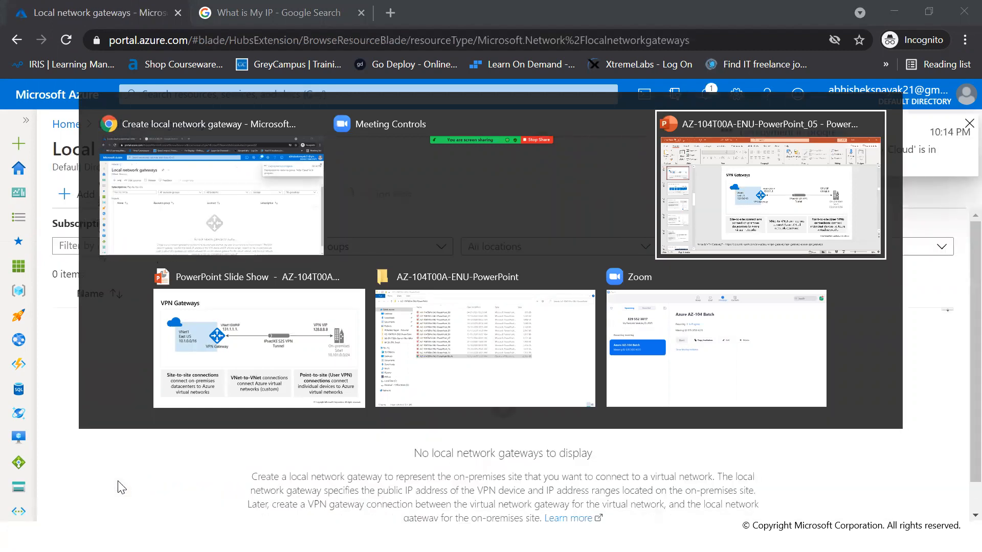
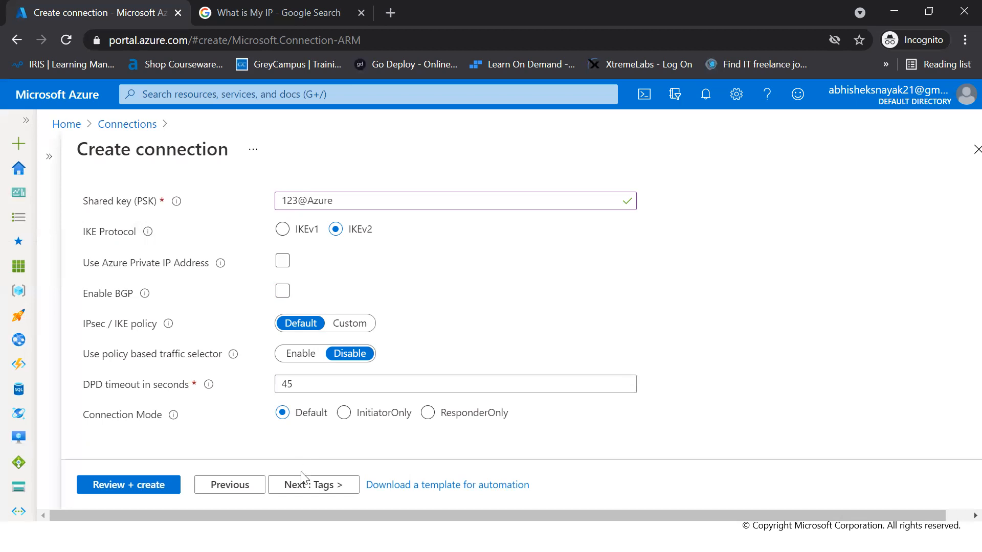
# Skip the tags, review the Site-To-Site-VPN-Demo connection and create it.
pyautogui.click(303, 494)
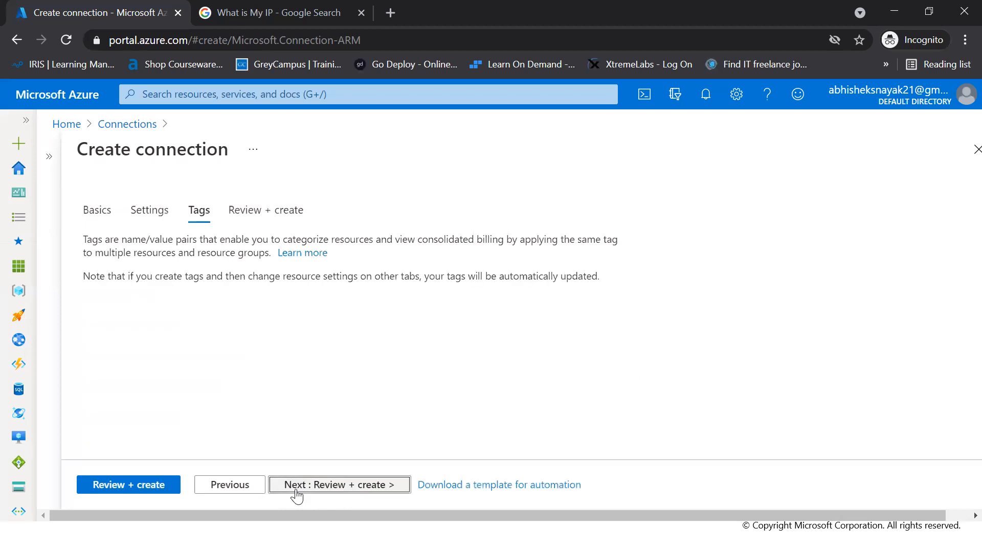
pyautogui.click(299, 490)
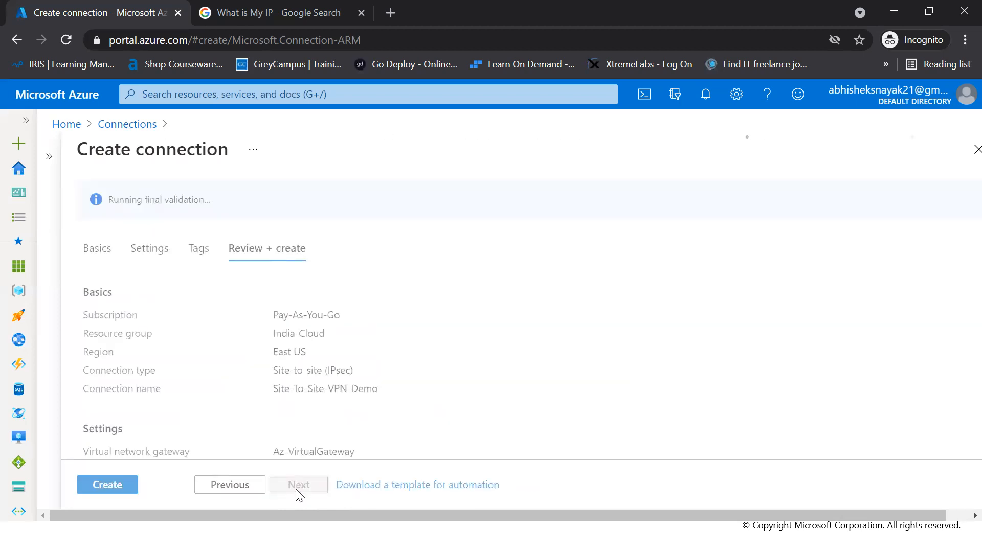
pyautogui.click(121, 491)
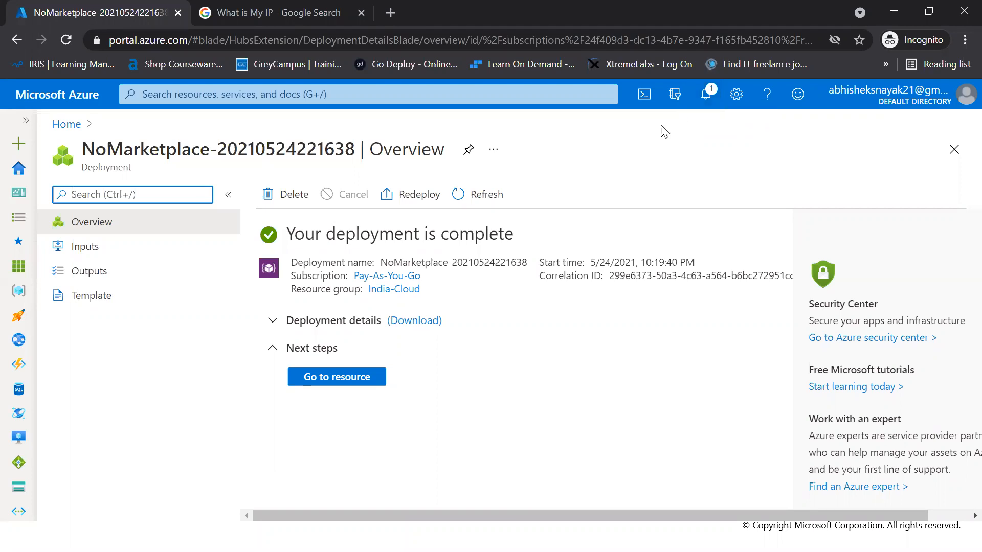
# Open the list of connections and check the status of Site-To-Site-VPN-Demo.
pyautogui.click(59, 125)
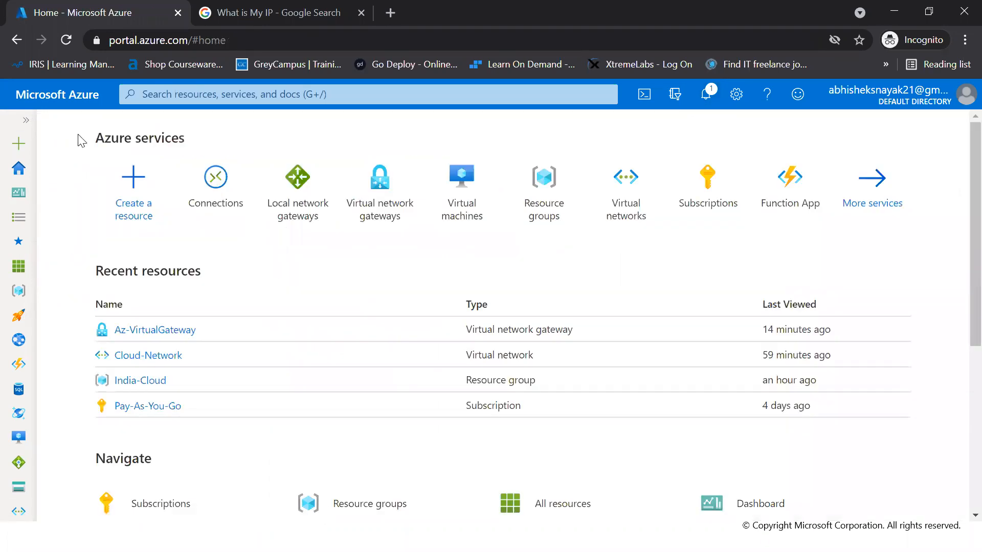
pyautogui.click(189, 197)
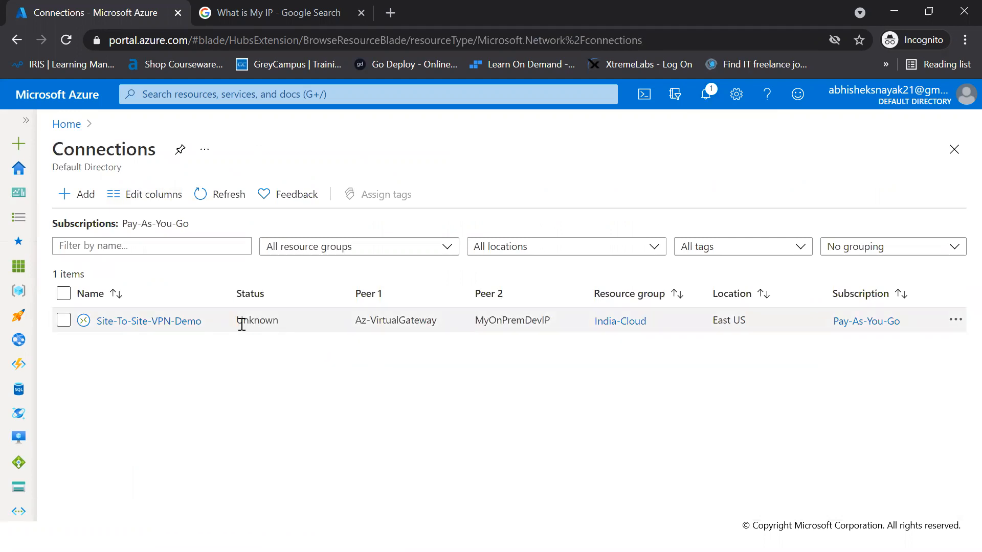
pyautogui.doubleClick(242, 322)
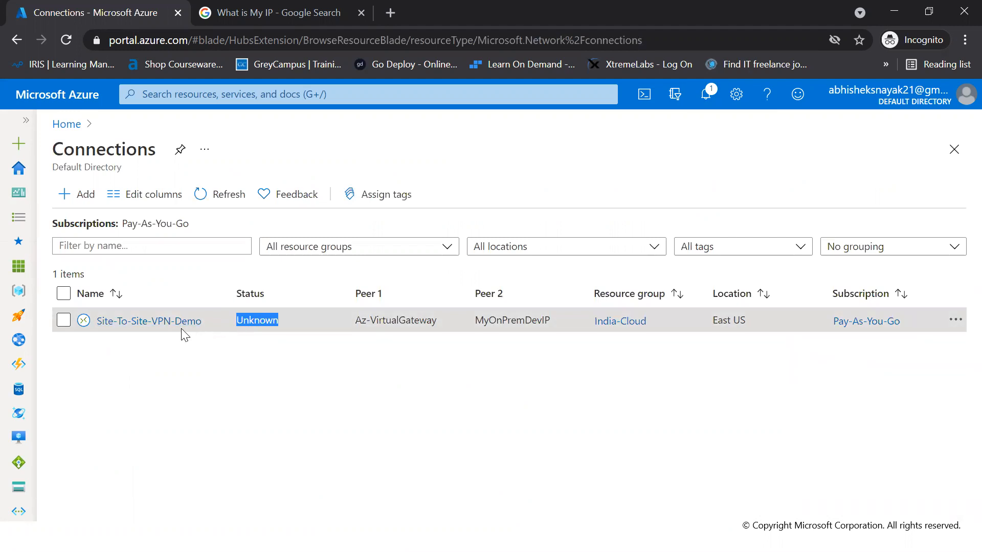
# Inspect the connection's overview and shared key, and return to its status in the list of connections.
pyautogui.click(167, 323)
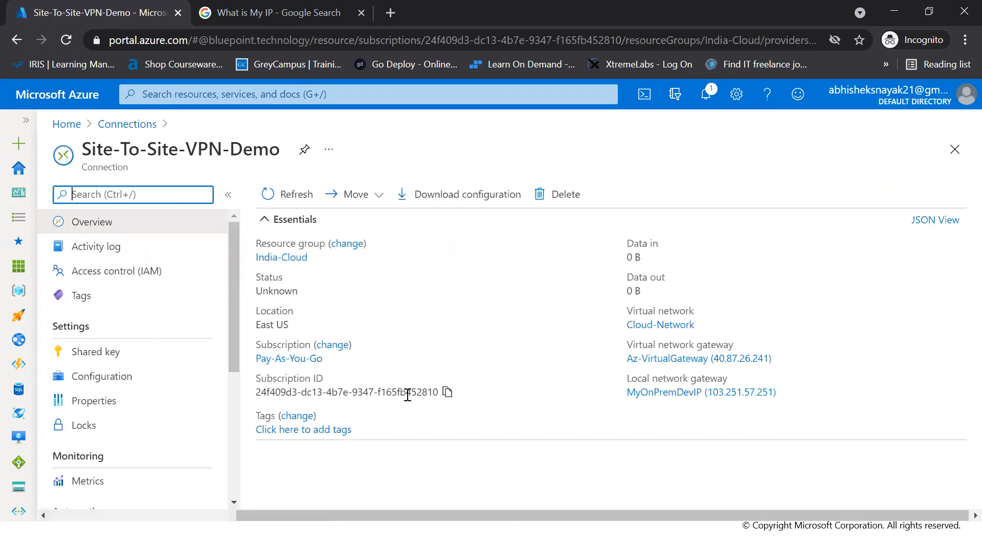
pyautogui.click(134, 354)
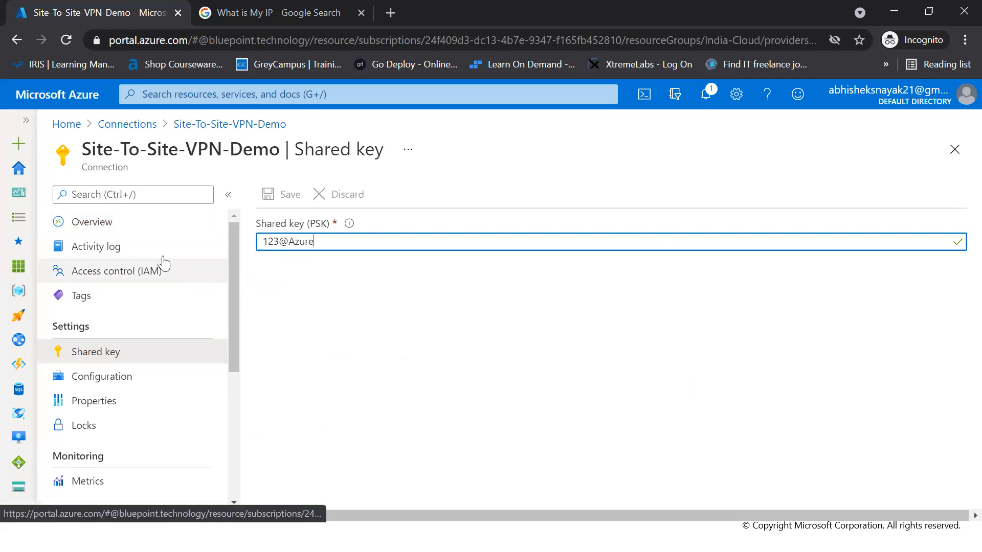
pyautogui.click(955, 151)
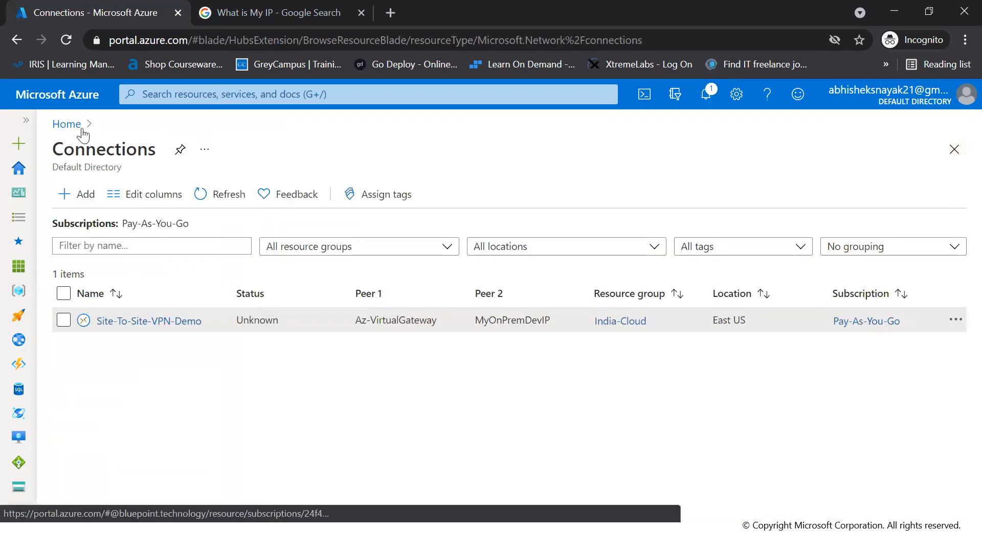
pyautogui.doubleClick(252, 320)
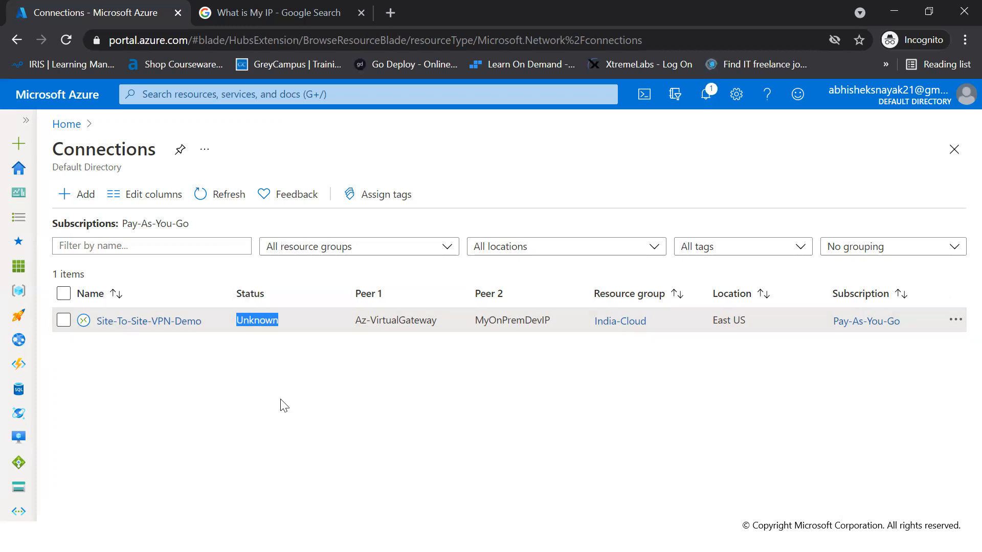
pyautogui.click(273, 374)
pyautogui.doubleClick(262, 321)
# Open the VPN-Demo virtual machine and copy its private IP address from the networking properties.
pyautogui.click(66, 124)
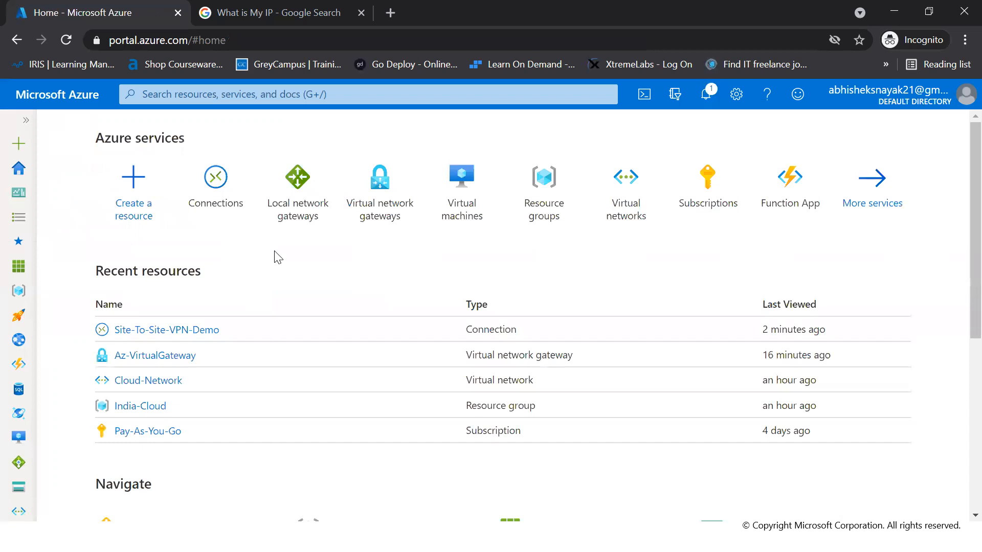
pyautogui.click(483, 219)
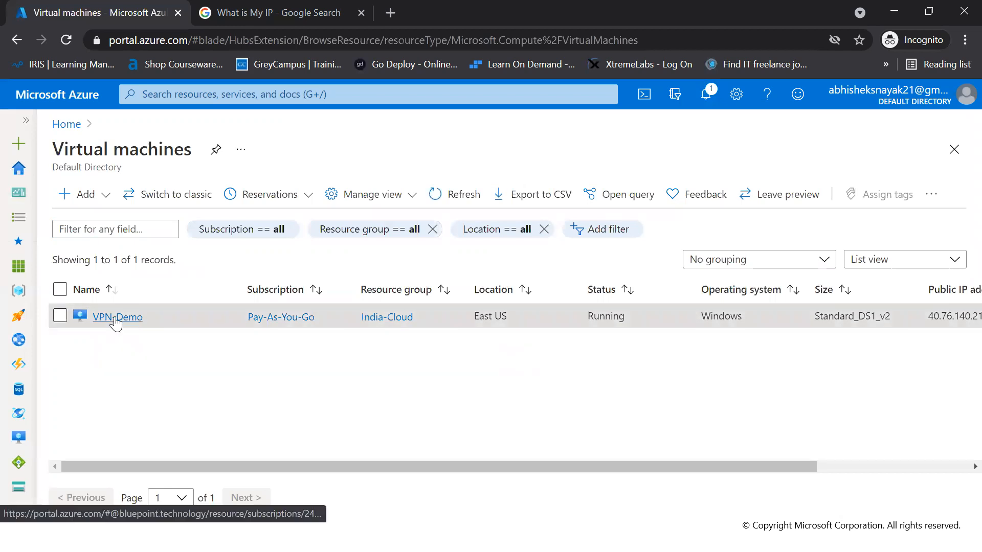
pyautogui.click(117, 321)
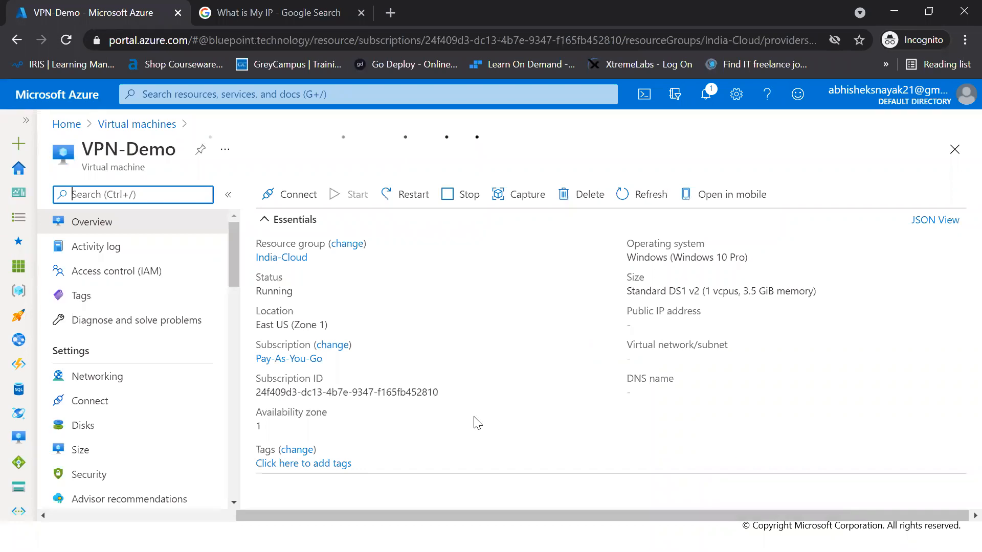
pyautogui.scroll(-4, 714, 421)
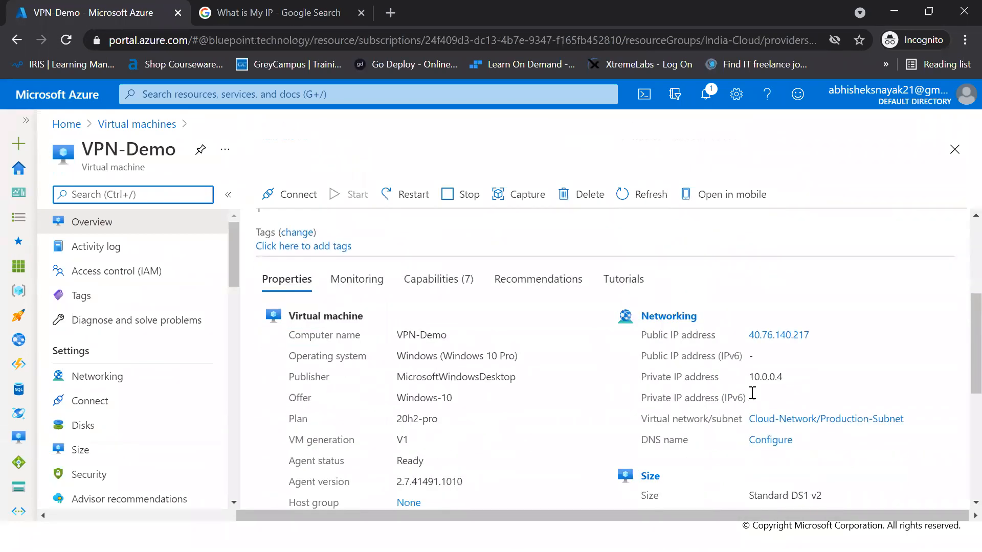
pyautogui.doubleClick(767, 378)
pyautogui.hotkey('ctrl', 'c')
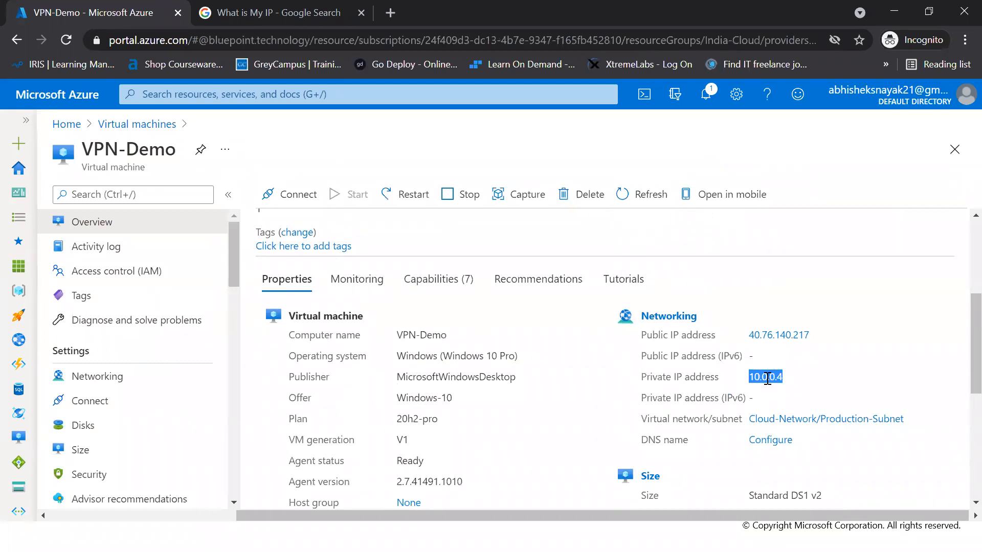
# Try to reach the virtual machine through Remote Desktop Connection (mstsc) at 10.0.0.4, and close the Remote Desktop window.
pyautogui.press('super+r')
pyautogui.write('mstsc')
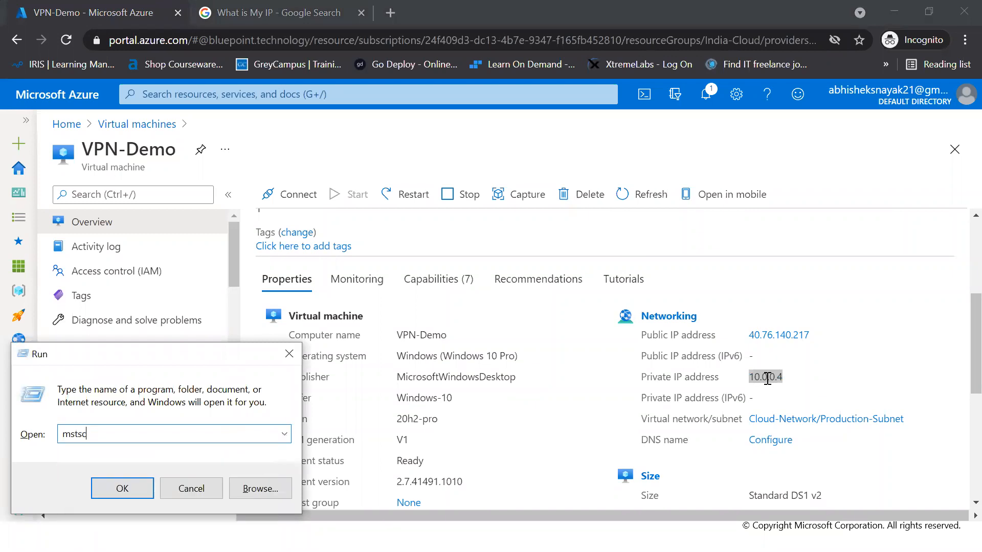
pyautogui.press('Return')
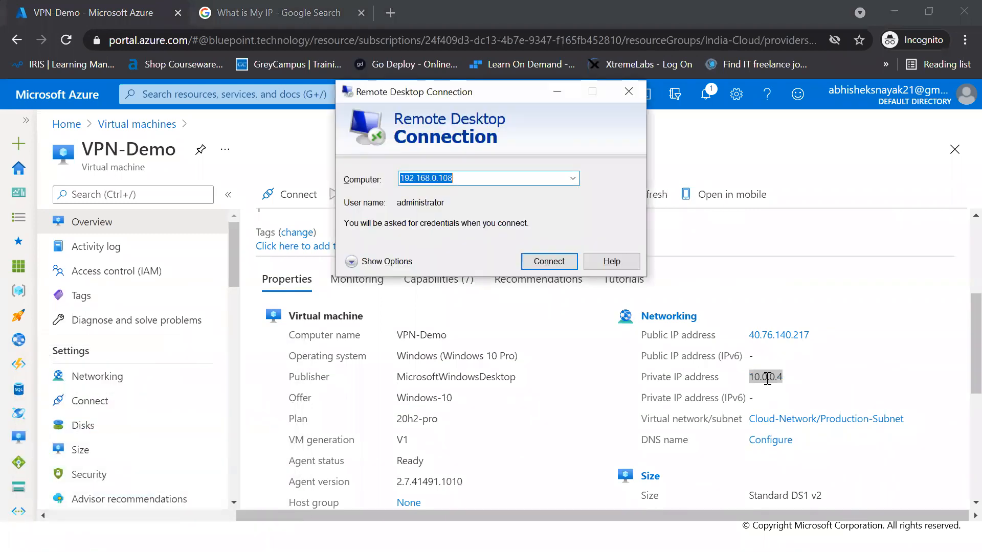
pyautogui.hotkey('ctrl', 'v')
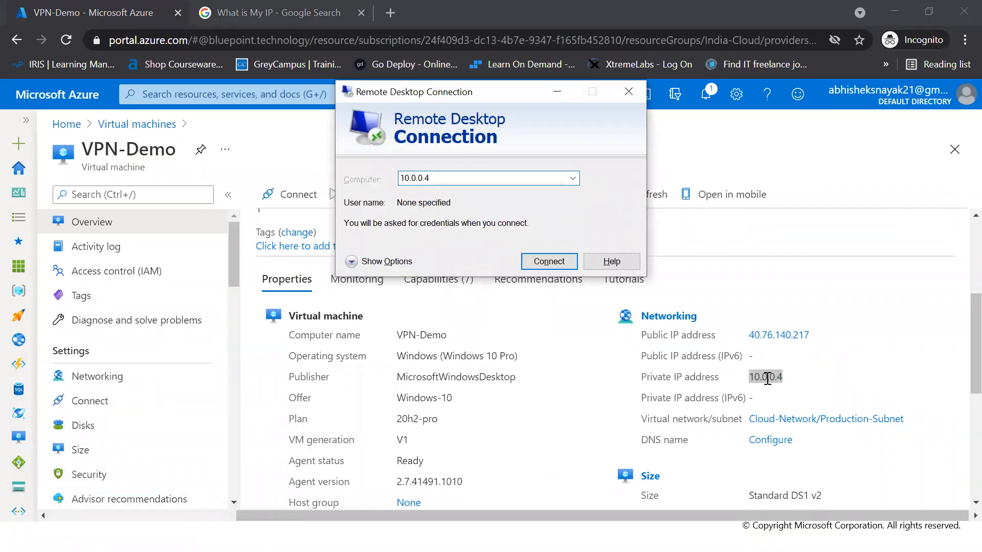
pyautogui.press('Return')
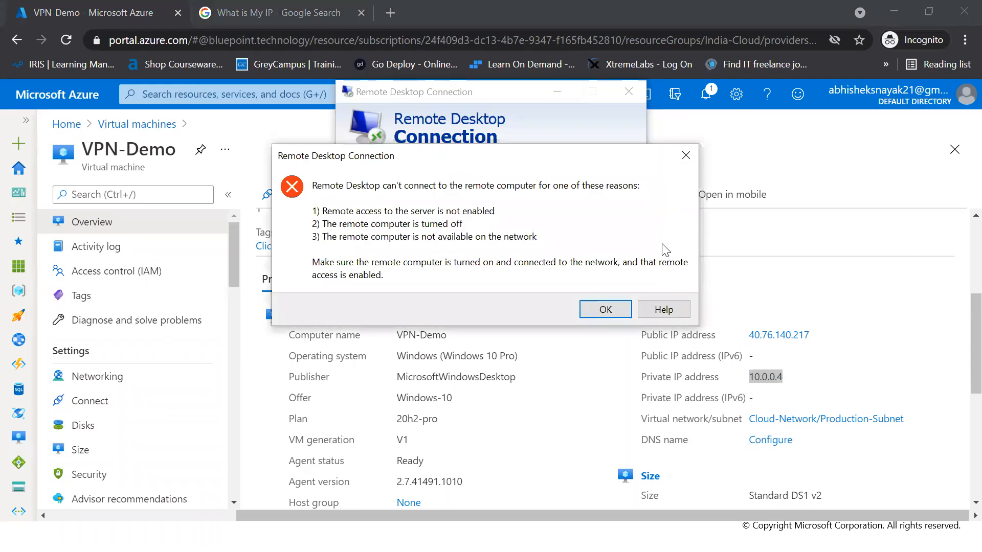
pyautogui.press('Escape')
pyautogui.press('Escape')
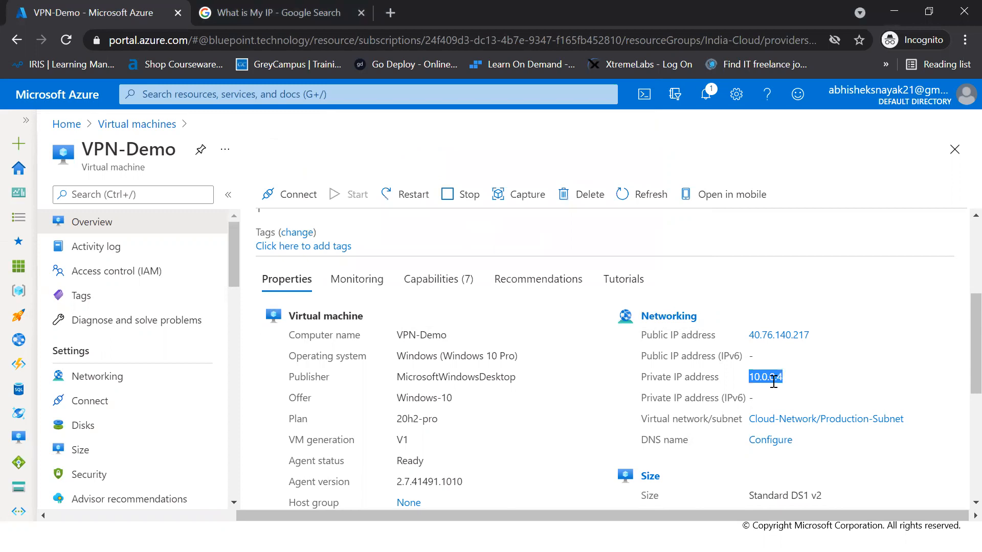
# Leave the virtual machine pages for the portal home and check the notifications.
pyautogui.scroll(4, 578, 311)
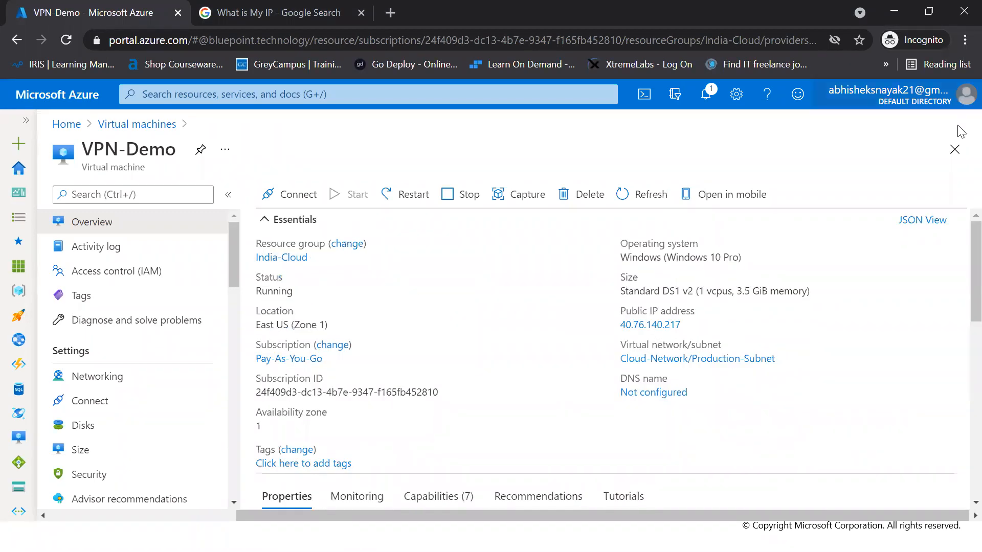
pyautogui.click(954, 150)
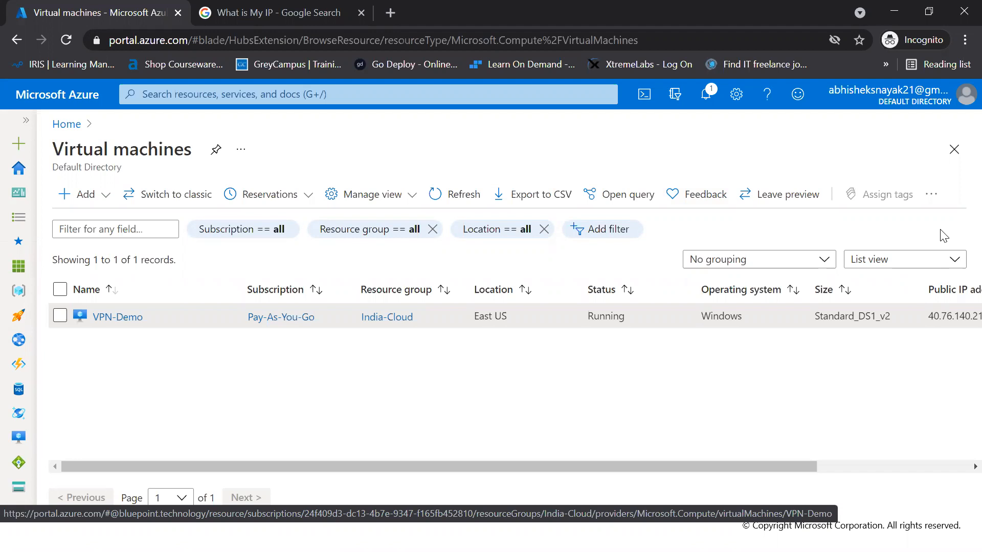
pyautogui.click(954, 150)
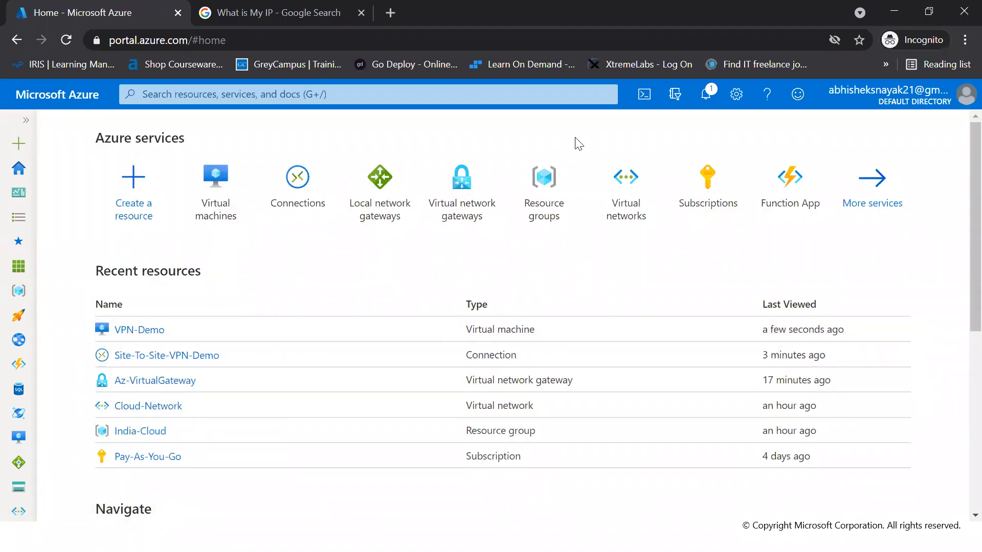
pyautogui.hotkey('alt', 'Tab')
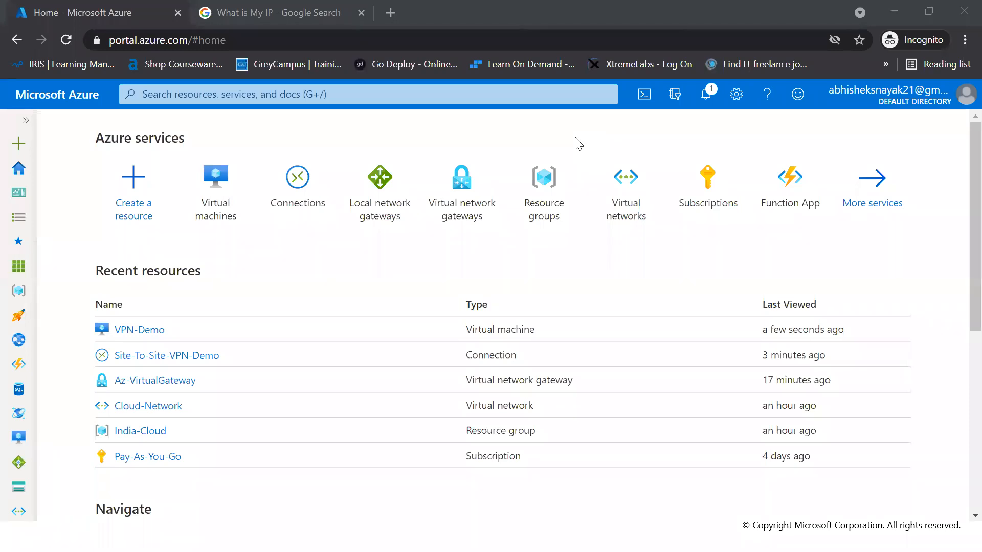
pyautogui.click(704, 96)
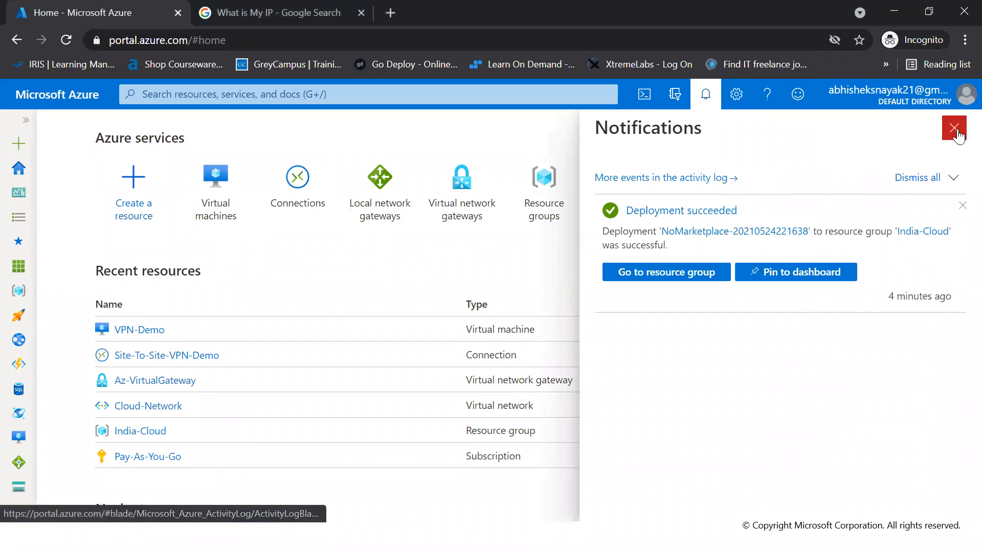
pyautogui.click(954, 127)
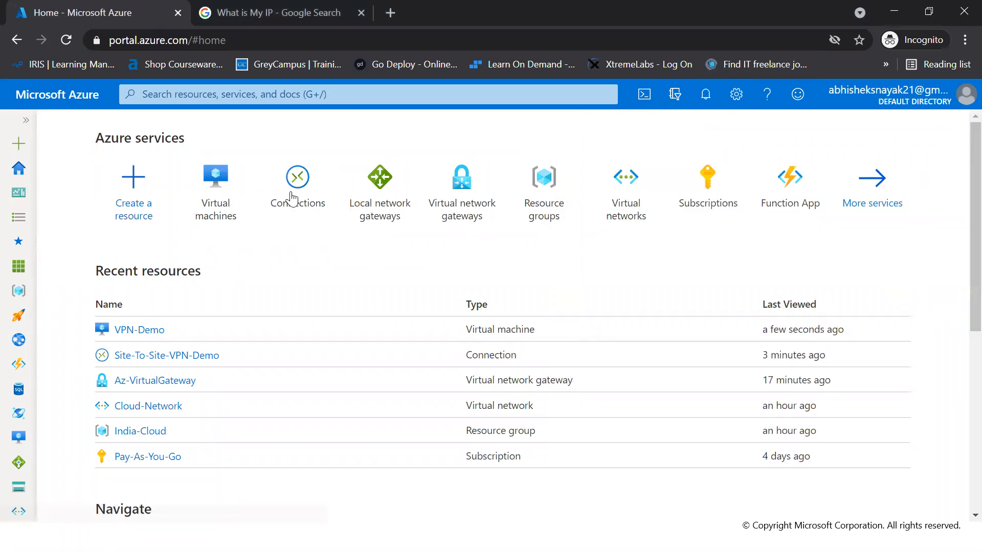
# Reopen the list of connections and recheck the status of Site-To-Site-VPN-Demo.
pyautogui.click(288, 194)
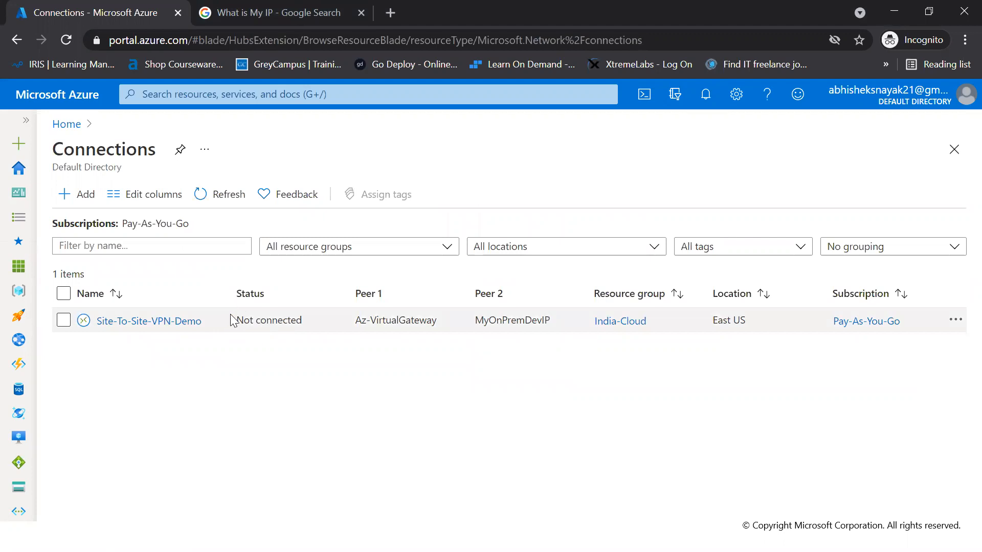
pyautogui.moveTo(233, 319); pyautogui.dragTo(302, 321)
pyautogui.click(281, 397)
pyautogui.click(321, 336)
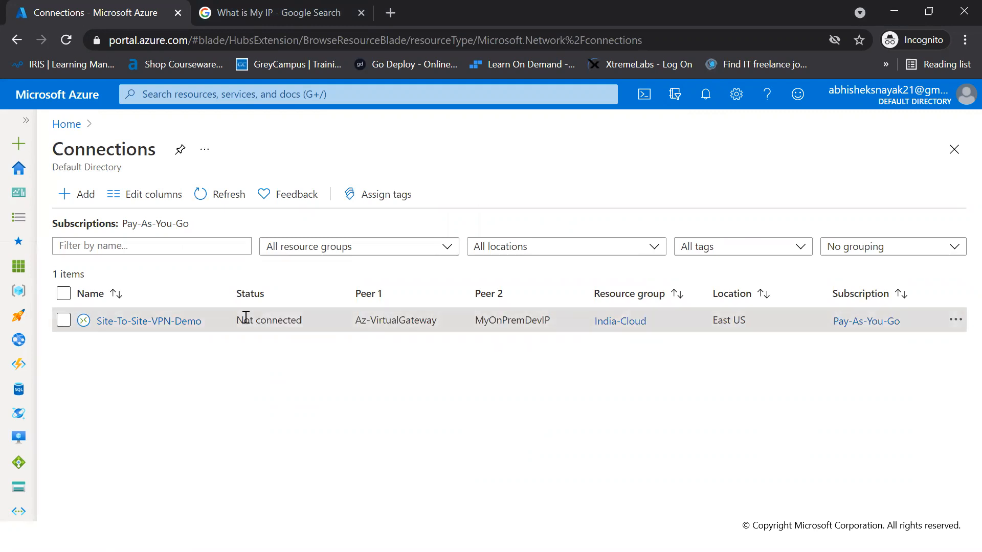
pyautogui.moveTo(238, 320); pyautogui.dragTo(294, 320)
pyautogui.click(303, 321)
# Examine Site-To-Site-VPN-Demo's overview, configuration and properties, including its status and provisioning state.
pyautogui.click(155, 323)
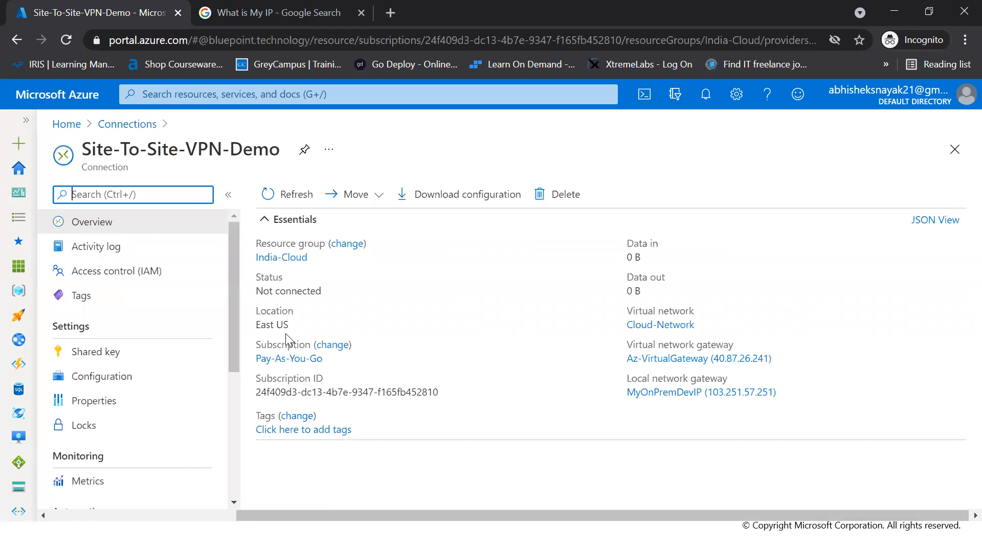
pyautogui.moveTo(236, 299); pyautogui.dragTo(244, 265)
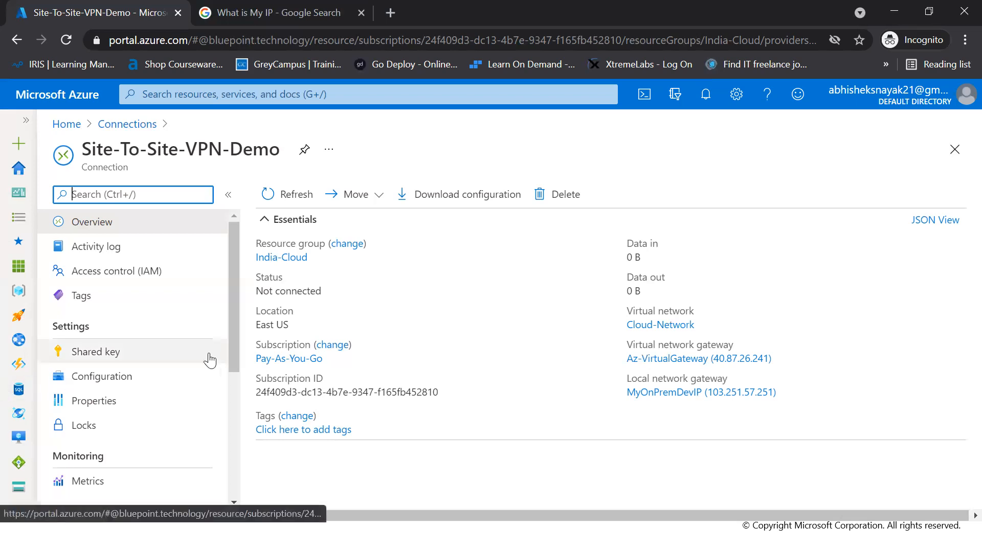
pyautogui.click(139, 383)
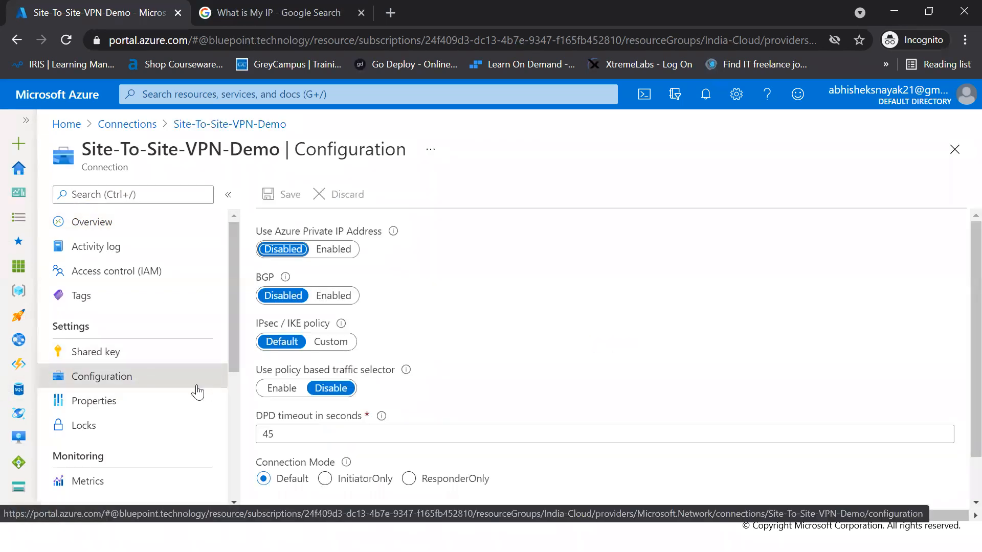
pyautogui.click(163, 402)
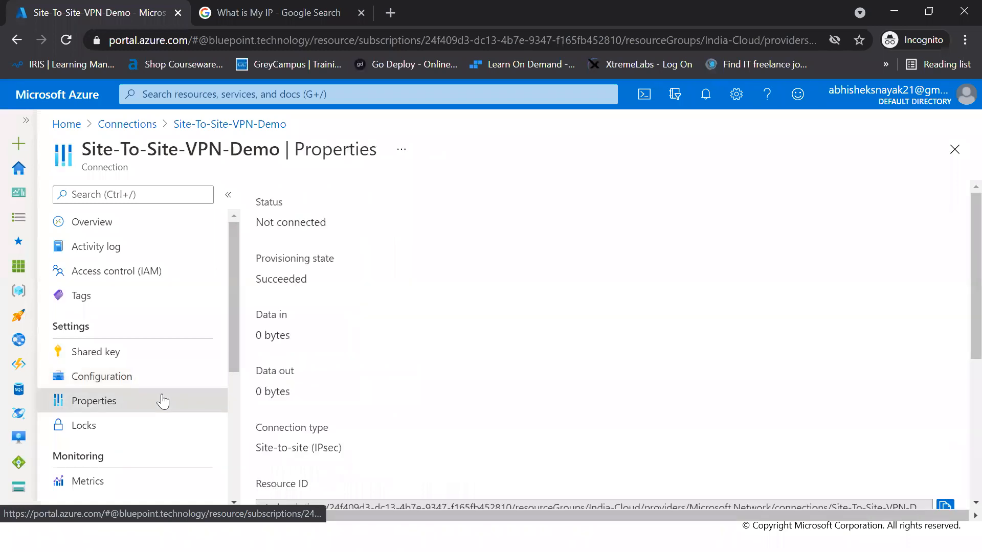
pyautogui.moveTo(259, 218); pyautogui.dragTo(344, 226)
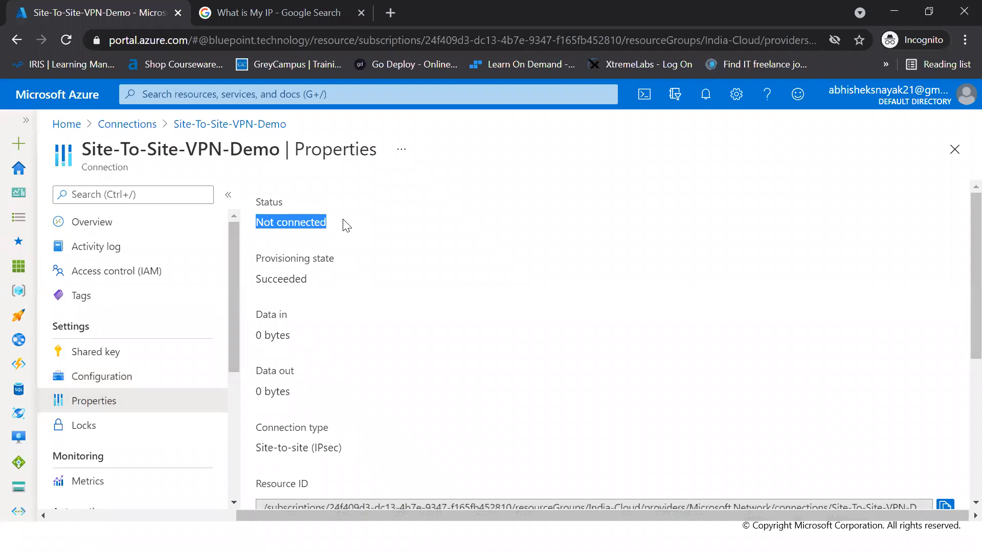
pyautogui.click(261, 283)
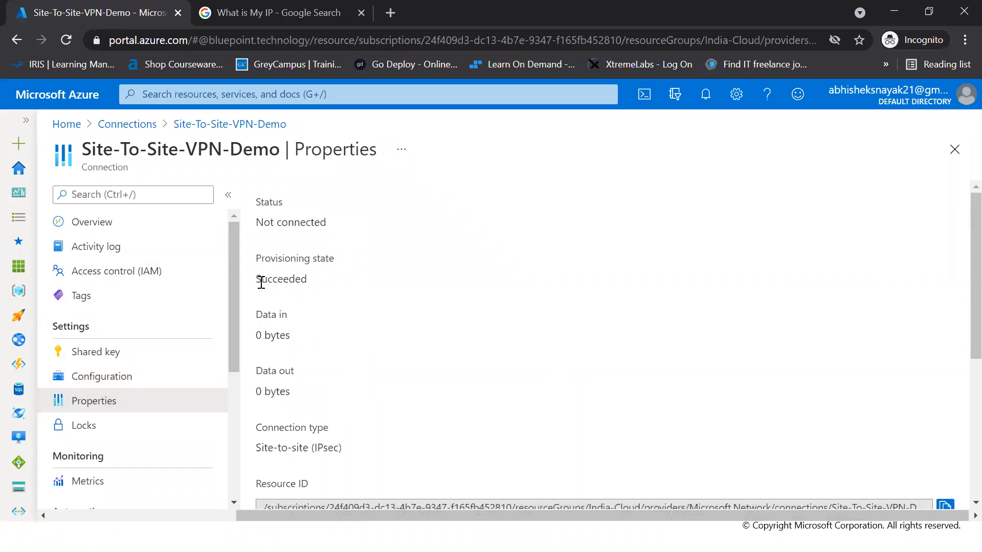
pyautogui.doubleClick(261, 282)
pyautogui.click(261, 282)
pyautogui.moveTo(258, 204); pyautogui.dragTo(342, 223)
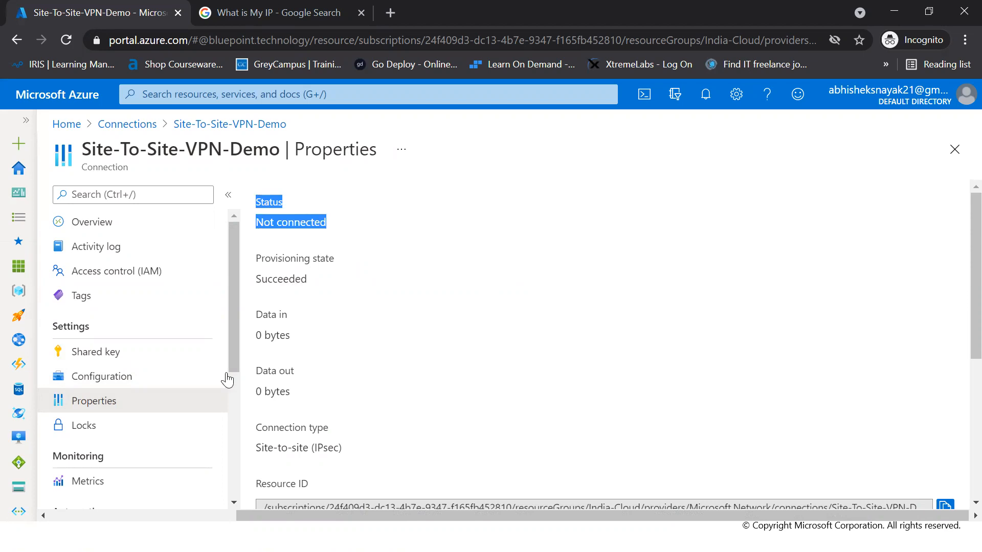
# View the connection's shared key and its troubleshooting options, and return to the portal home.
pyautogui.click(140, 362)
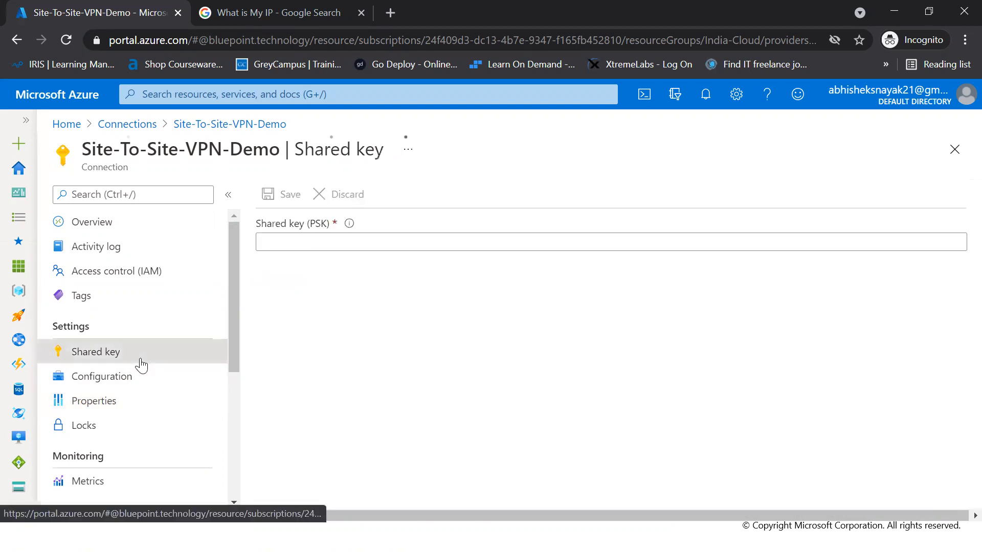
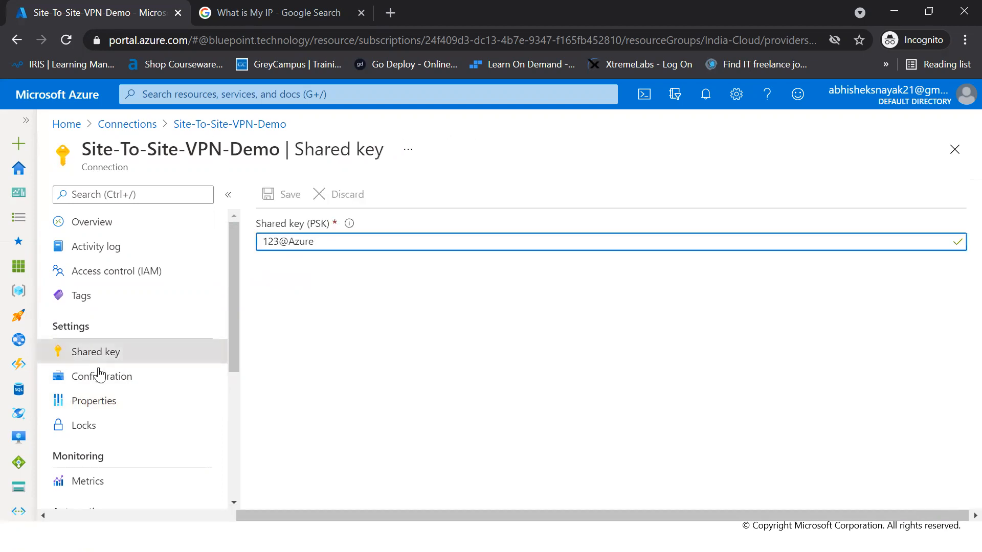
pyautogui.scroll(-5, 97, 373)
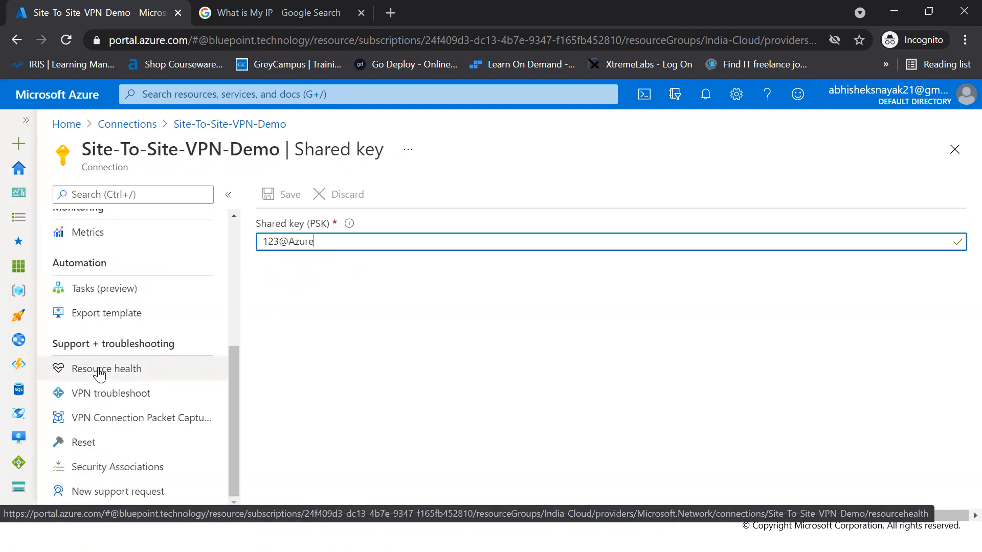
pyautogui.scroll(5, 99, 375)
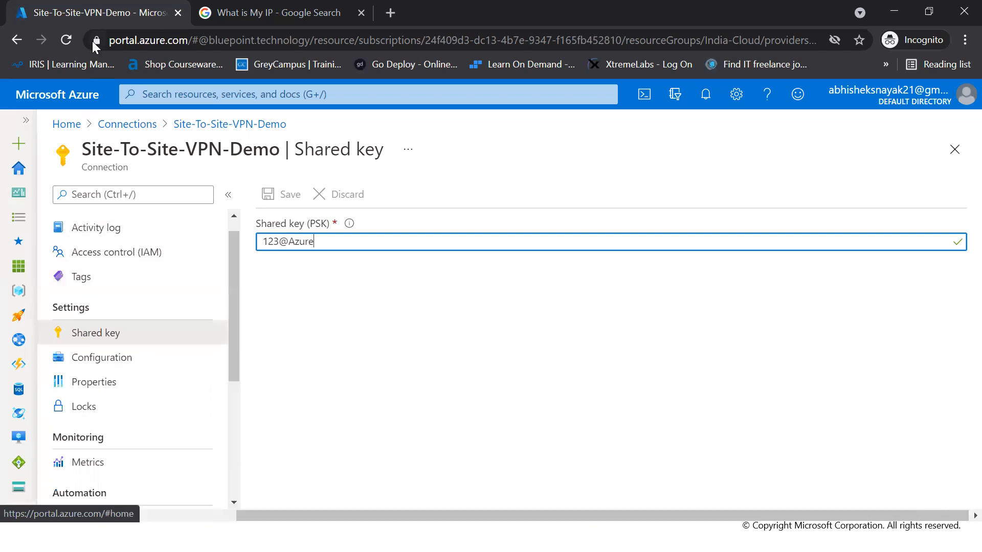
pyautogui.click(65, 126)
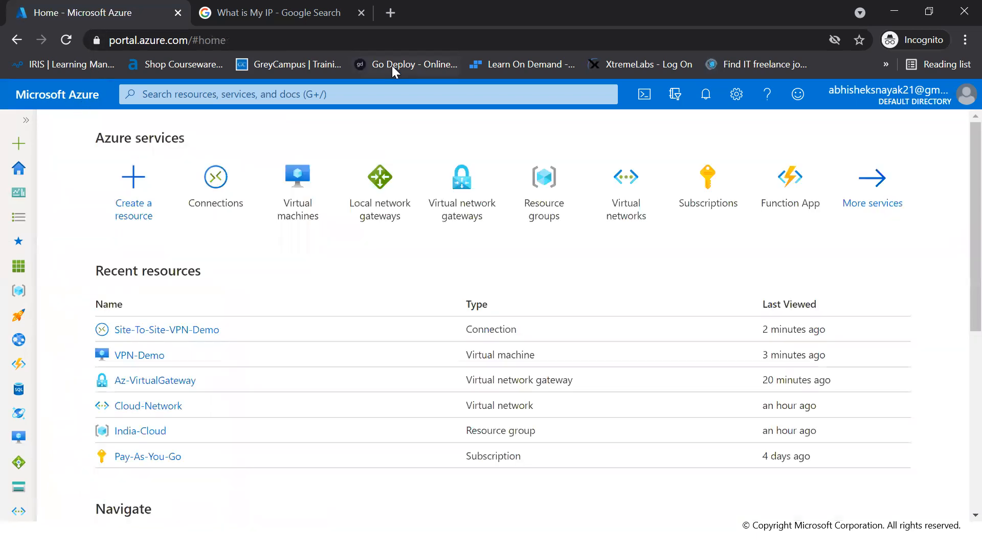